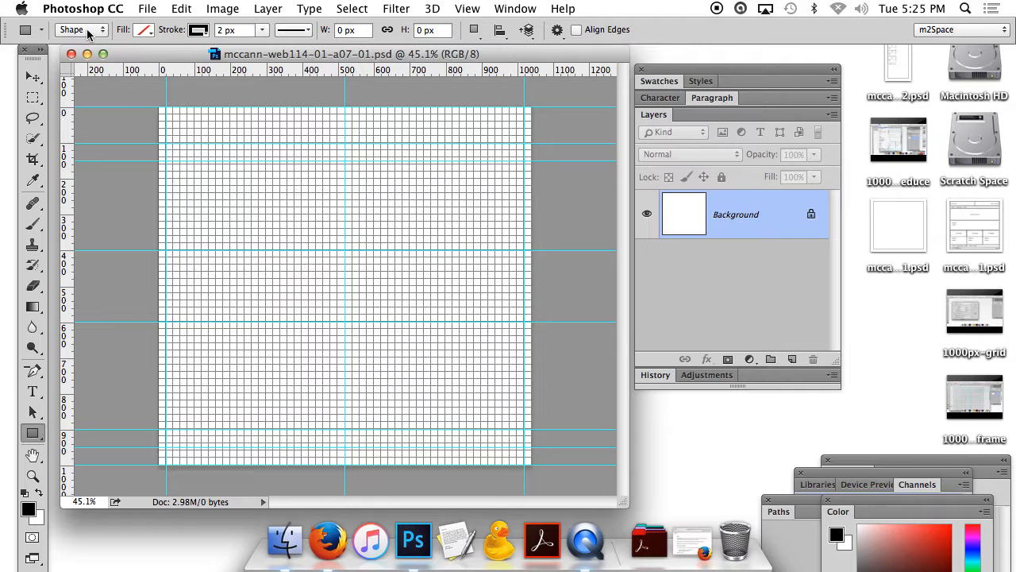
Configure the Rectangle tool with no fill and a solid black 2 px stroke aligned inside the path
click(145, 31)
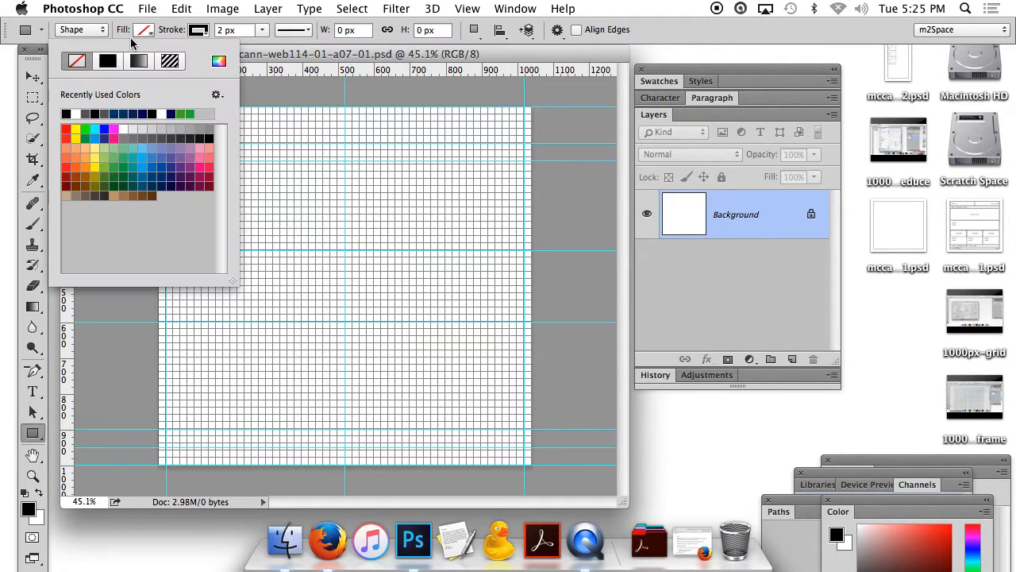
click(198, 32)
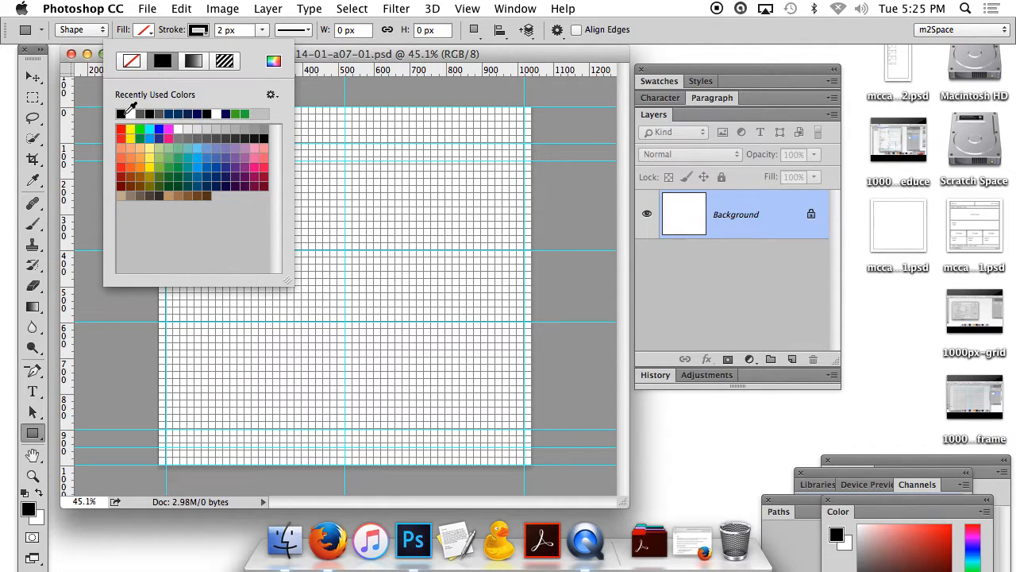
click(266, 136)
click(239, 30)
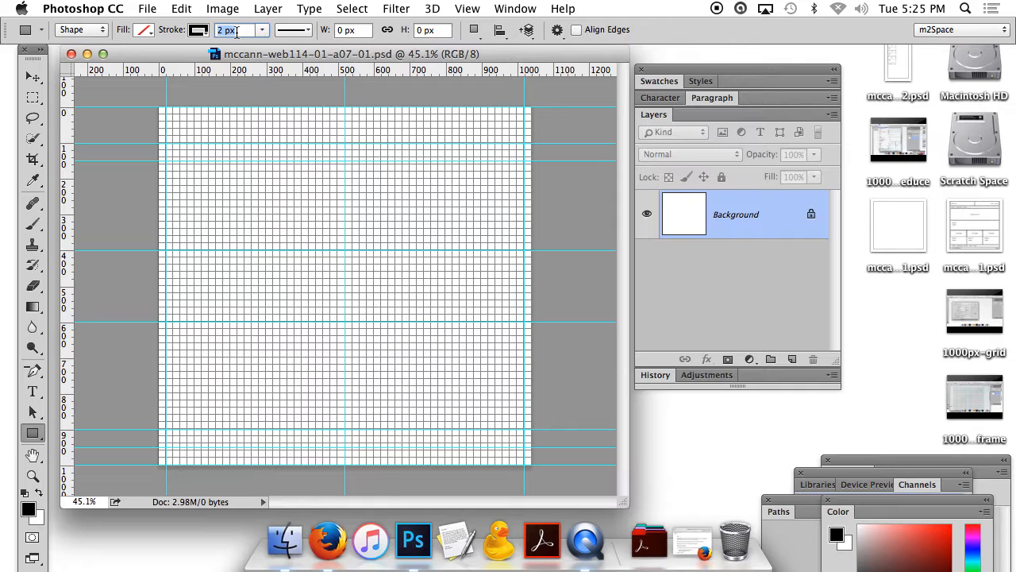
click(306, 34)
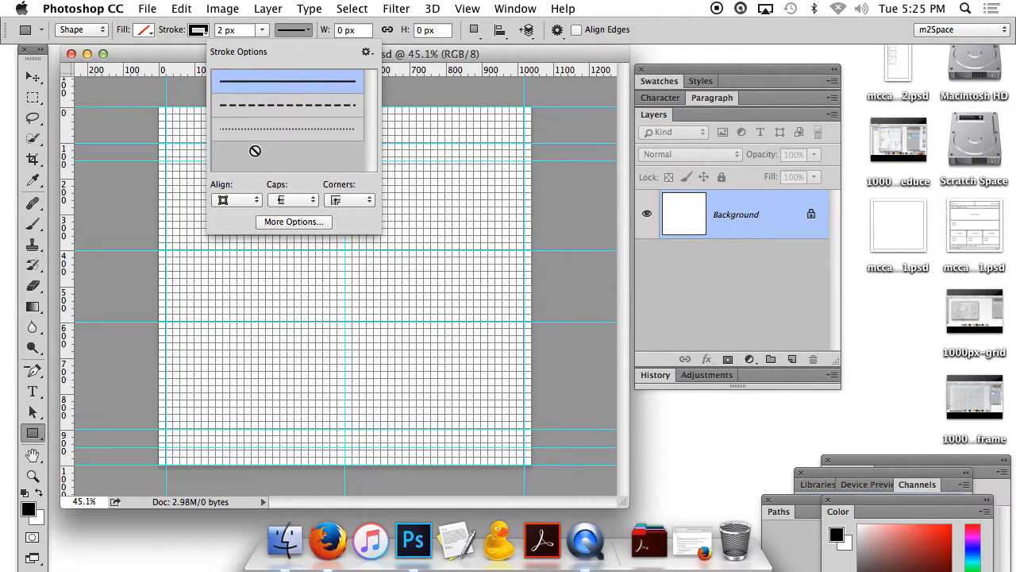
click(250, 200)
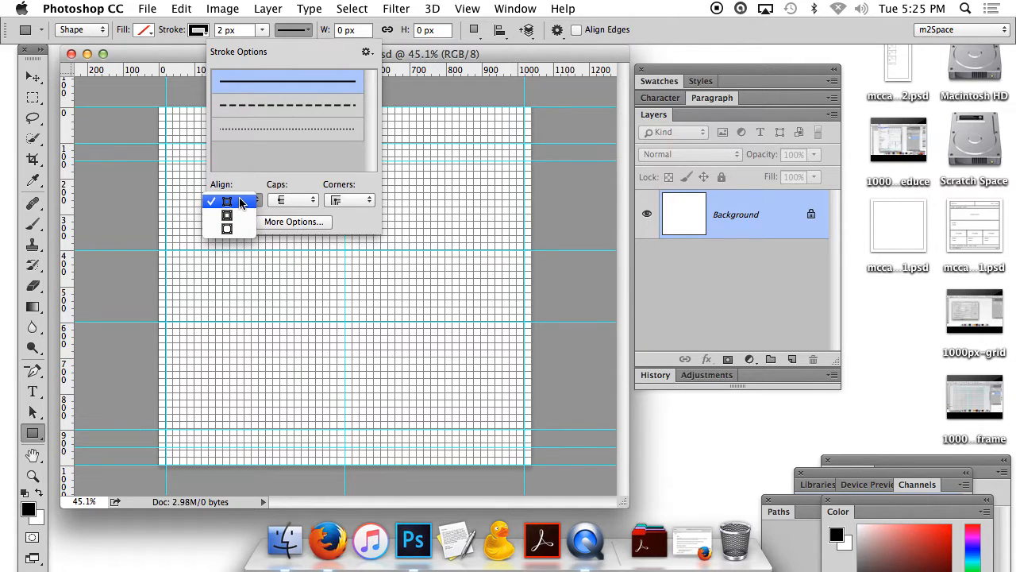
click(241, 204)
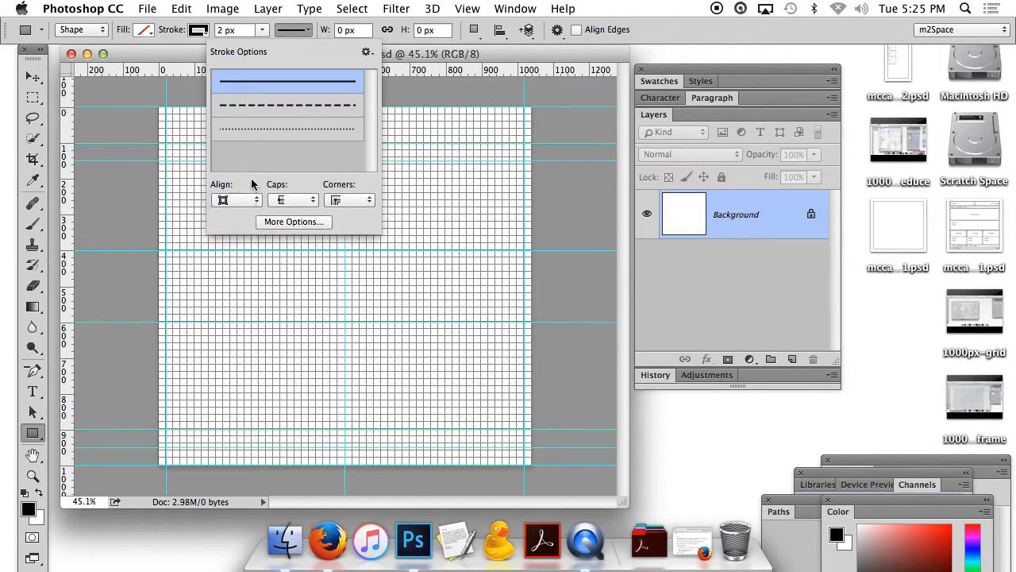
click(502, 61)
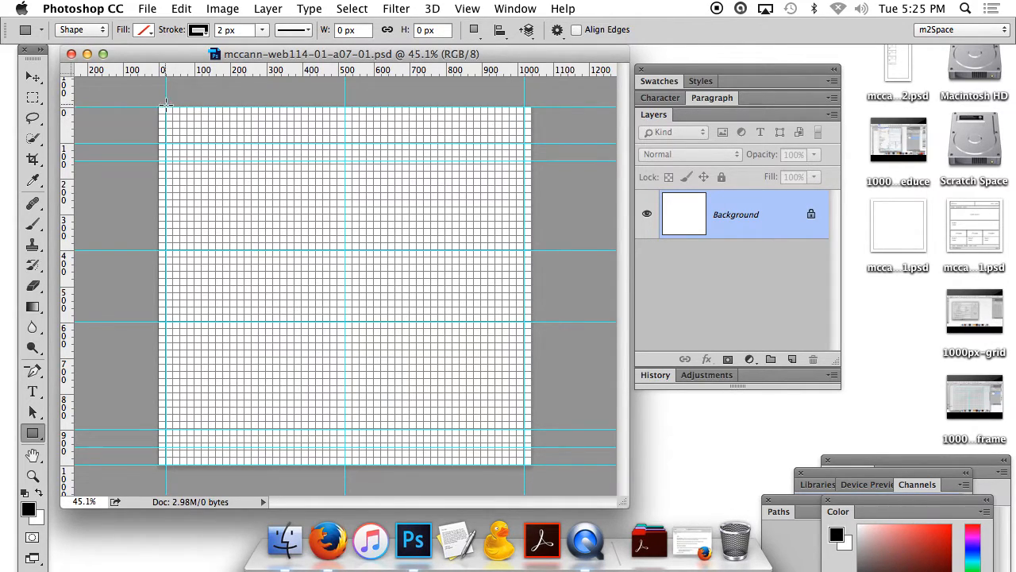
drag(166, 106, 523, 142)
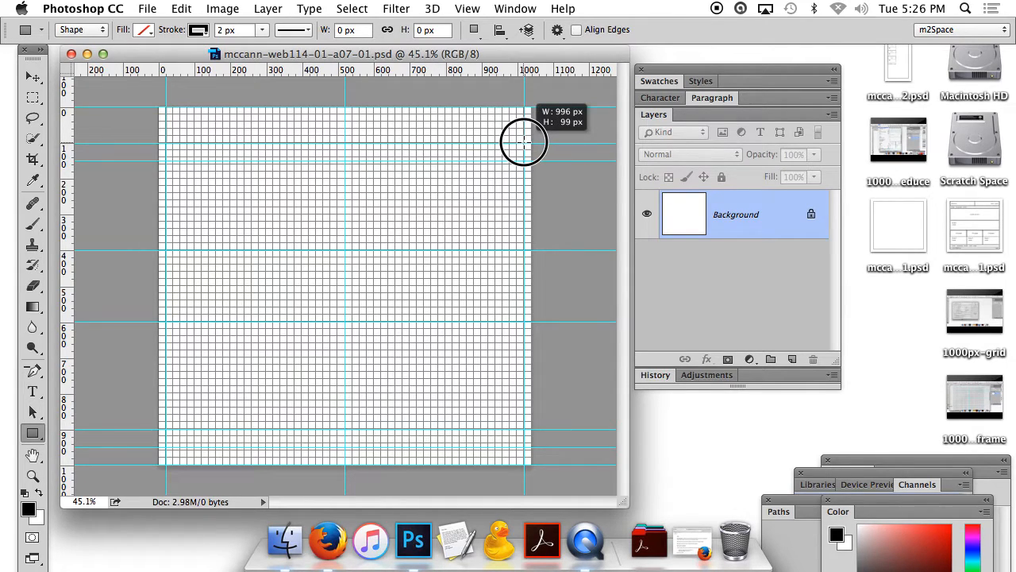
drag(523, 142, 523, 142)
drag(752, 215, 813, 362)
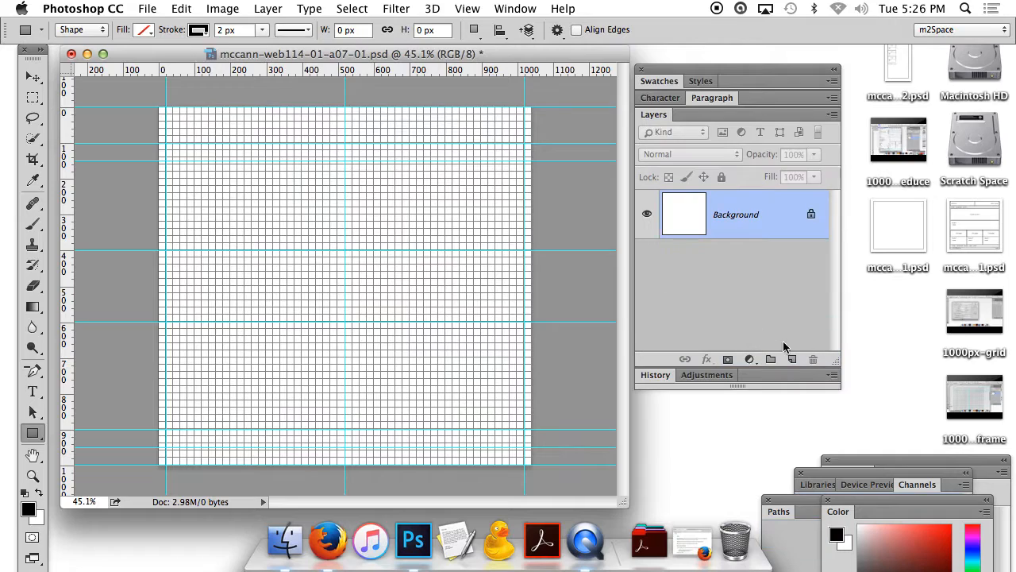
Create a 1000 by 100 px rectangle starting where the left margin guide meets the canvas's top edge
click(165, 109)
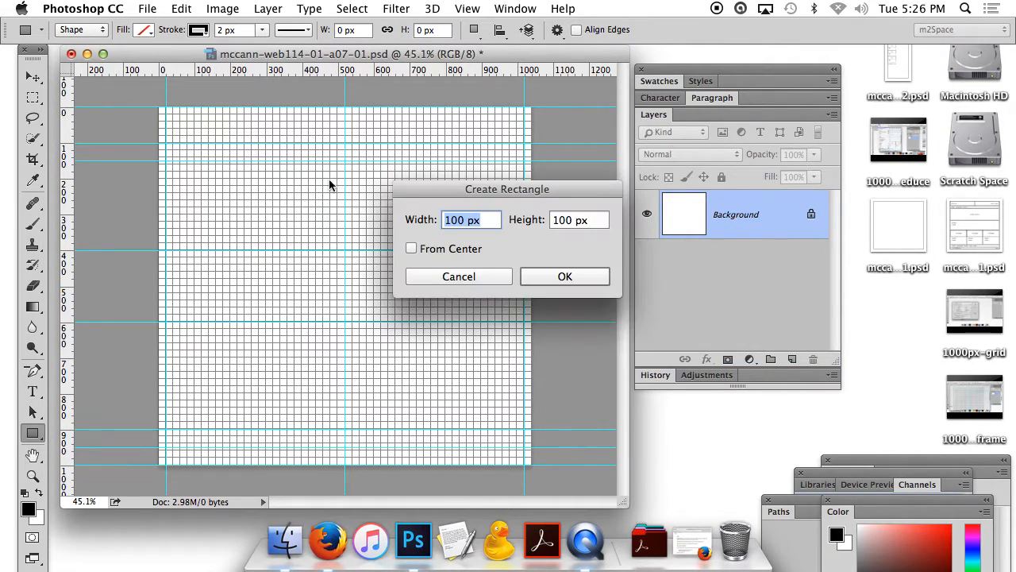
click(458, 223)
text(0)
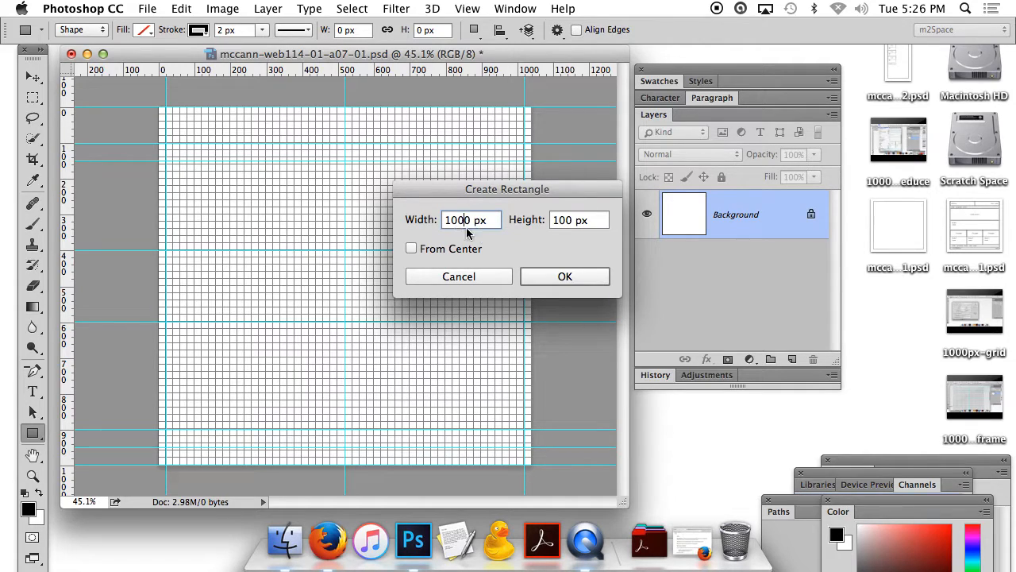
click(555, 275)
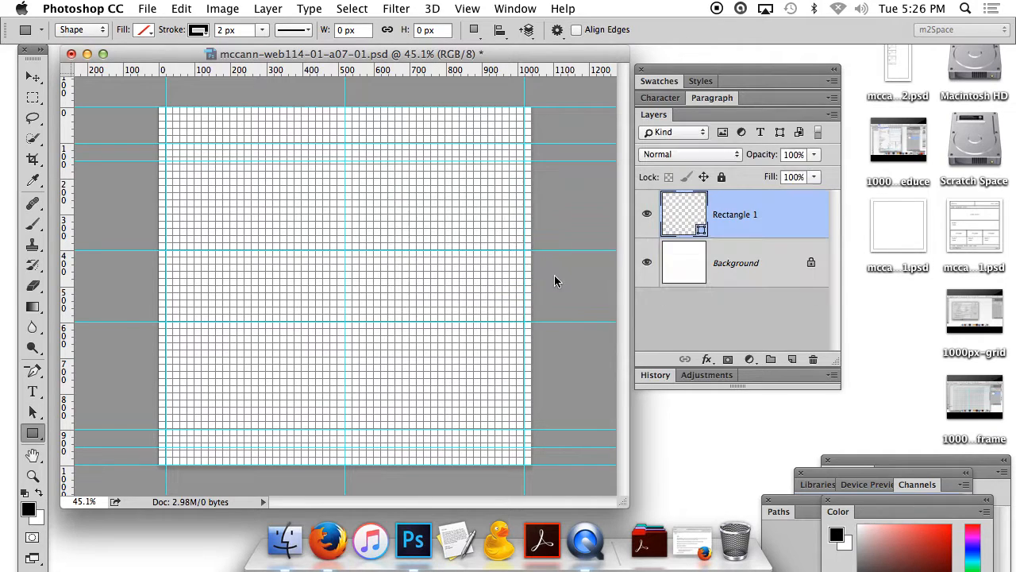
Move the rectangle so its lower-left corner sits exactly on the intersection of the 20 px vertical and 100 px horizontal guides
click(32, 475)
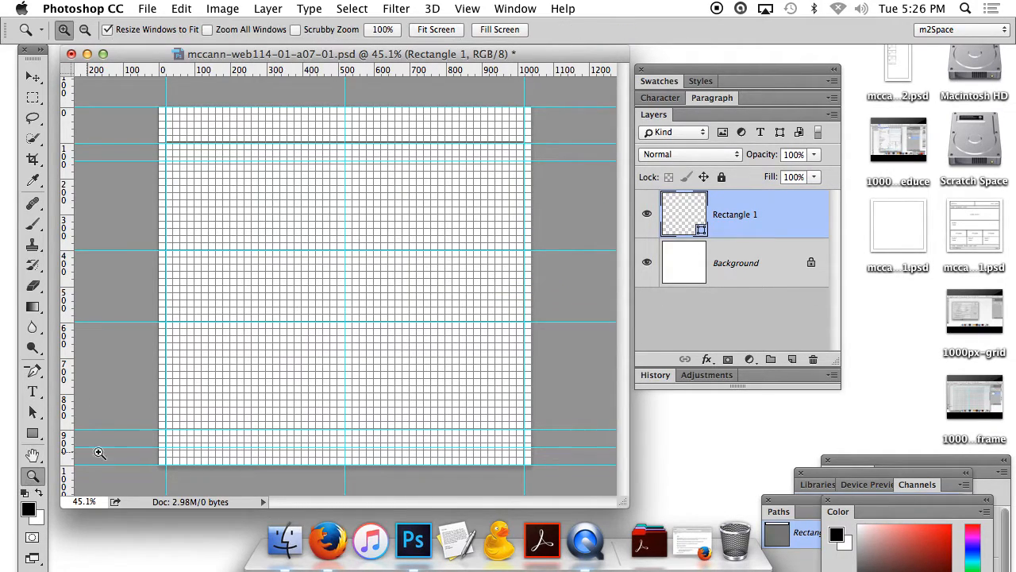
drag(152, 97, 195, 149)
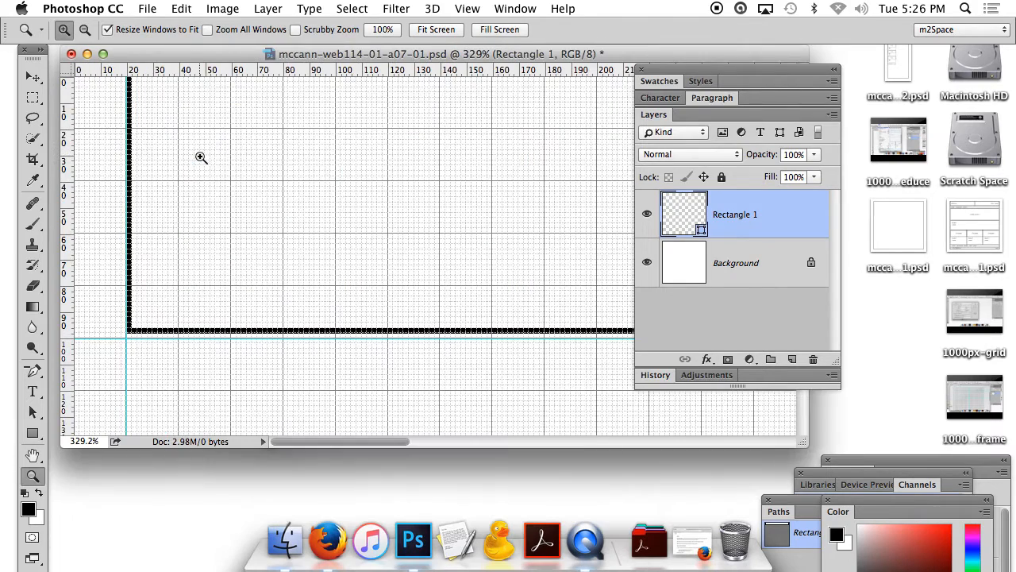
drag(135, 335, 114, 365)
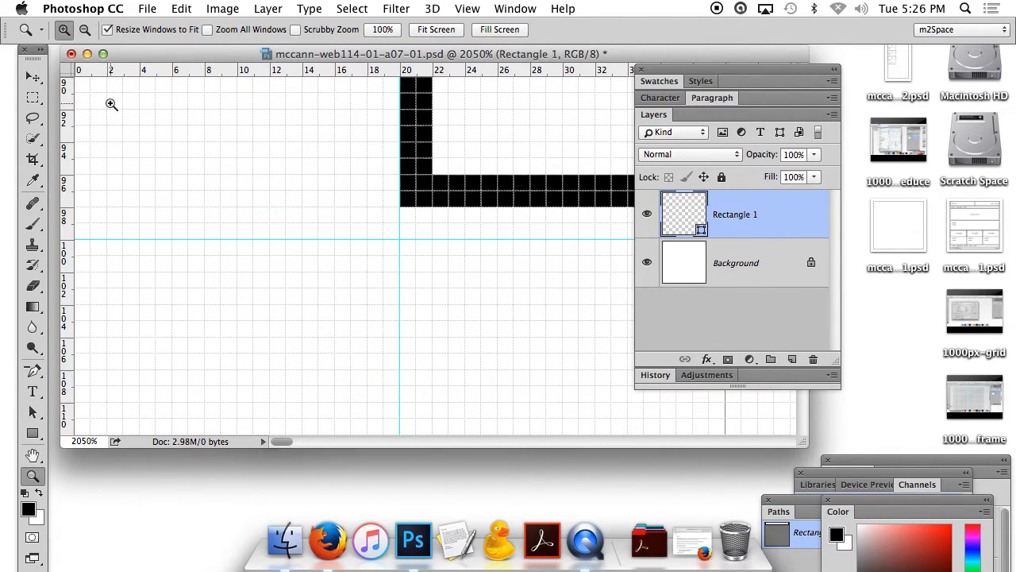
click(33, 77)
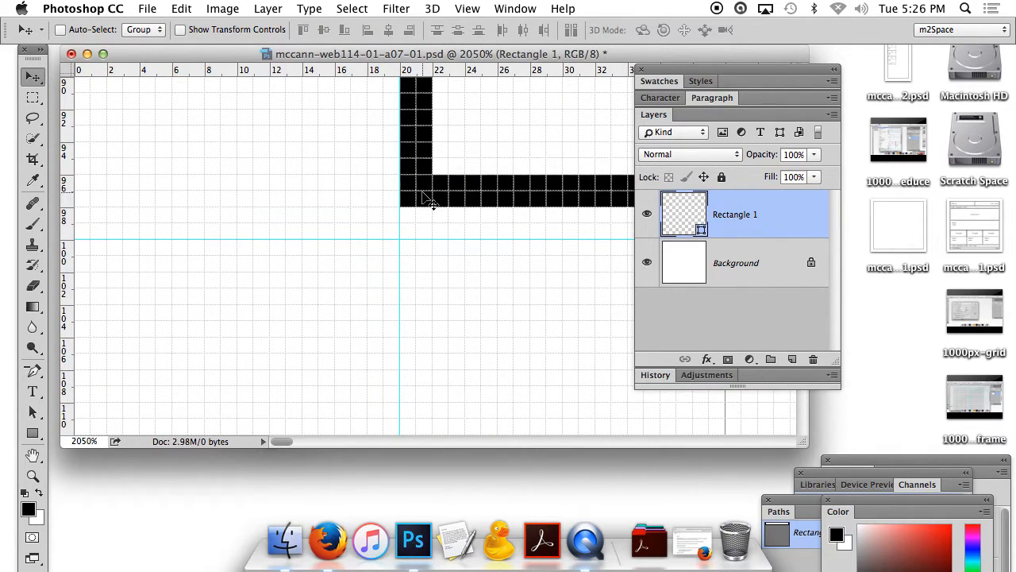
drag(438, 192, 427, 212)
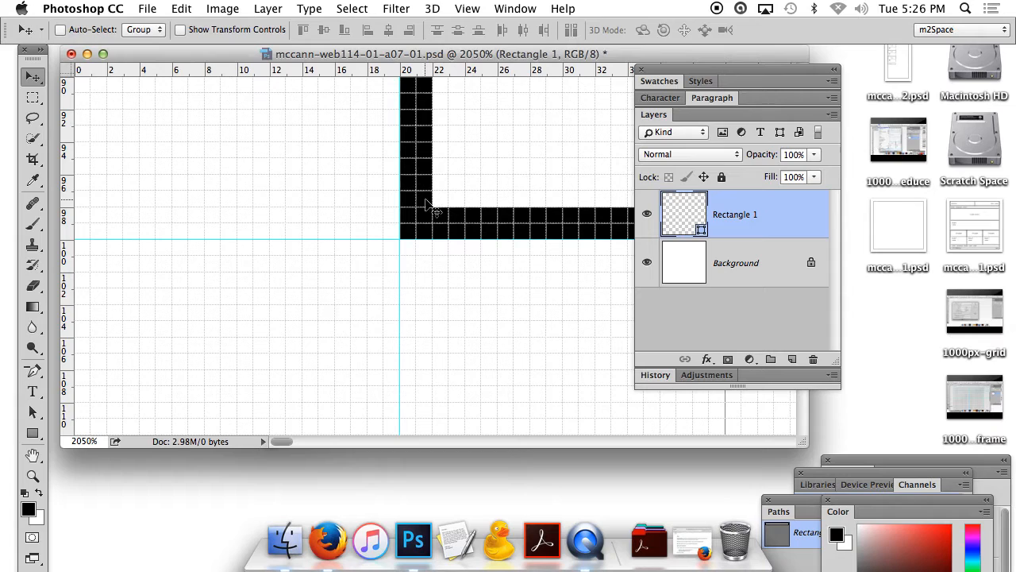
Show the whole canvas in an enlarged document window and hide the grid
key(super+0)
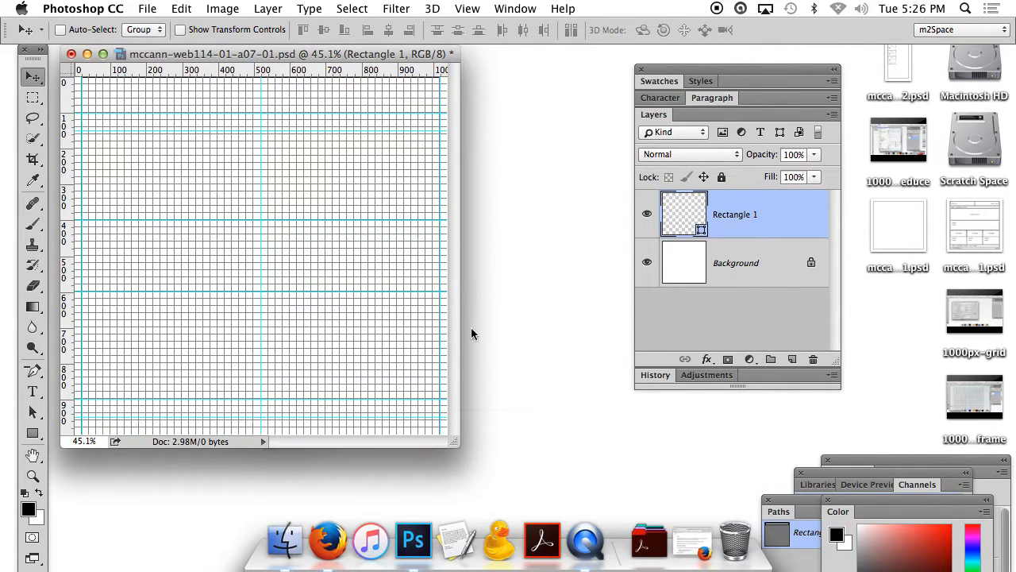
drag(457, 447, 531, 457)
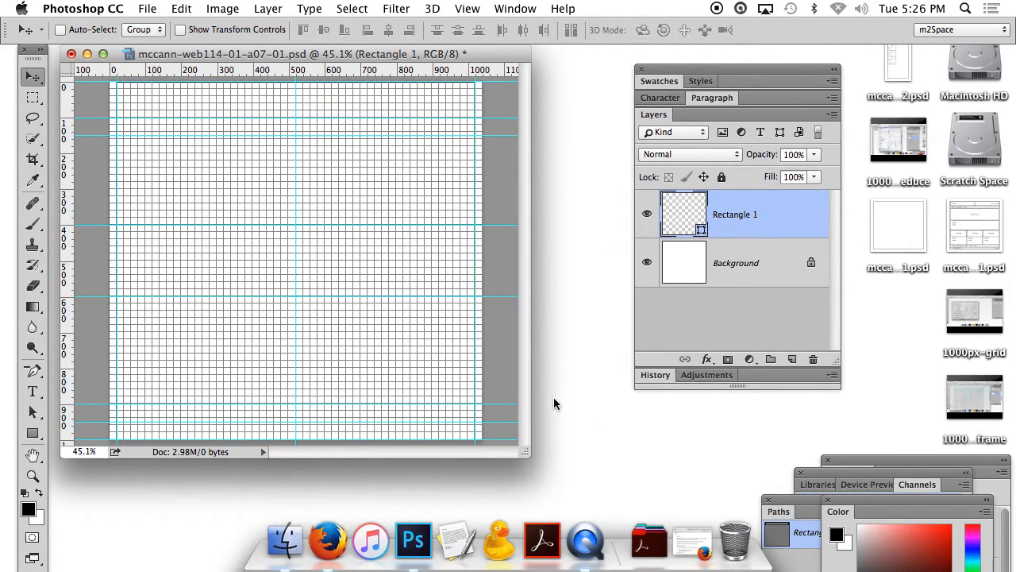
key(super+apostrophe)
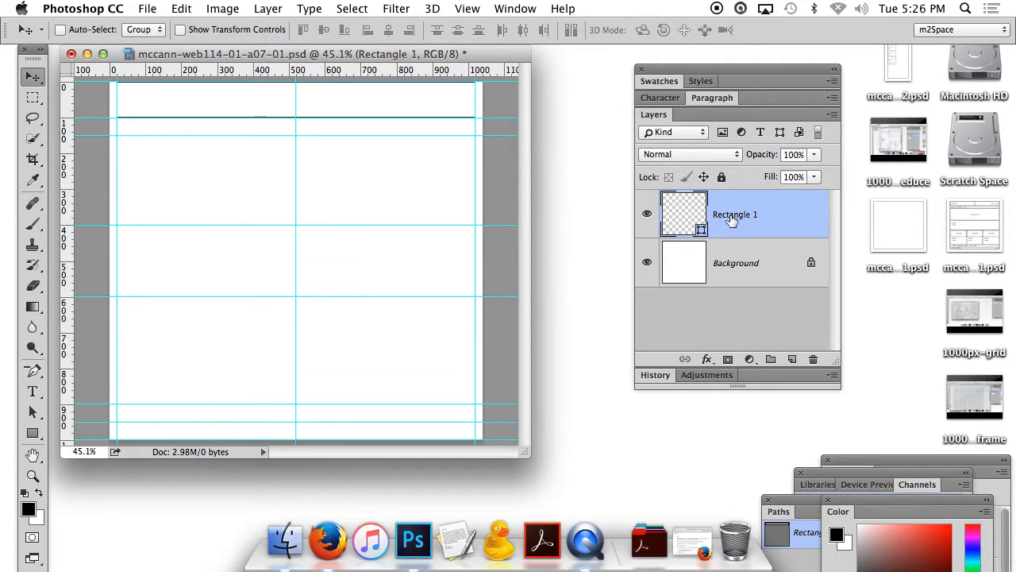
Rename the Rectangle 1 layer to "header"
double_click(735, 215)
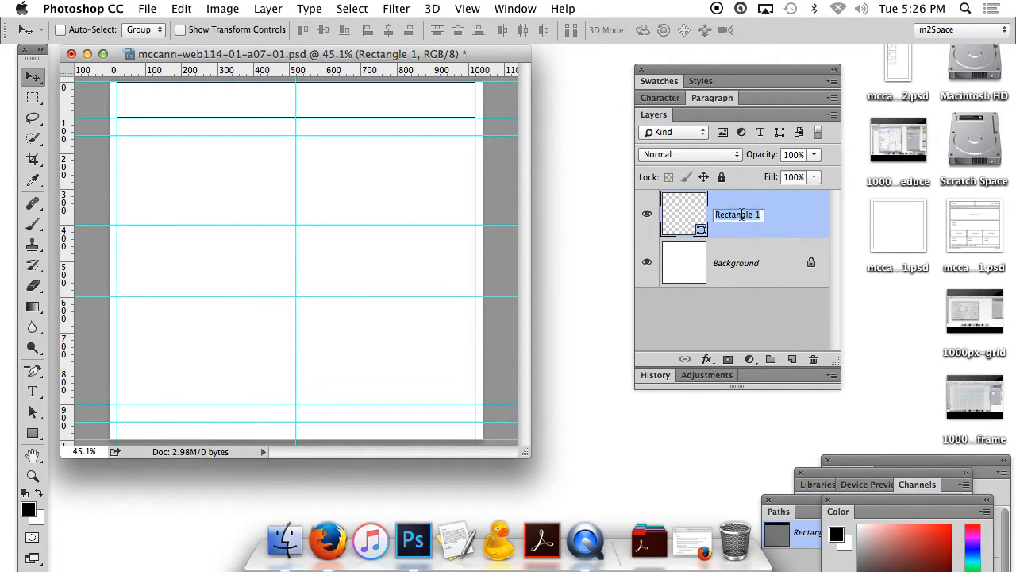
text(hea)
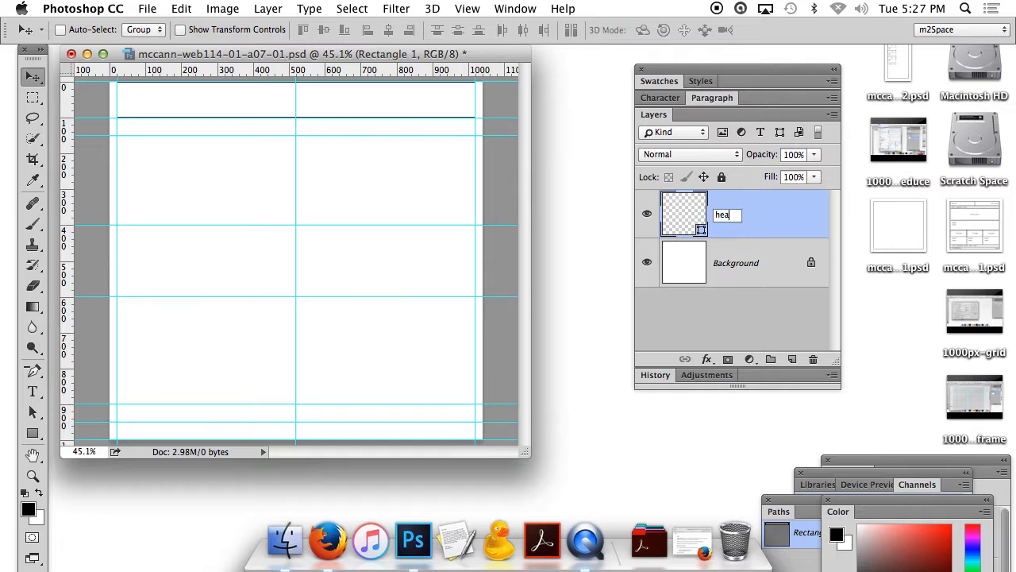
text(der)
click(790, 211)
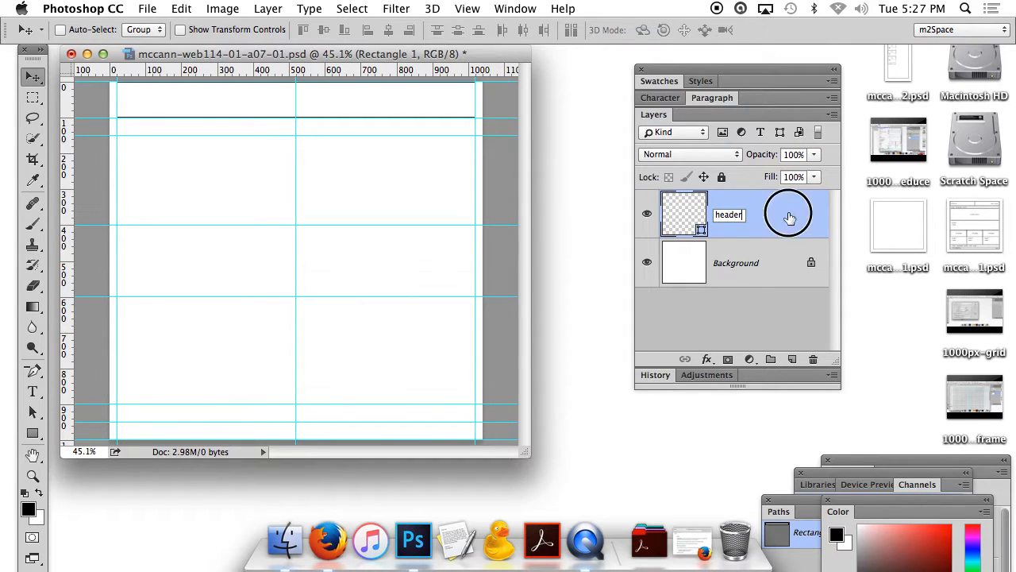
Create a 1000 by 50 px rectangle above the Background layer, starting at the left margin guide directly below the header box
click(767, 270)
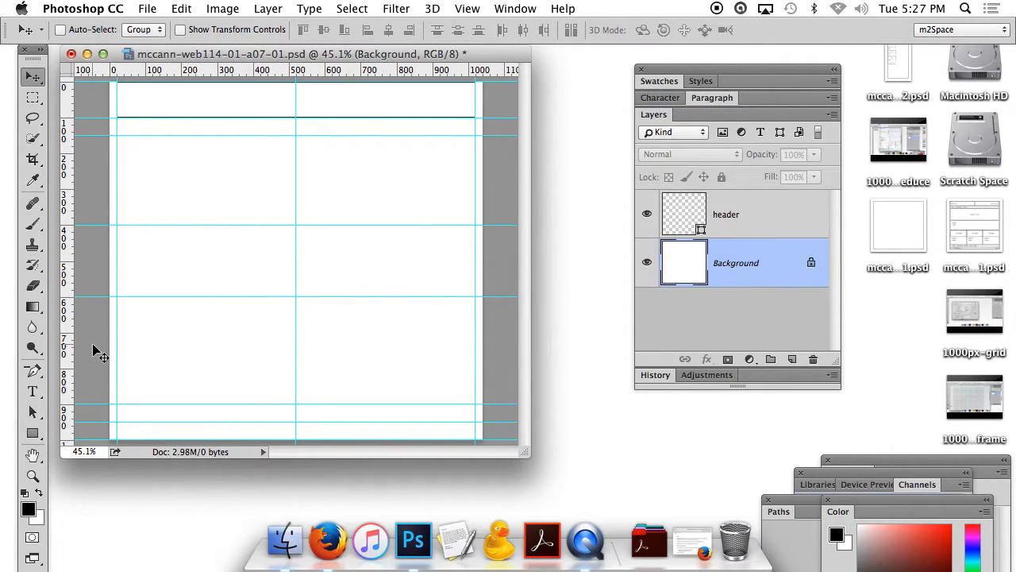
click(32, 432)
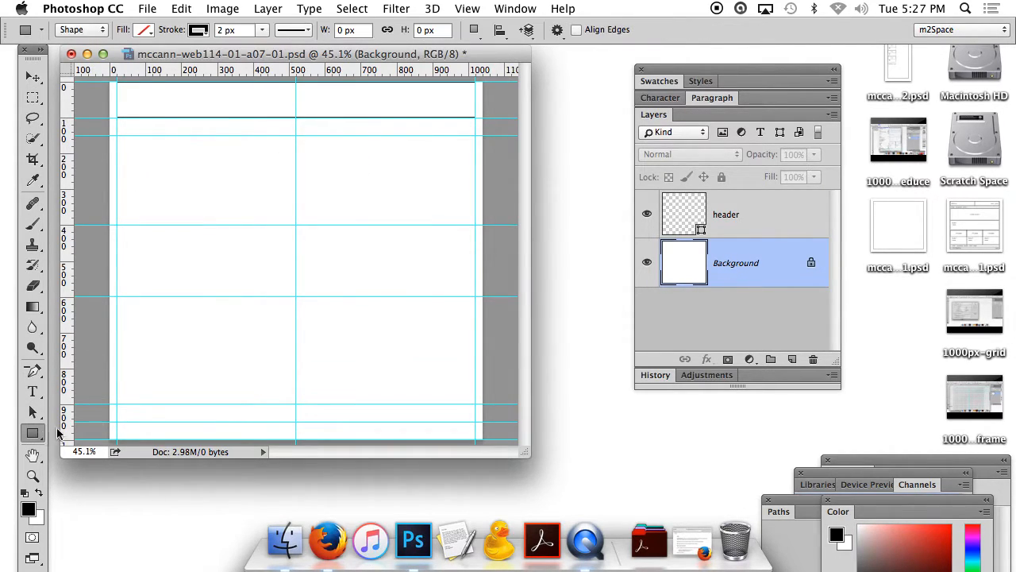
click(118, 117)
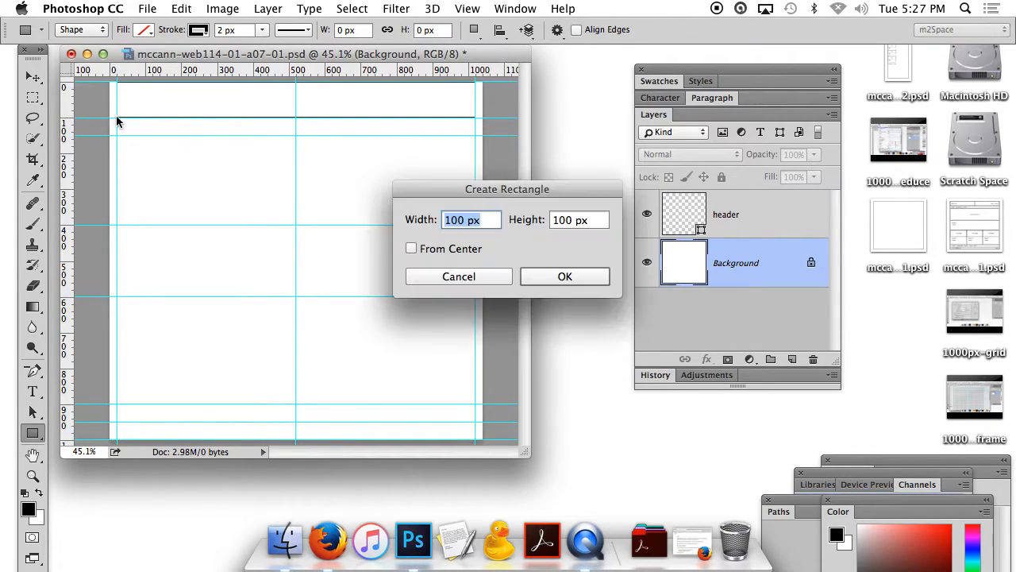
click(464, 222)
text(0)
click(548, 220)
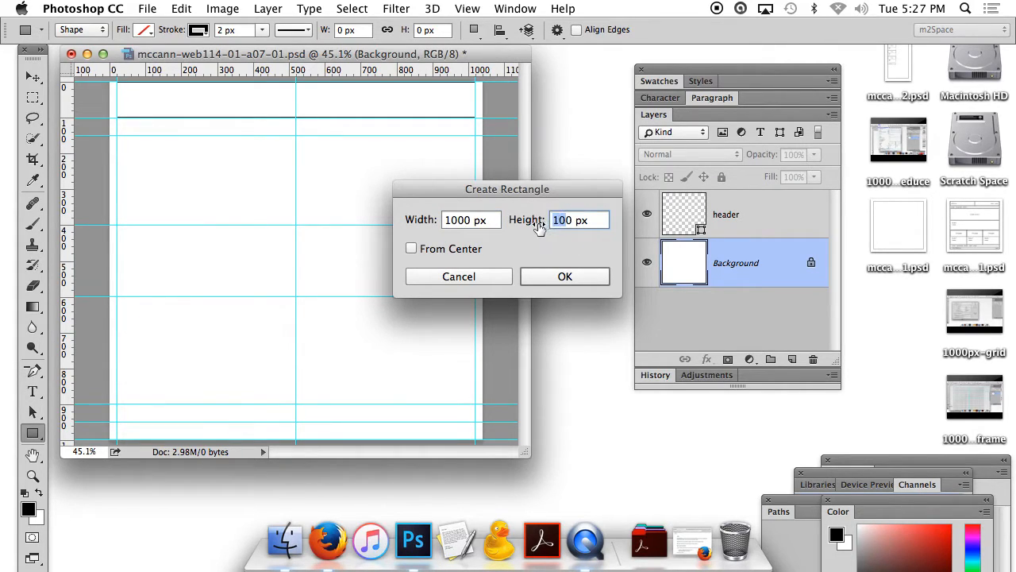
text(50)
click(563, 277)
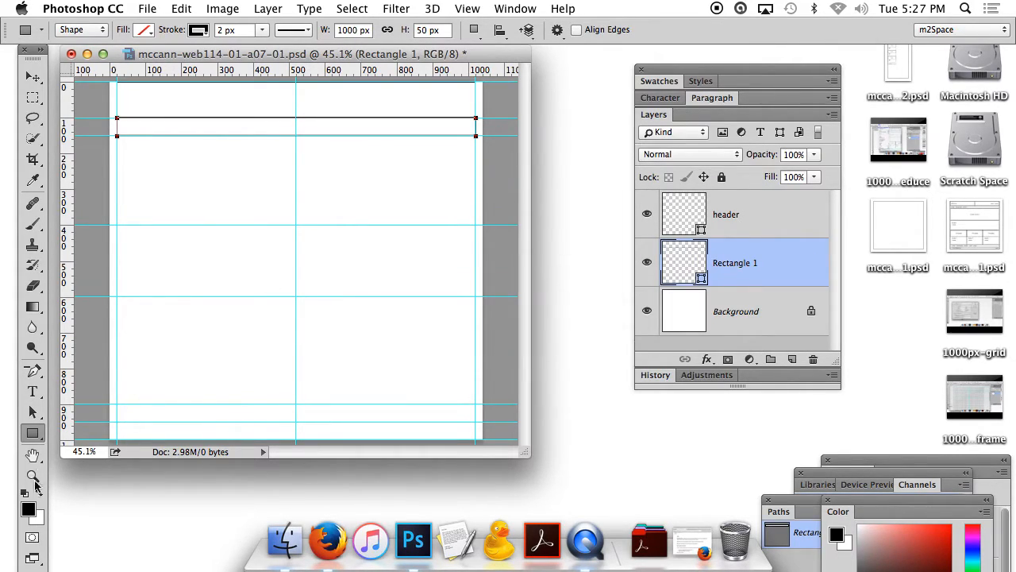
Check the 50 px high rectangle's edges against the guides and rename its layer to "menu"
click(32, 475)
drag(118, 114, 183, 166)
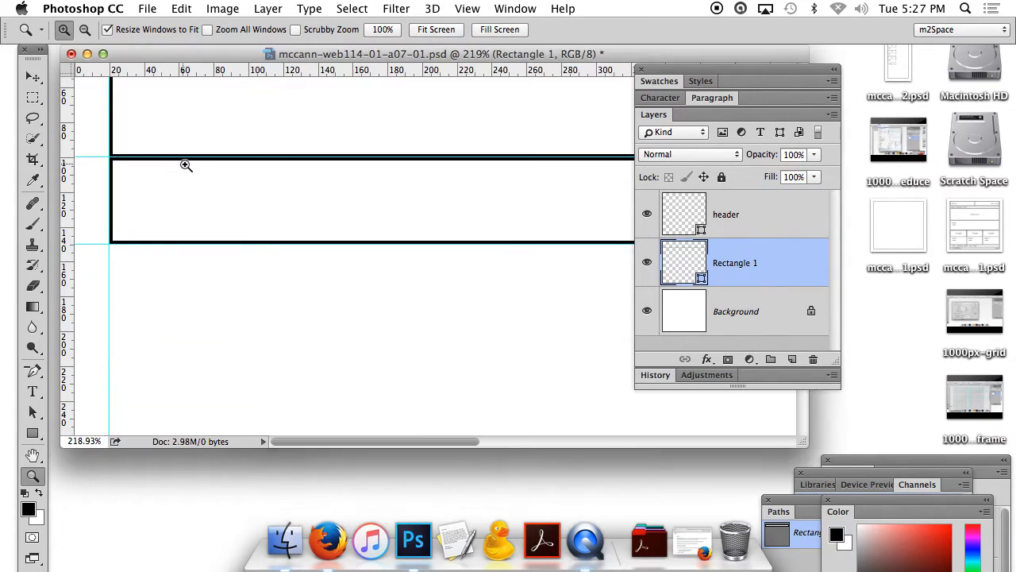
drag(100, 131, 170, 212)
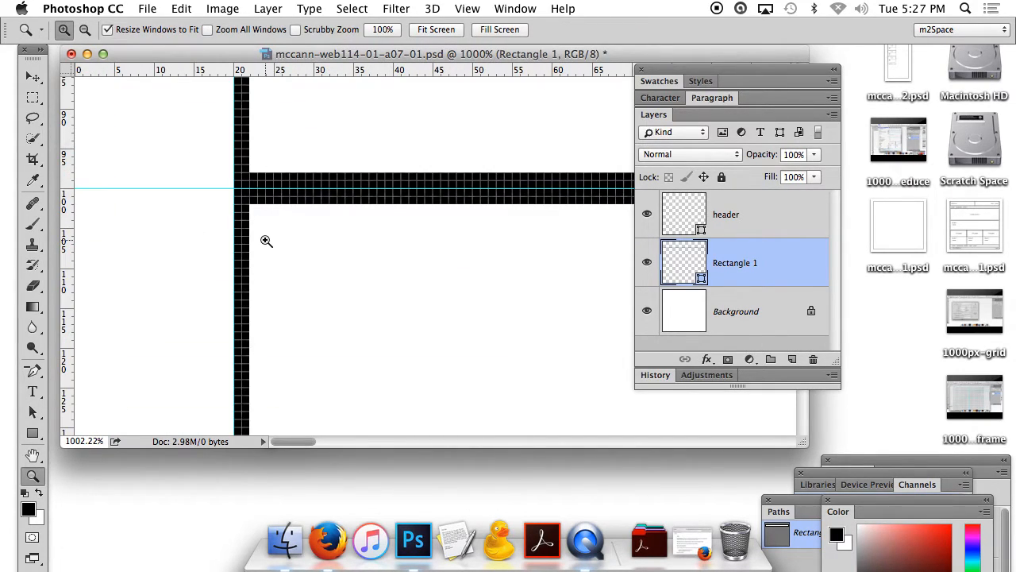
scroll(266, 240, down, 10)
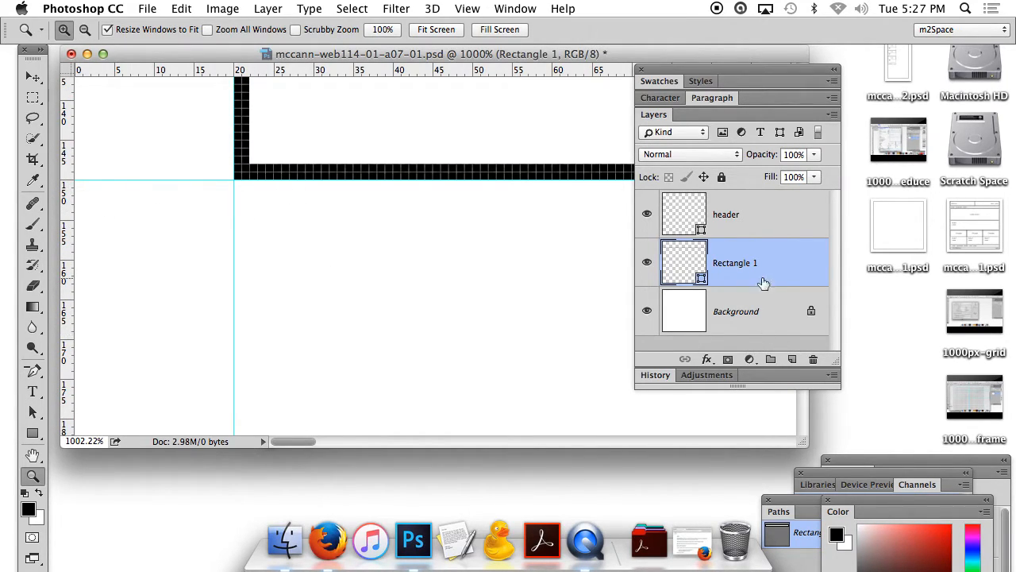
double_click(736, 263)
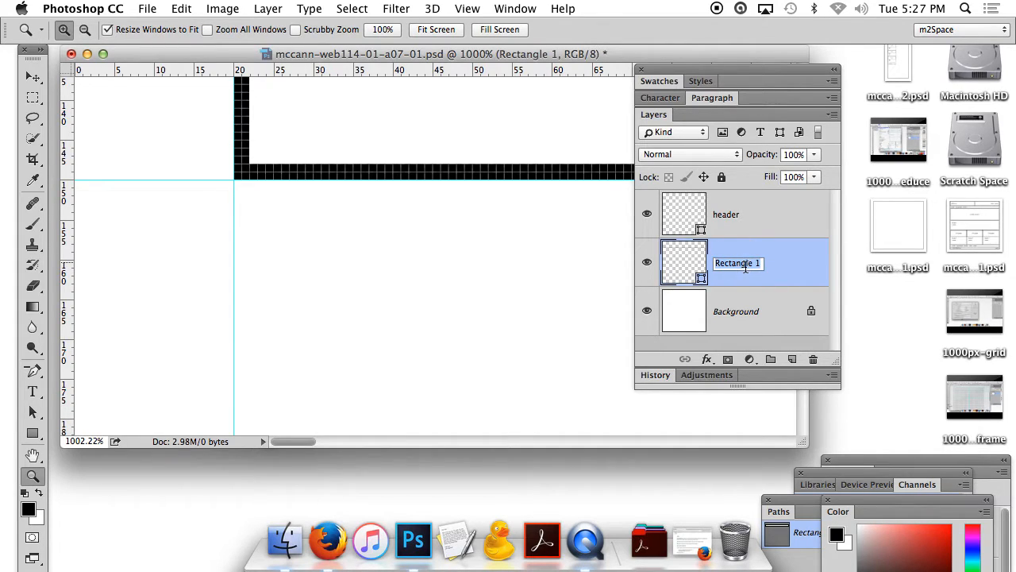
text(m)
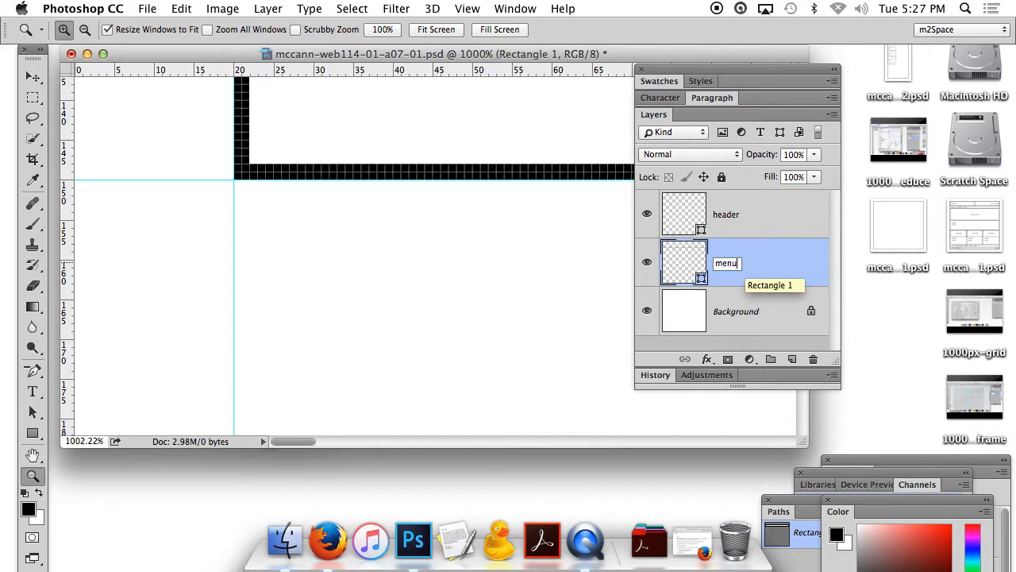
text(enu)
click(764, 272)
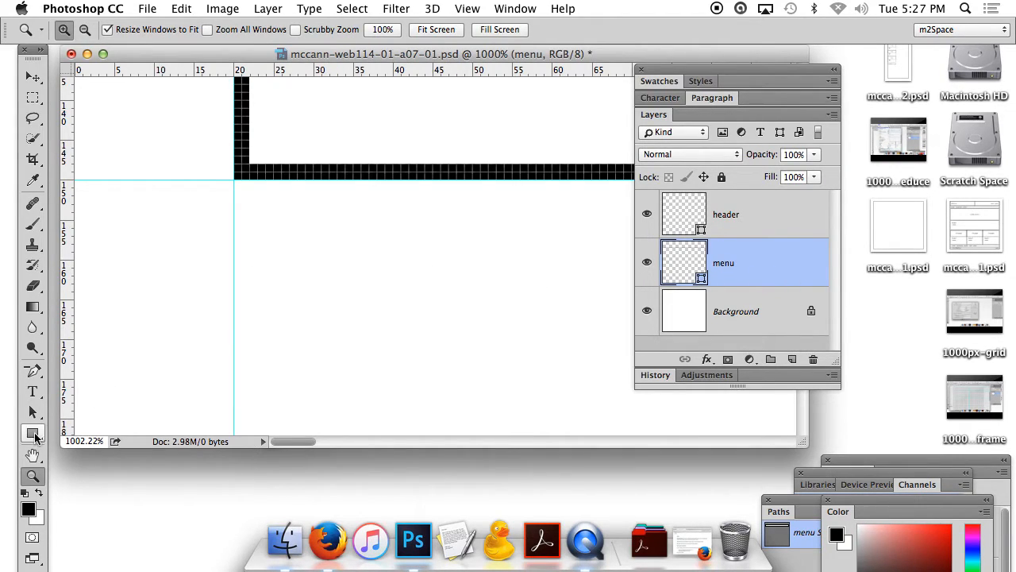
Create a 1000 by 250 px rectangle starting at the left margin guide directly below the menu box
click(33, 434)
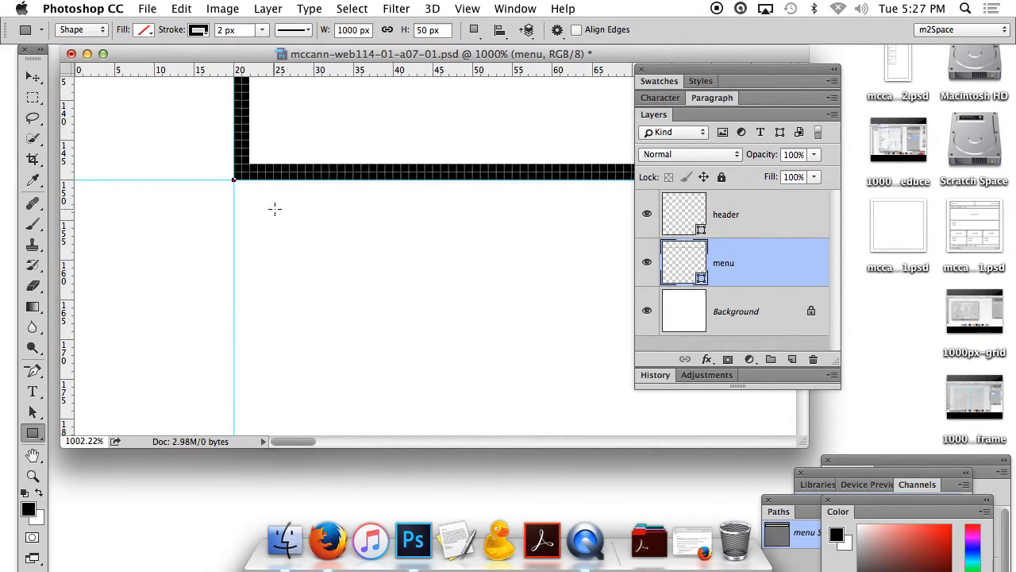
click(233, 179)
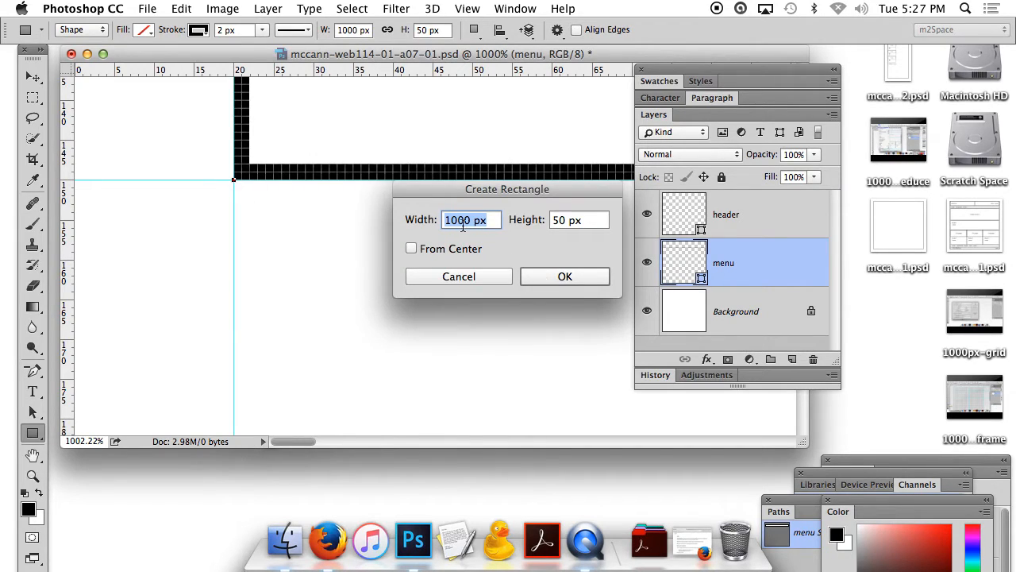
click(558, 222)
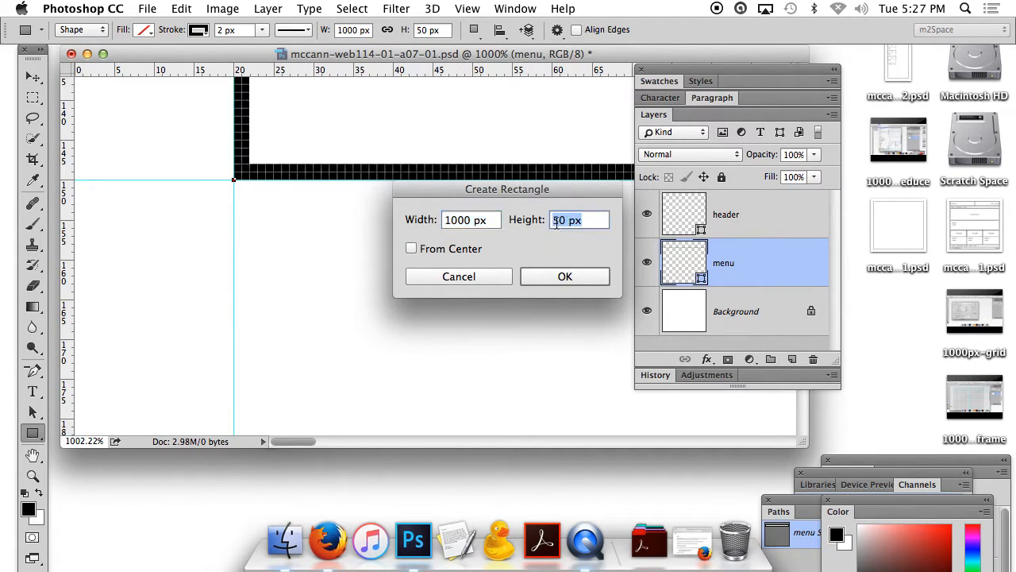
click(559, 221)
triple_click(555, 221)
text(250)
click(564, 277)
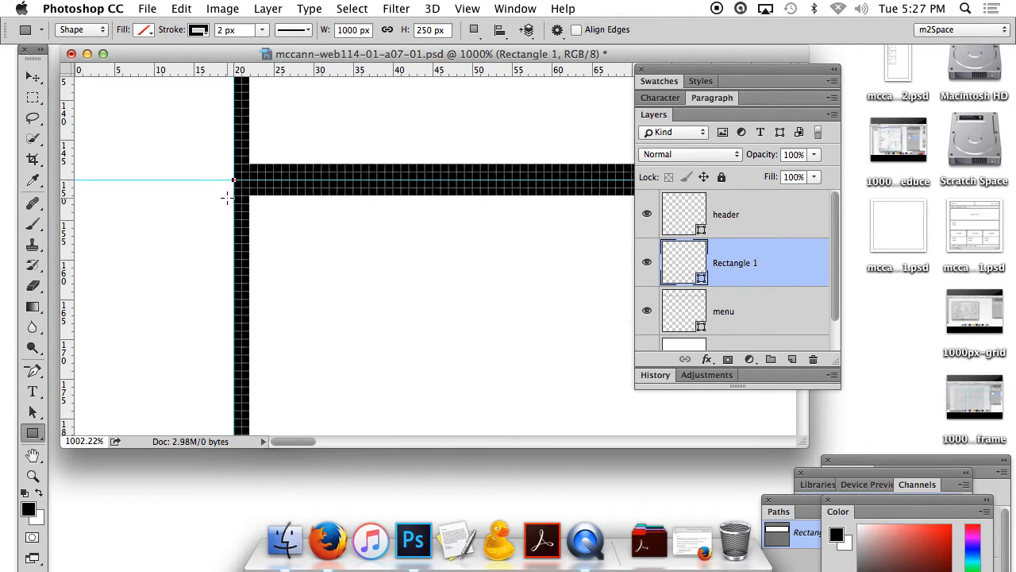
Move the 250 px high rectangle's layer below the menu layer and rename it to "hero"
key(super+0)
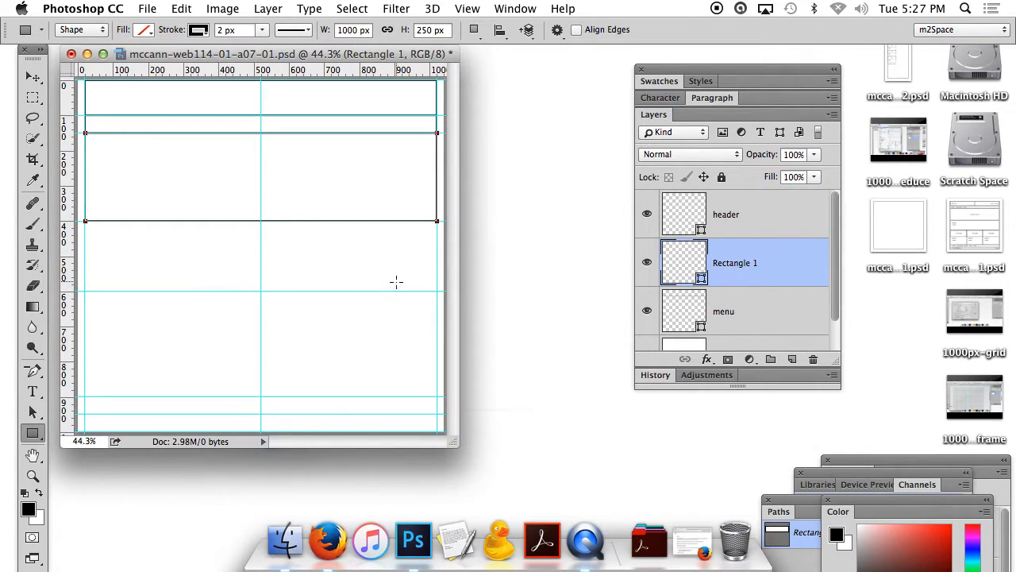
drag(461, 441, 607, 486)
drag(813, 265, 747, 321)
double_click(758, 313)
text(hero)
key(Return)
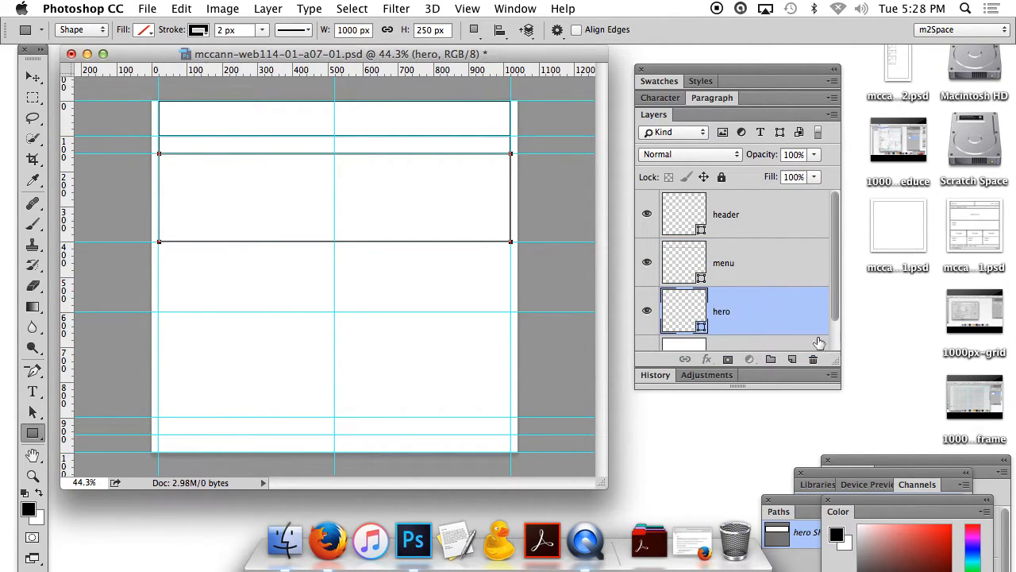
Enlarge the layer list and create a 1000 by 200 px rectangle above the Background layer, starting at the left margin guide below the hero box
drag(838, 386, 887, 433)
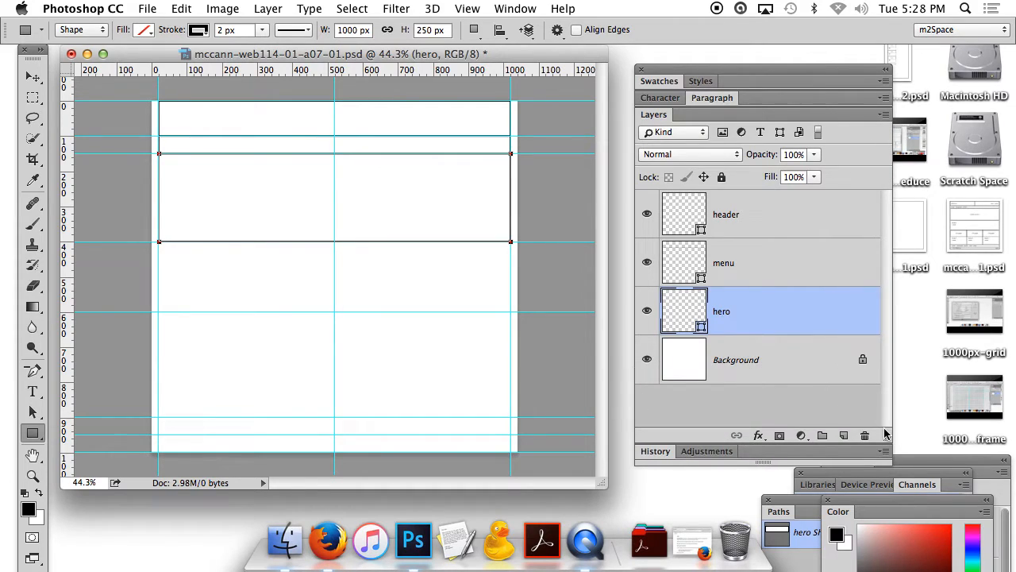
click(761, 359)
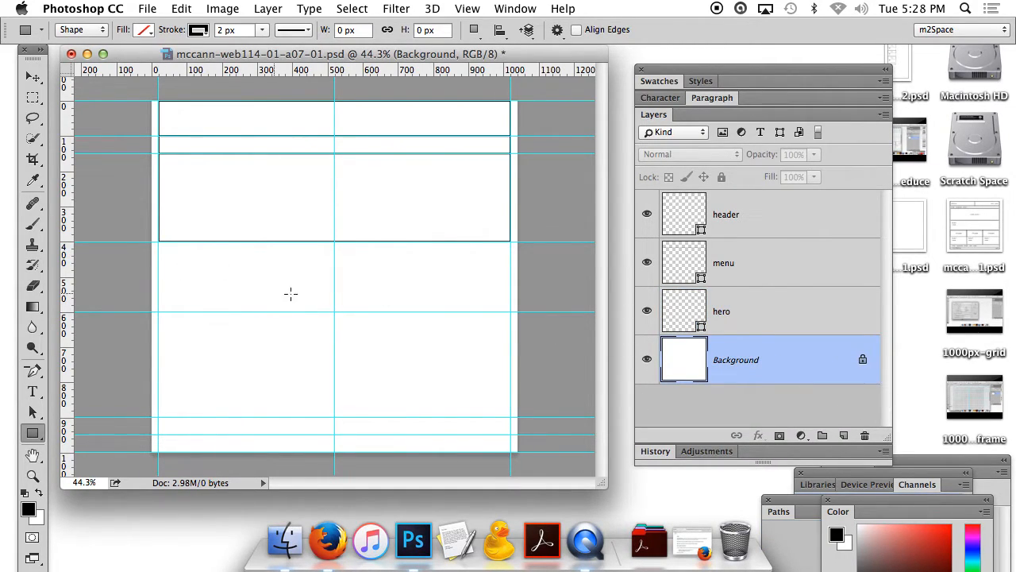
click(159, 242)
click(458, 221)
text(000)
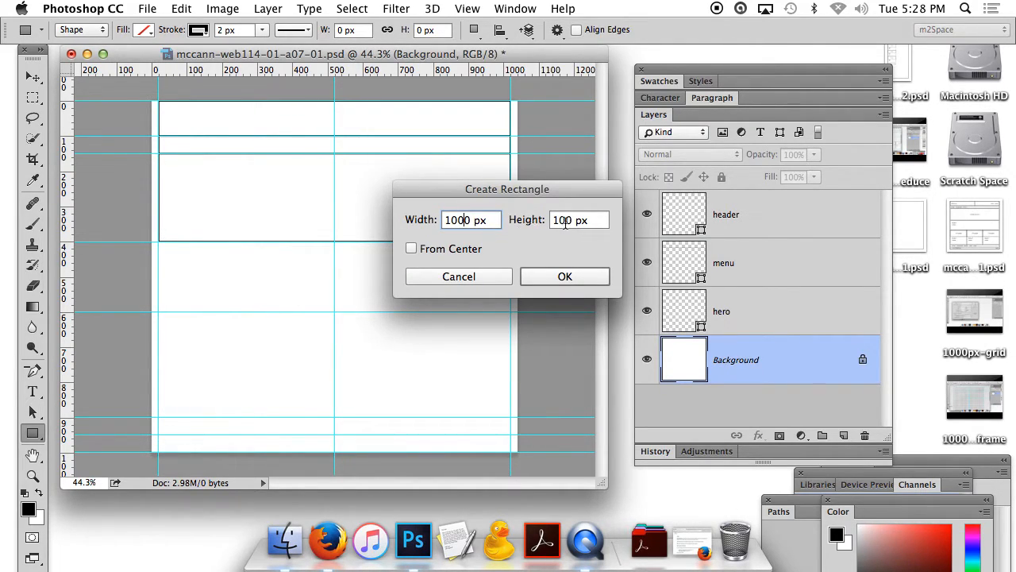
click(560, 220)
key(BackSpace)
text(2)
click(560, 276)
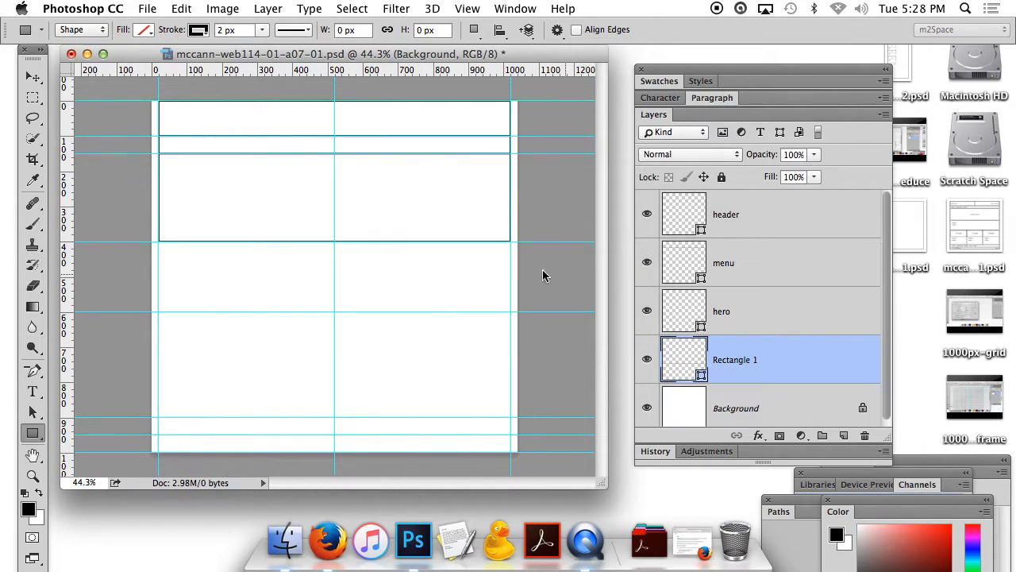
Check the 200 px high rectangle's edges against the guides and rename its layer to "content"
click(33, 475)
drag(150, 234, 200, 263)
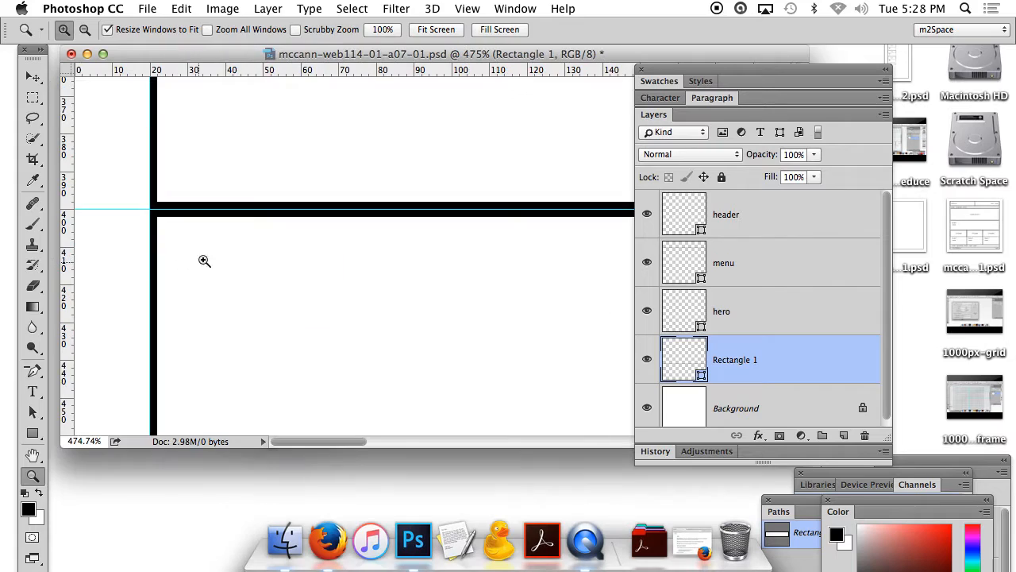
scroll(197, 265, up, 2)
scroll(198, 265, down, 4)
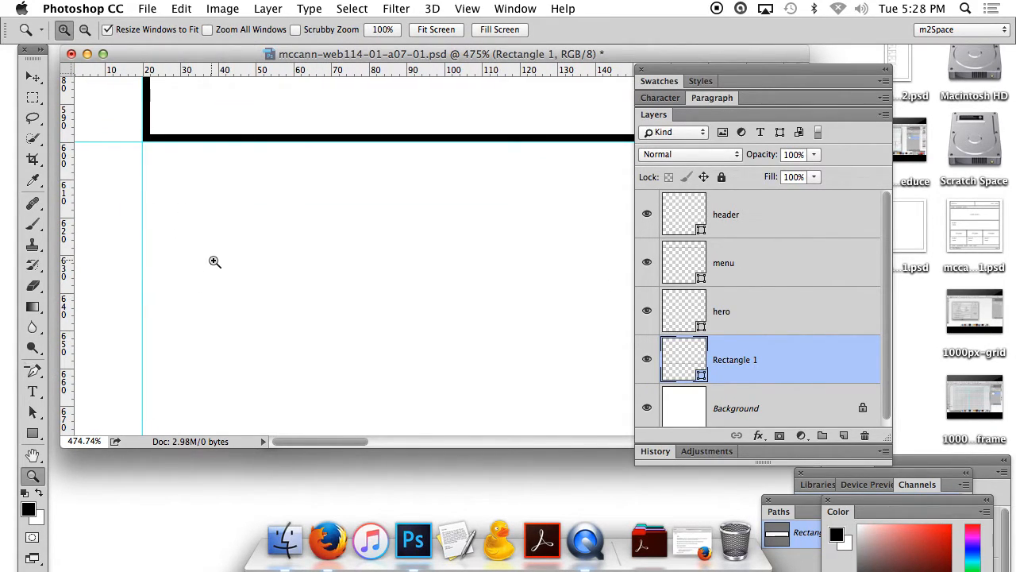
key(super+0)
drag(454, 443, 563, 475)
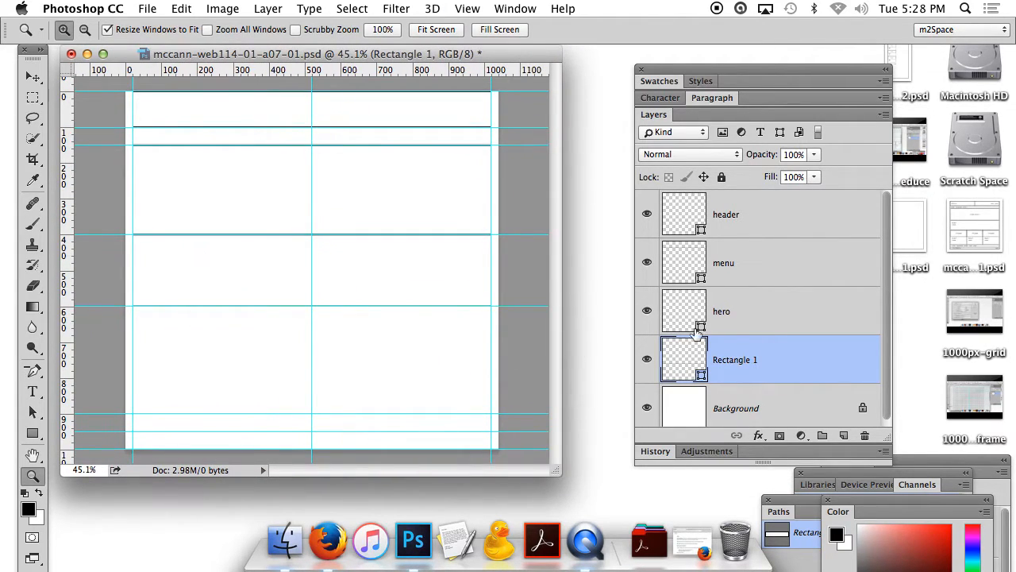
double_click(737, 360)
text(content)
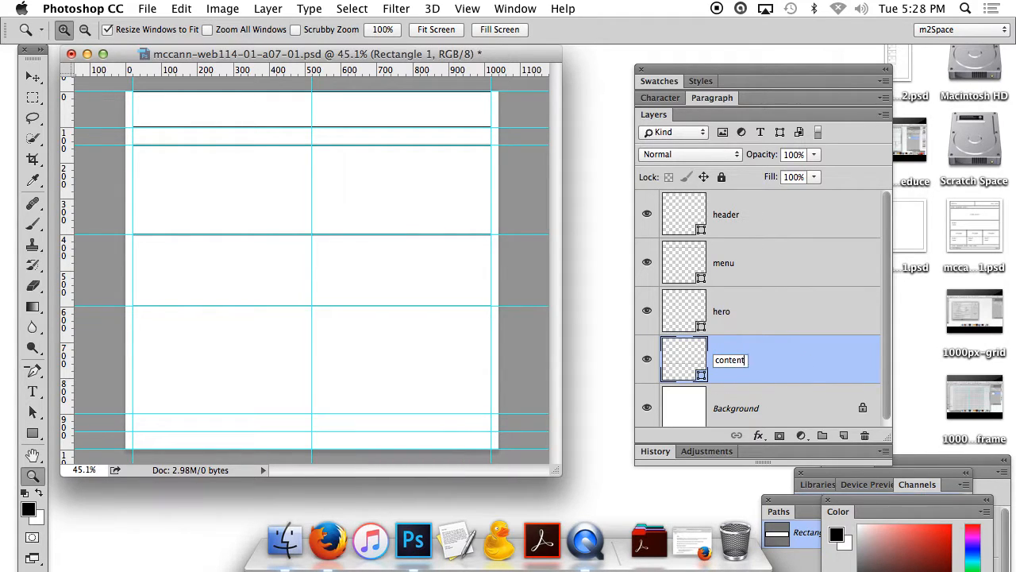
Create a 333 by 300 px rectangle above the Background layer, starting at the left margin guide directly below the content box
click(789, 408)
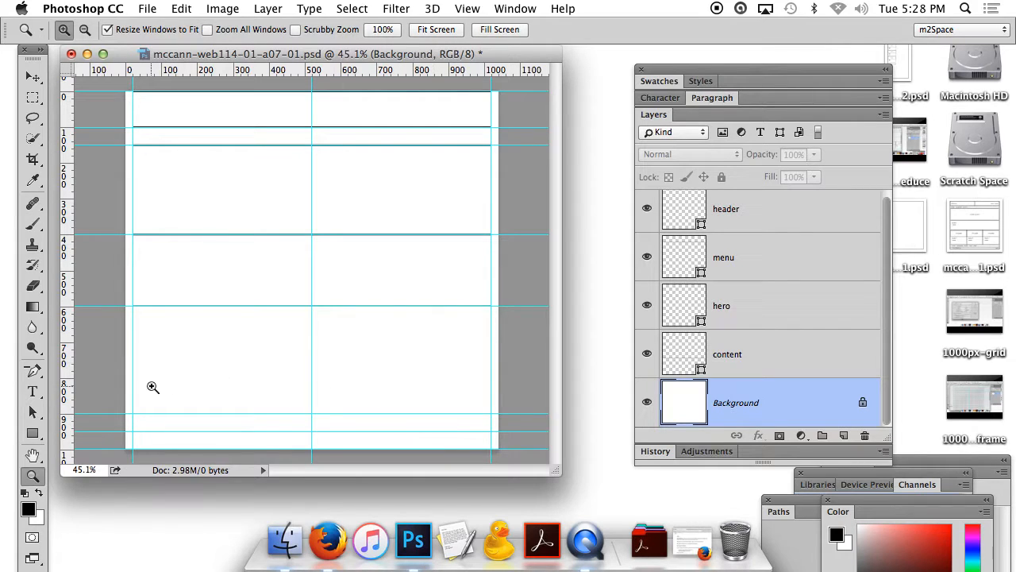
click(33, 433)
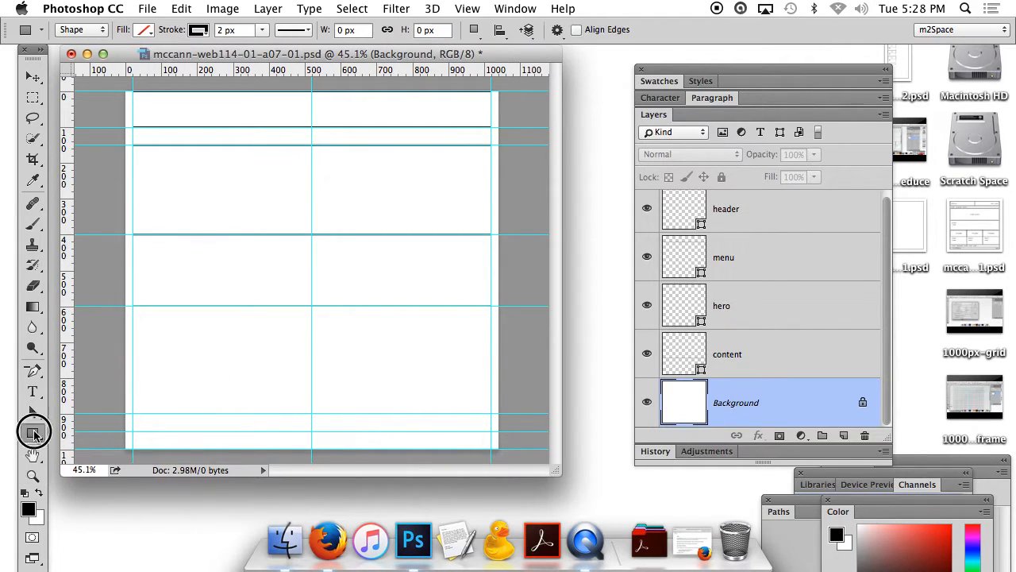
click(134, 304)
click(446, 220)
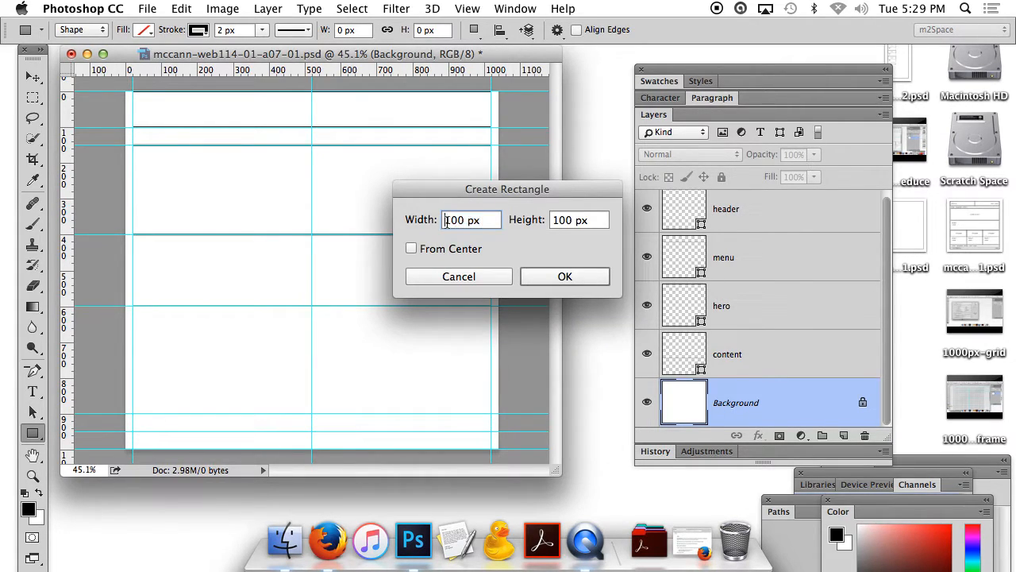
drag(463, 220, 435, 220)
text(333)
drag(559, 221, 548, 228)
text(3)
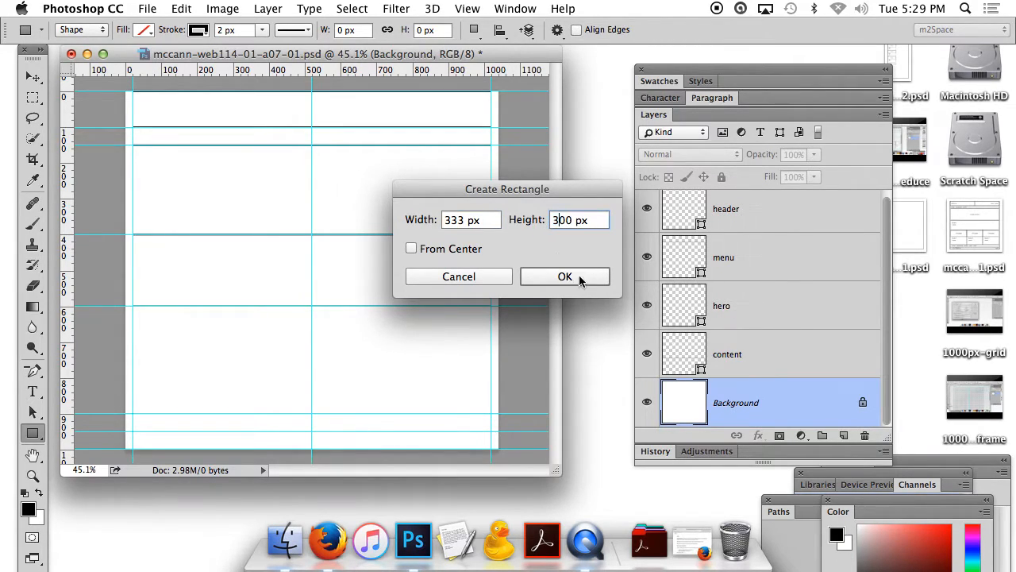
click(580, 277)
Check the 333 px wide rectangle's edges against the guides and rename its layer to "cta"
click(32, 475)
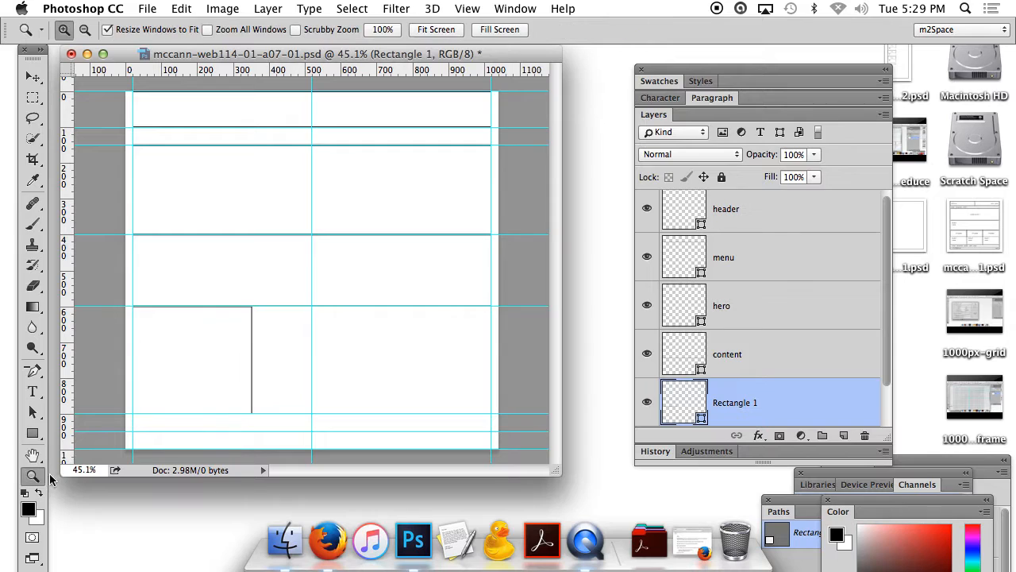
drag(119, 279, 181, 351)
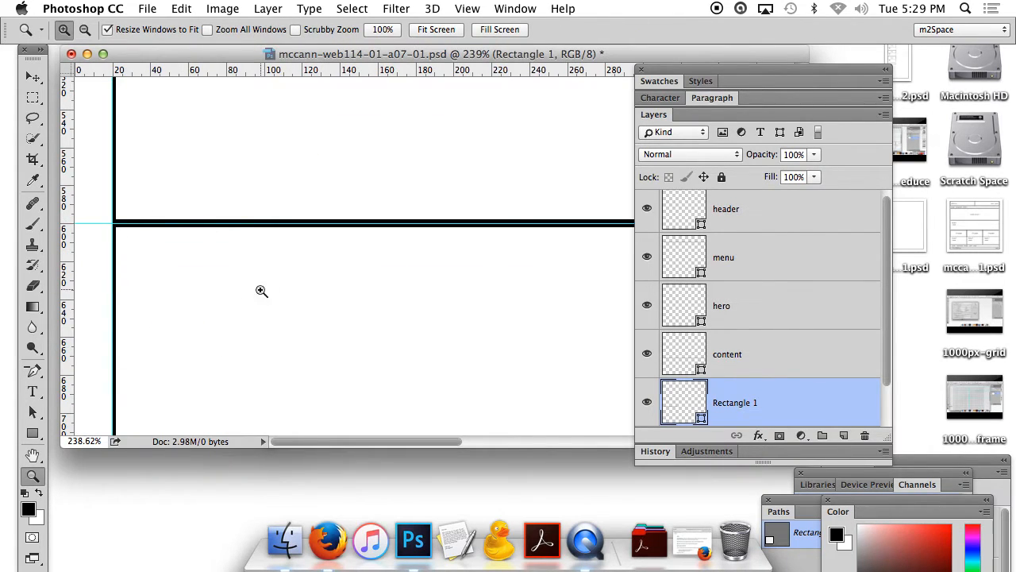
drag(403, 442, 425, 444)
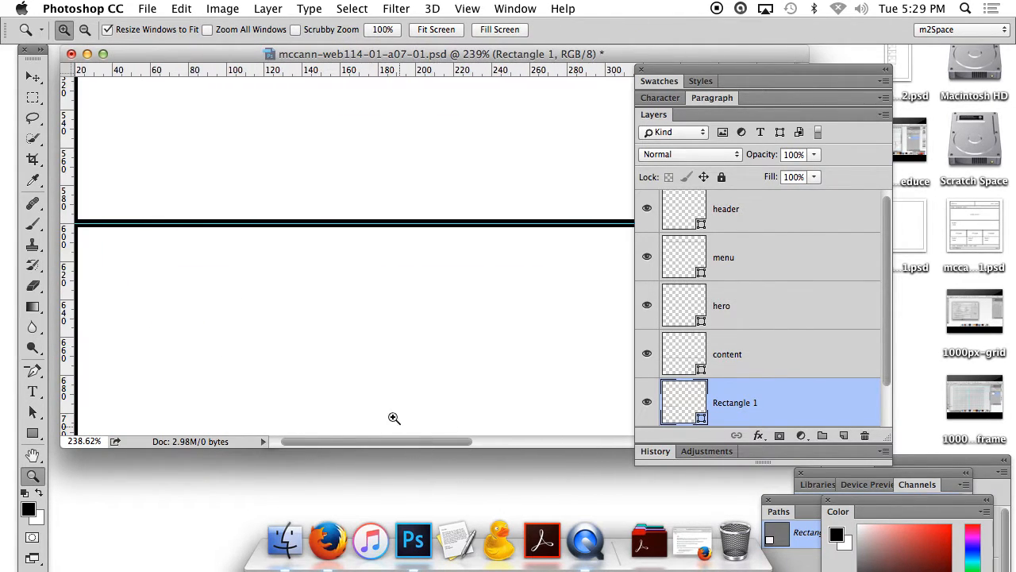
scroll(341, 363, down, 5)
scroll(340, 363, left, 3)
double_click(737, 403)
text(cta)
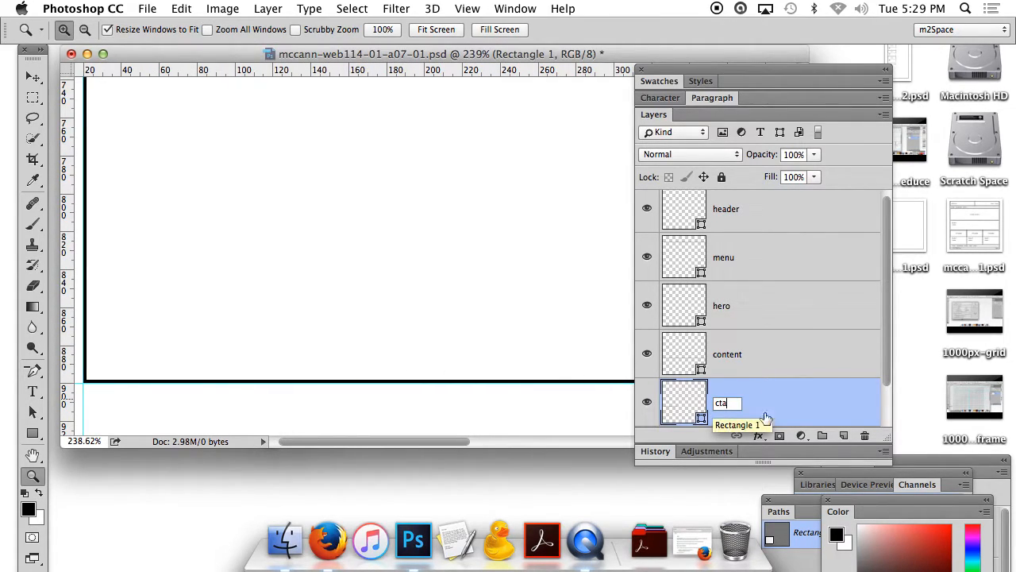
key(Return)
Create a 1000 by 50 px rectangle above the Background layer, starting at the left margin guide directly below the cta box
key(super+1)
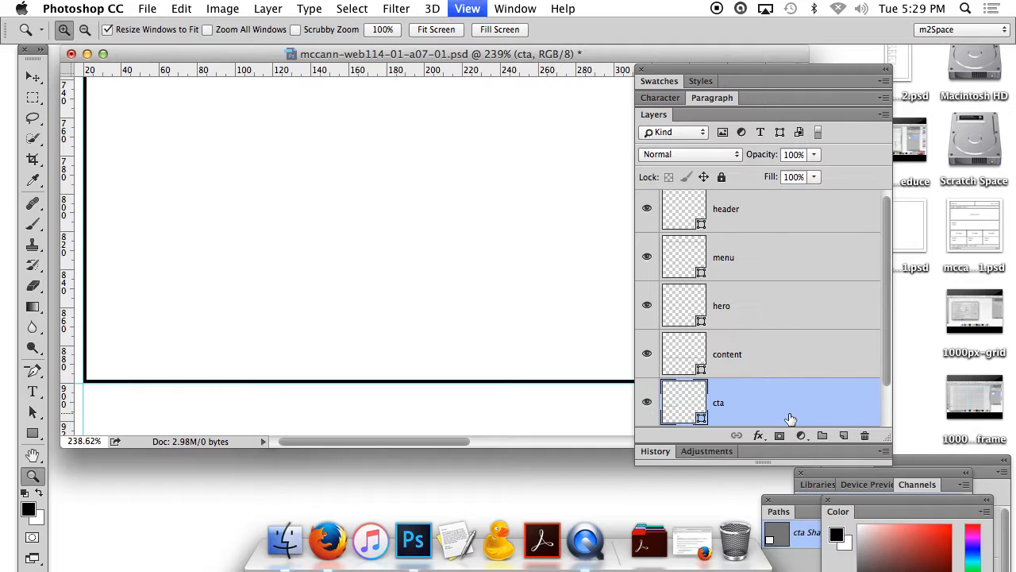
key(super+minus)
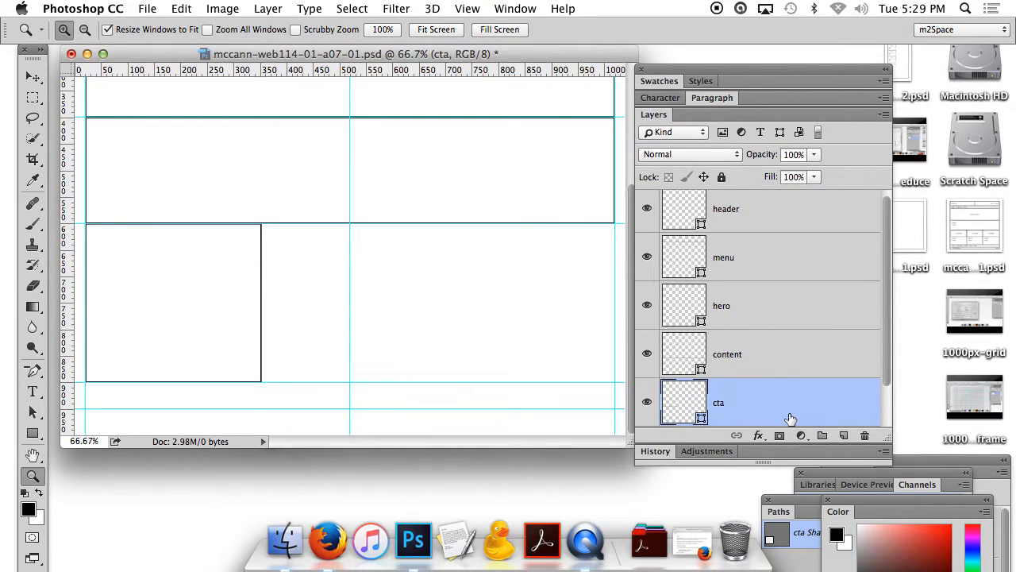
scroll(786, 413, down, 2)
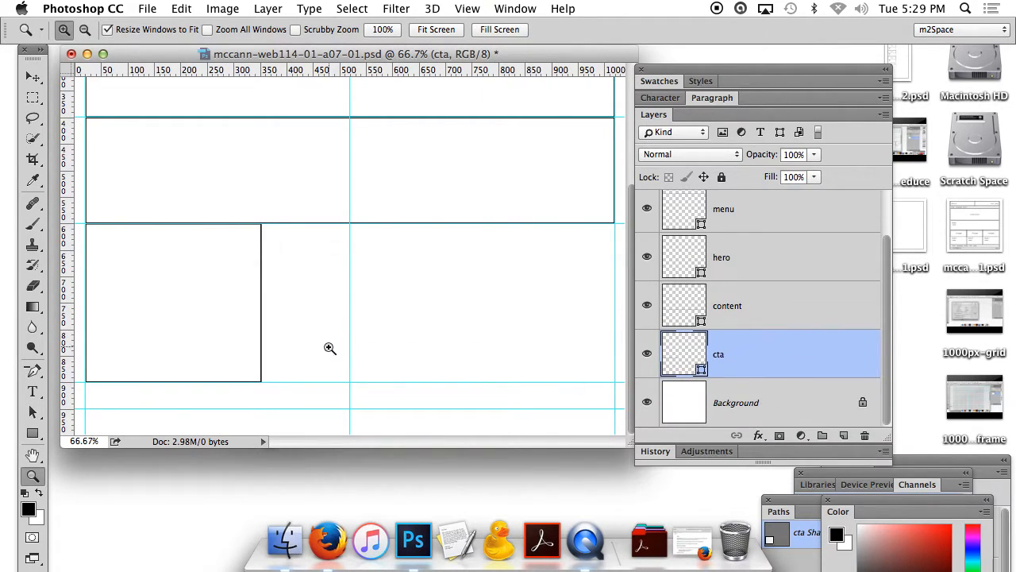
click(33, 435)
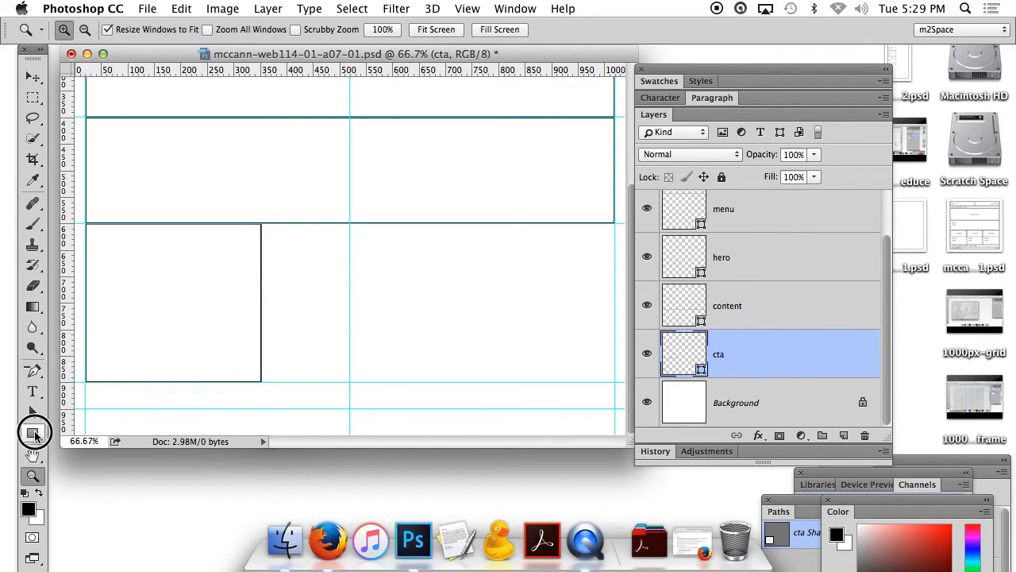
click(756, 402)
click(90, 382)
click(459, 221)
text(000)
double_click(559, 221)
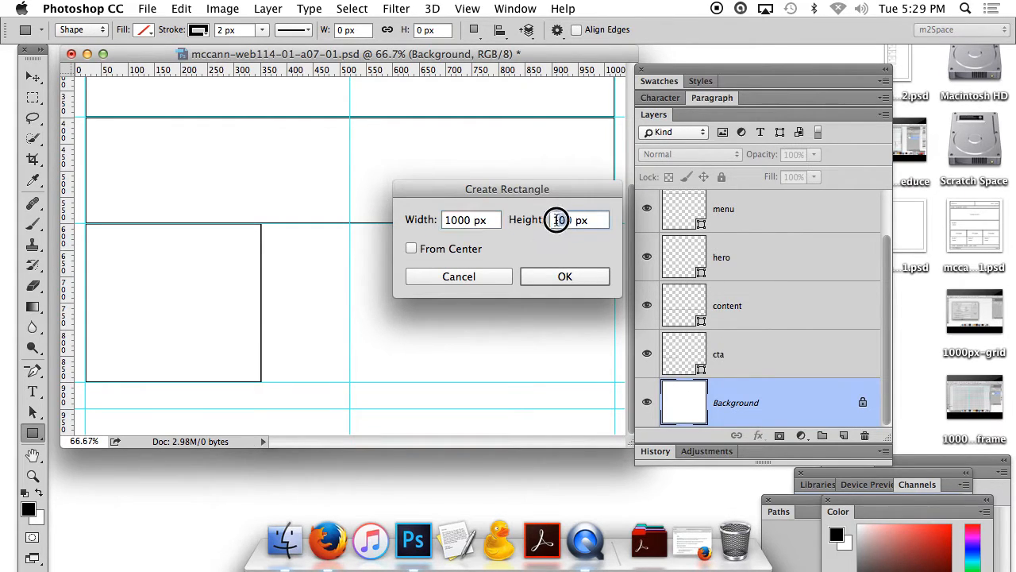
text(50)
click(568, 278)
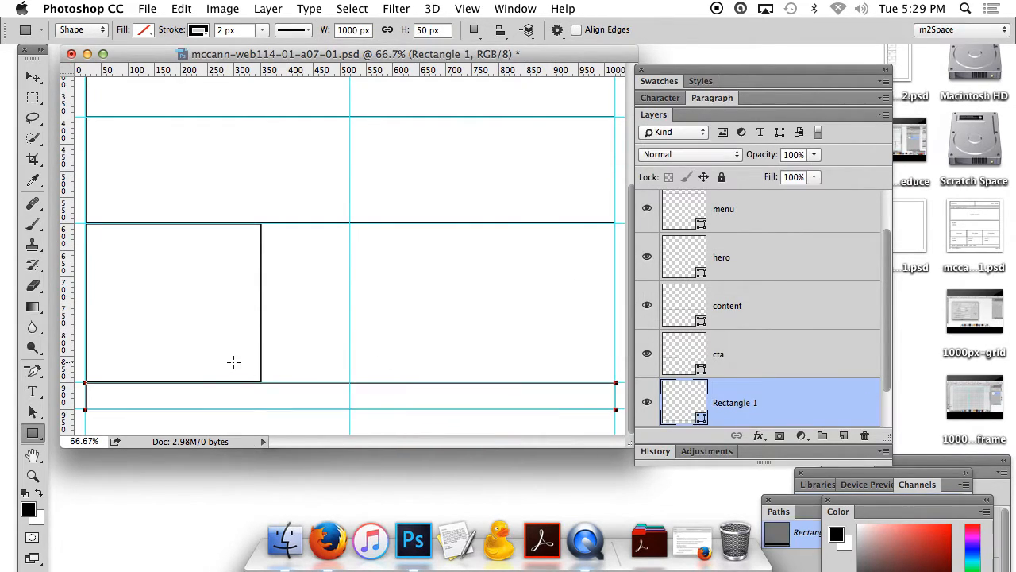
Rename the new 50 px high rectangle's layer to "footer menu" and check its edges against the guides
double_click(748, 403)
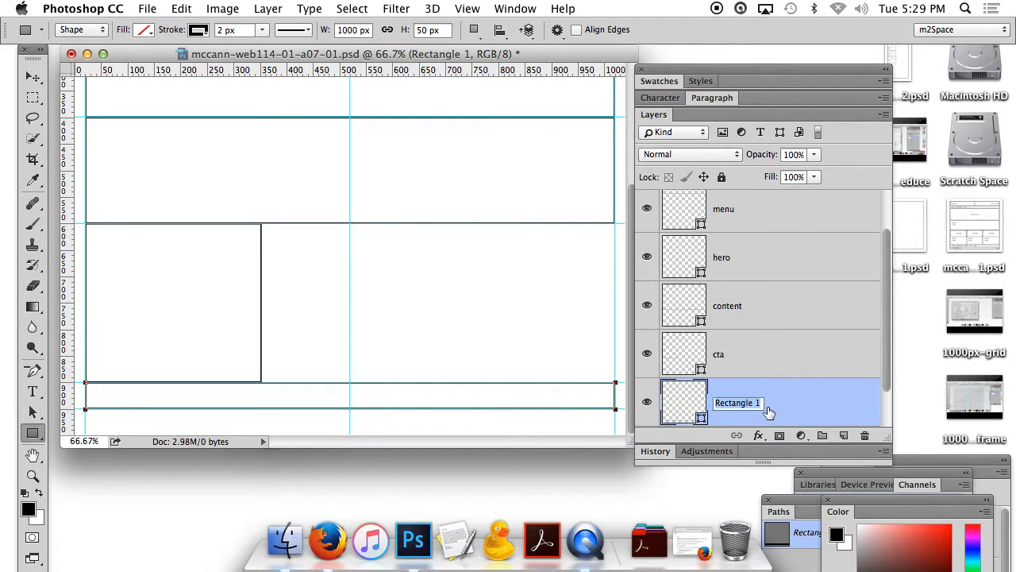
text(footer menu)
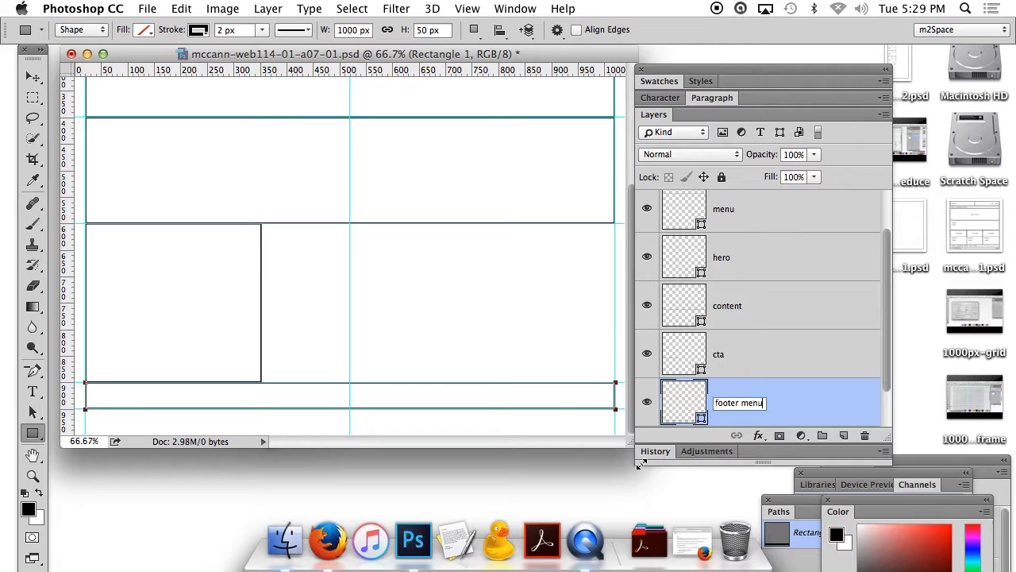
drag(629, 443, 631, 477)
drag(887, 380, 883, 413)
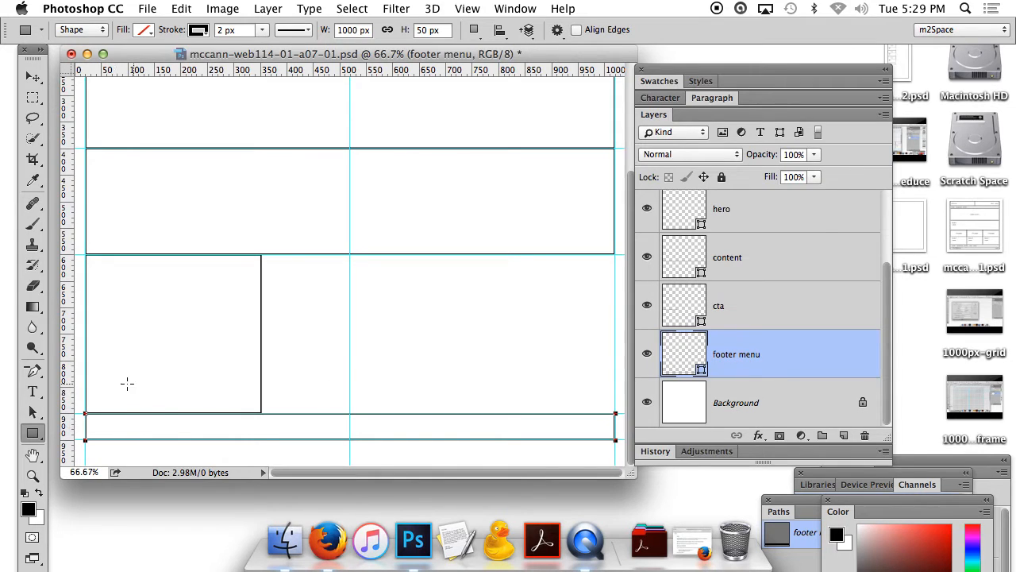
click(33, 475)
drag(98, 413, 79, 431)
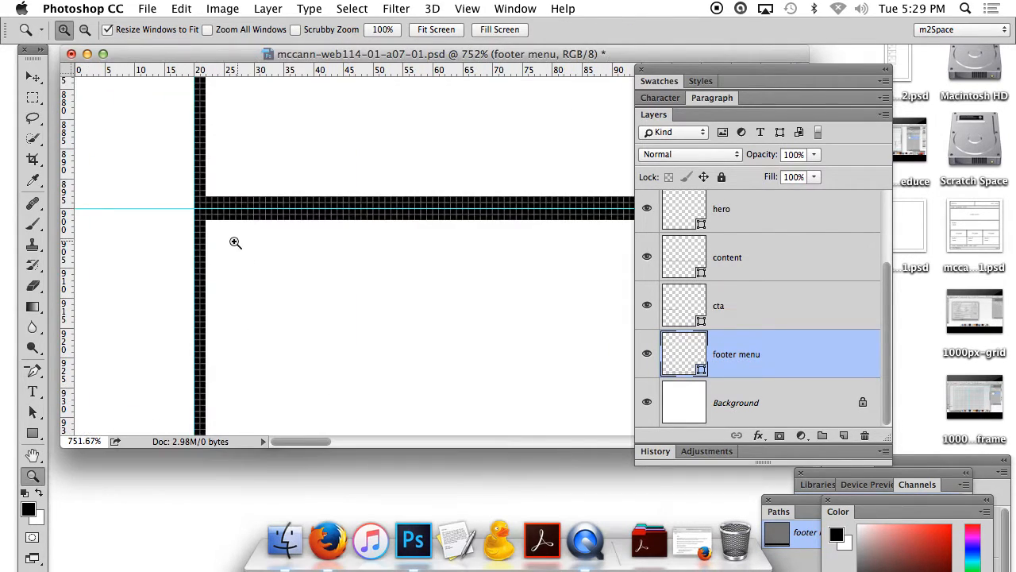
scroll(250, 299, down, 3)
scroll(250, 298, up, 4)
Create another 1000 by 50 px rectangle starting at the left margin guide directly below the footer menu box
click(32, 76)
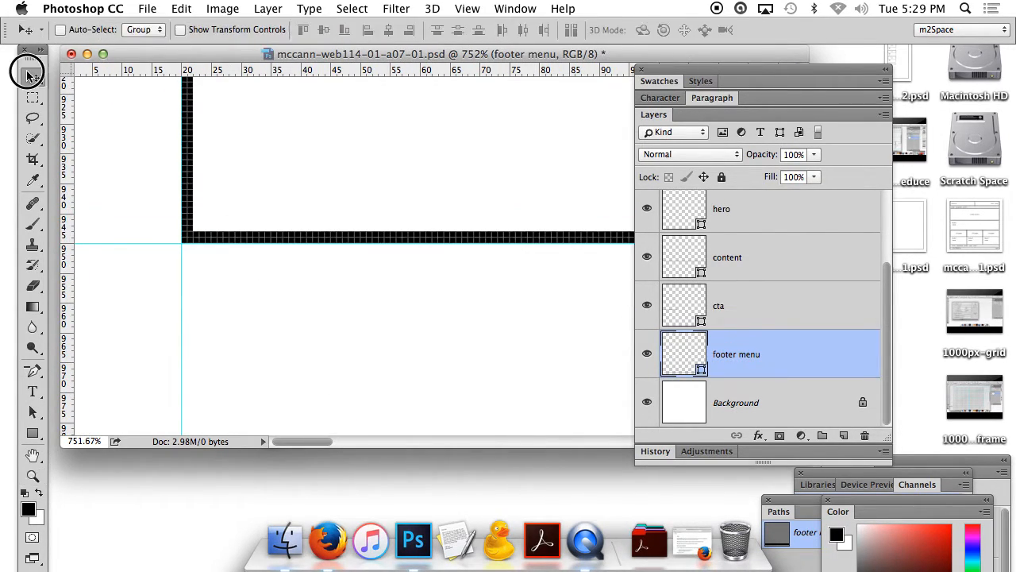
click(33, 433)
click(181, 244)
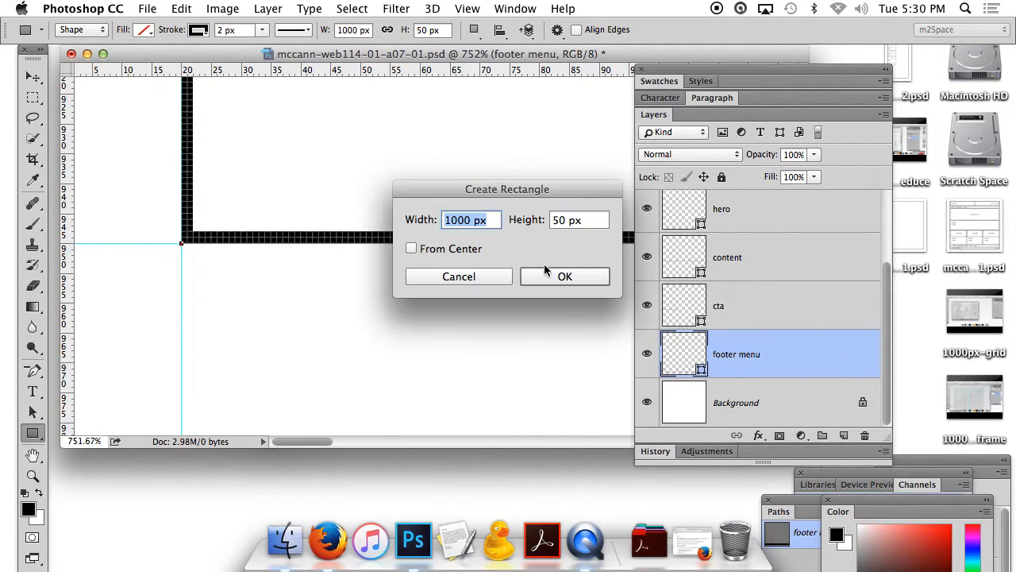
click(564, 278)
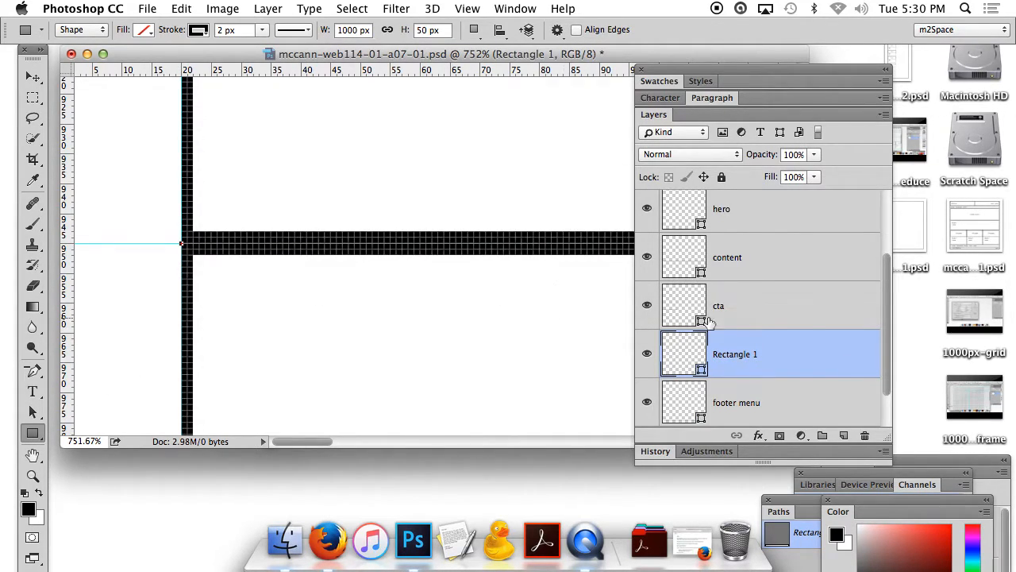
Move the new 1000 by 50 px rectangle's layer below the footer menu layer and rename it "footer utility"
drag(685, 341, 749, 401)
double_click(751, 402)
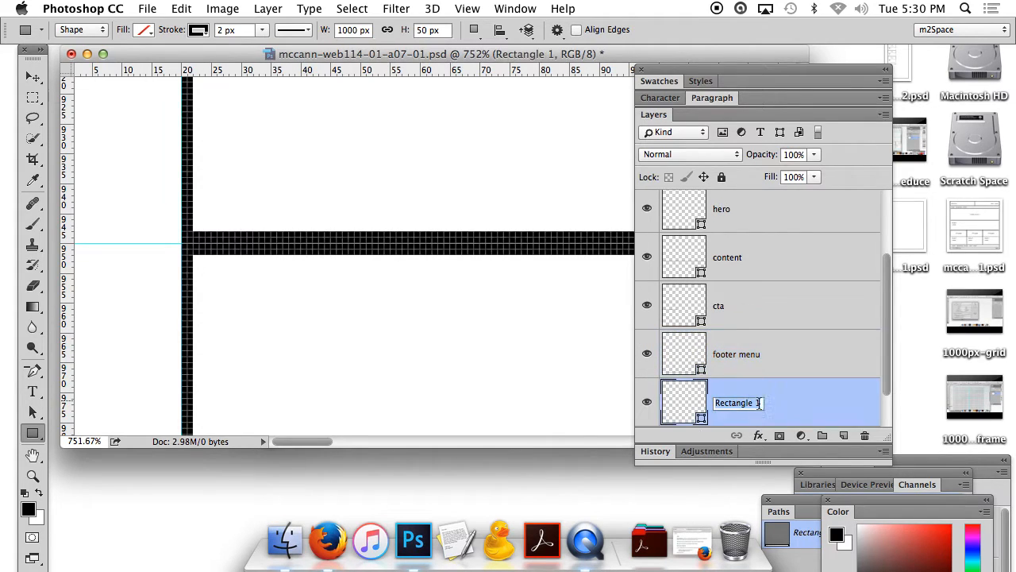
text(footer utility)
key(Return)
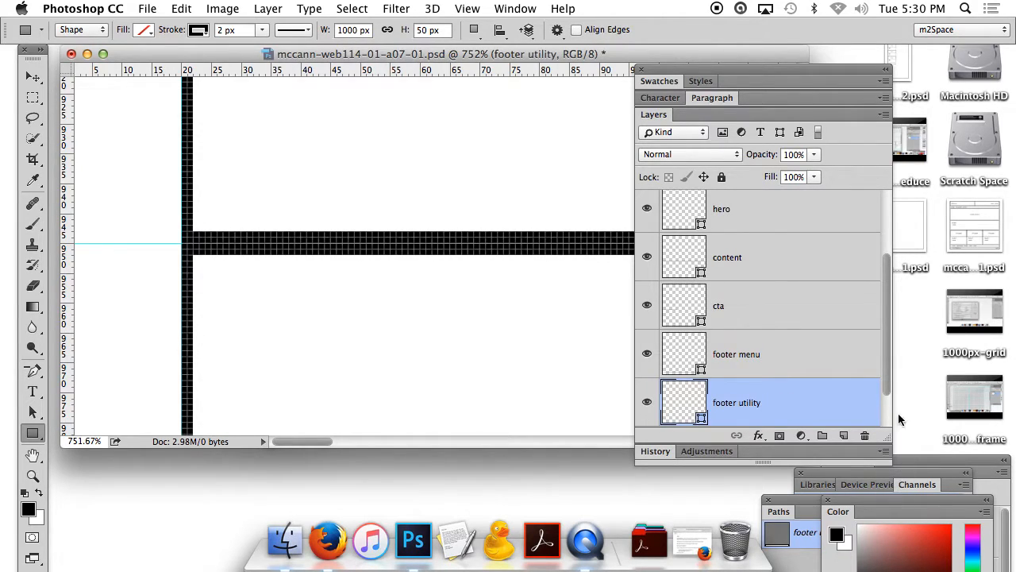
Enlarge the Layers panel, place it beside the fully visible page, and review the wireframe boxes and layer order
drag(889, 438, 904, 500)
drag(905, 420, 909, 318)
key(super+alt+0)
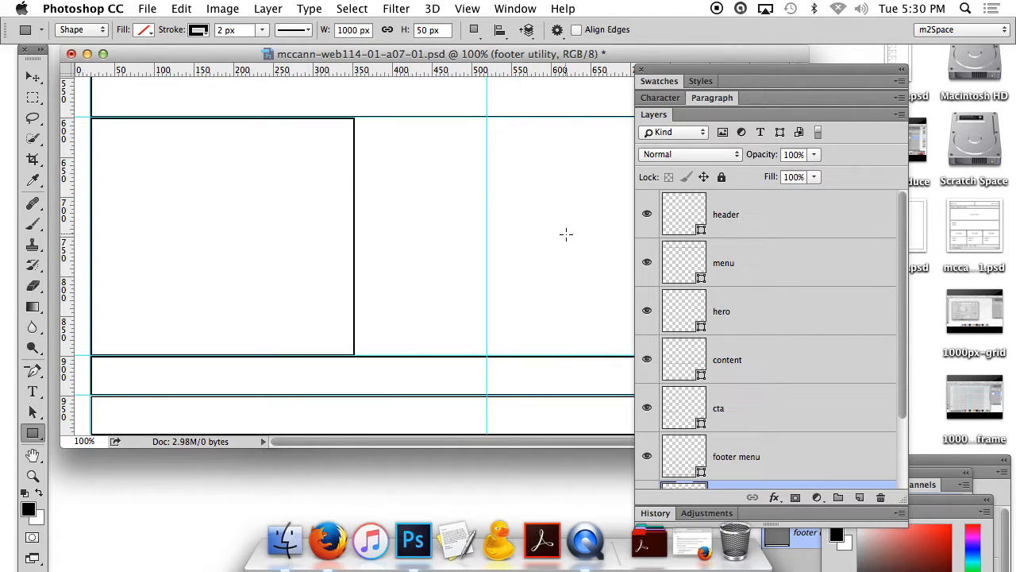
key(super+minus)
key(super+minus)
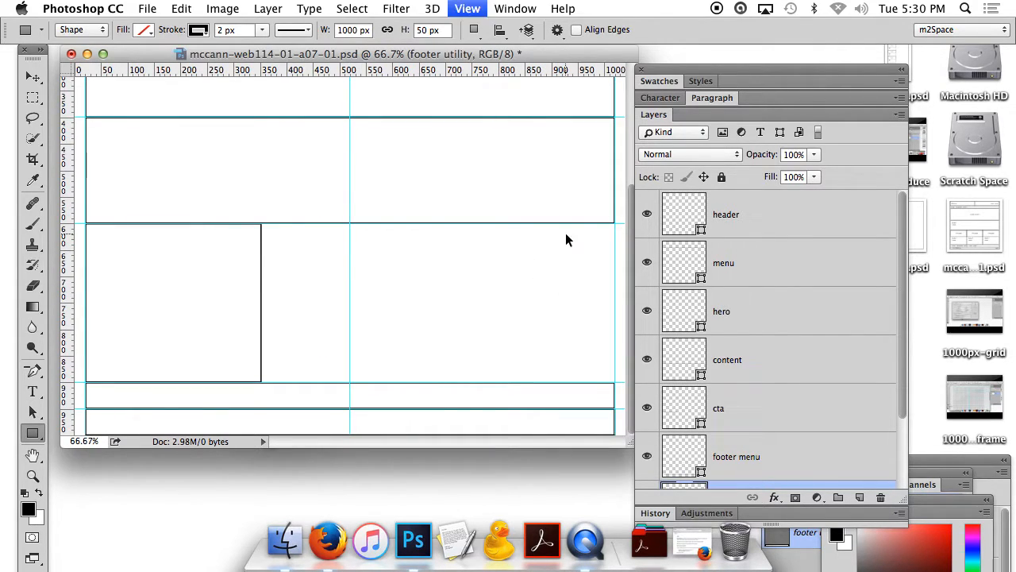
drag(451, 441, 502, 490)
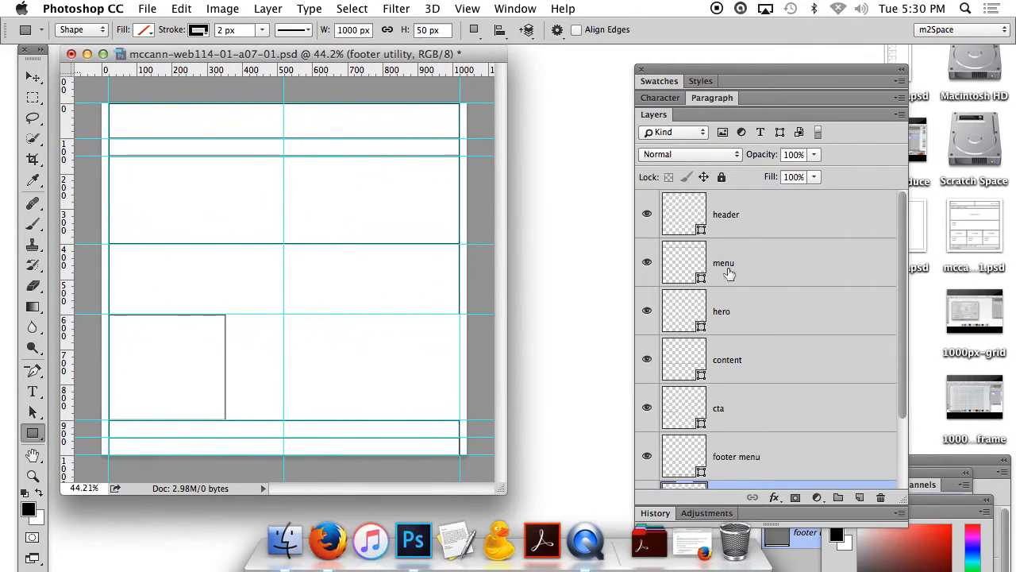
click(591, 84)
key(super+Tab)
drag(701, 69, 595, 37)
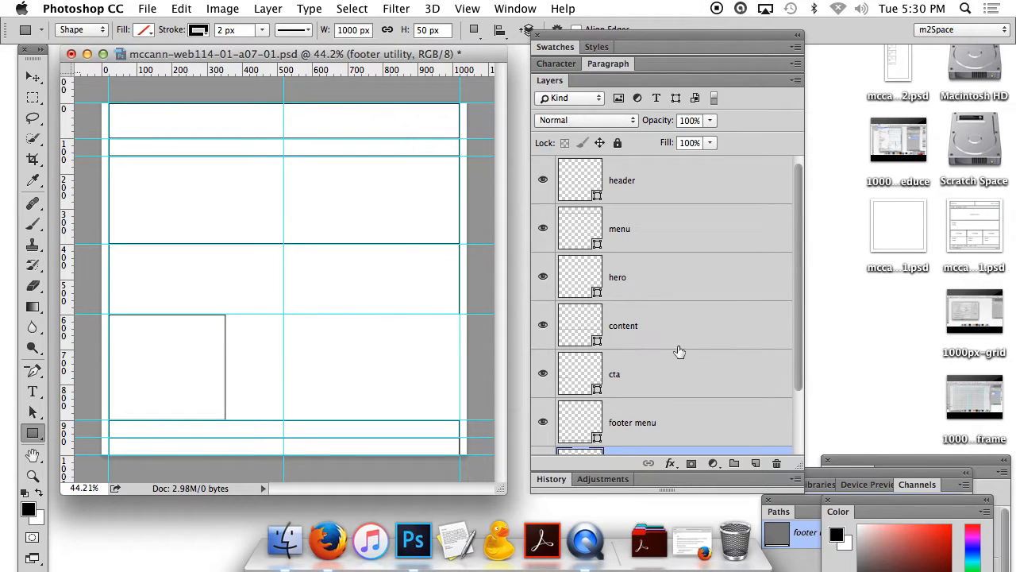
scroll(706, 420, down, 3)
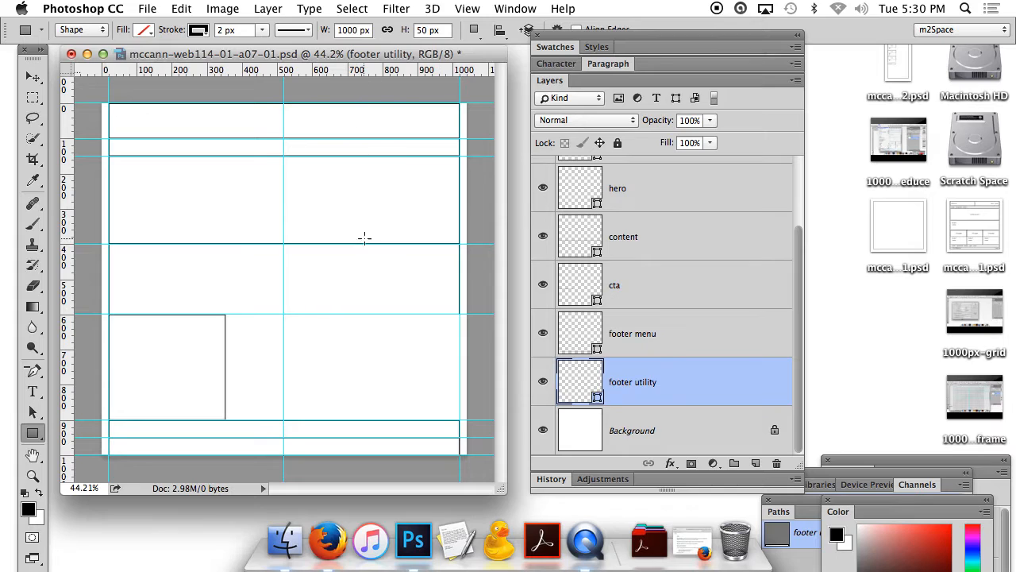
click(33, 77)
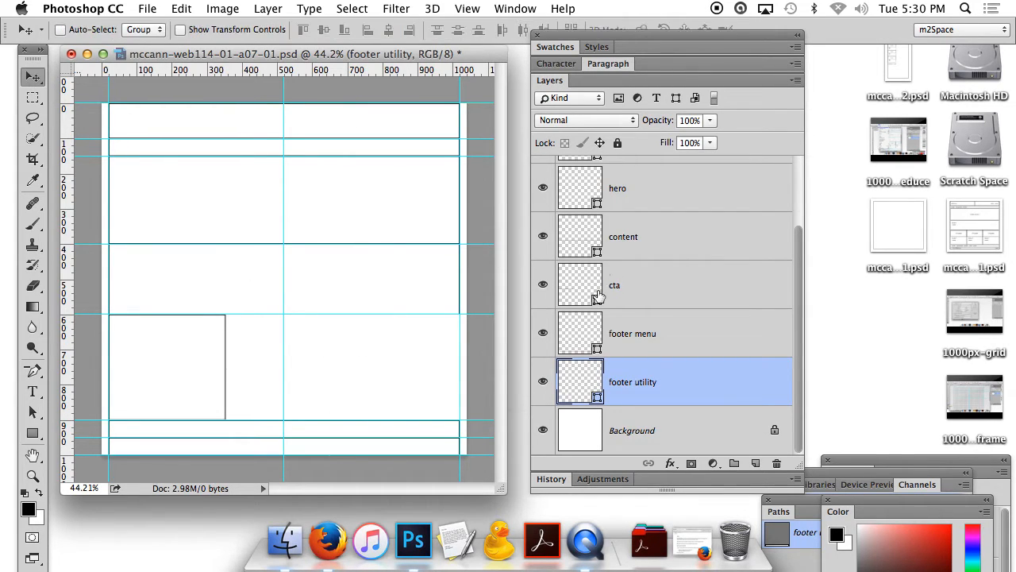
scroll(652, 307, up, 2)
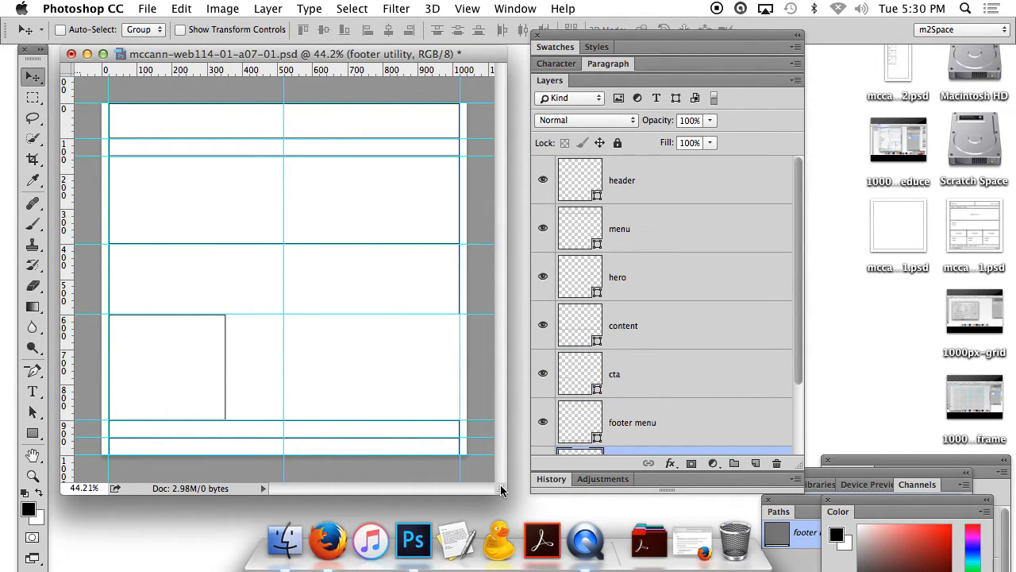
Check the whole wireframe with the guides hidden, and display both the grid and the guides over the page
drag(502, 491, 516, 501)
key(super+semicolon)
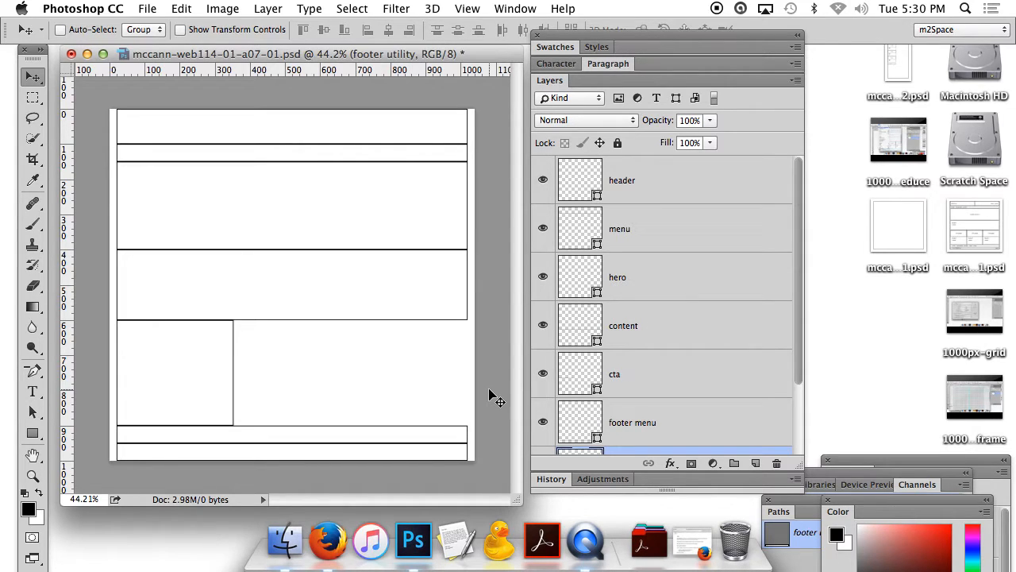
key(super+apostrophe)
key(super+semicolon)
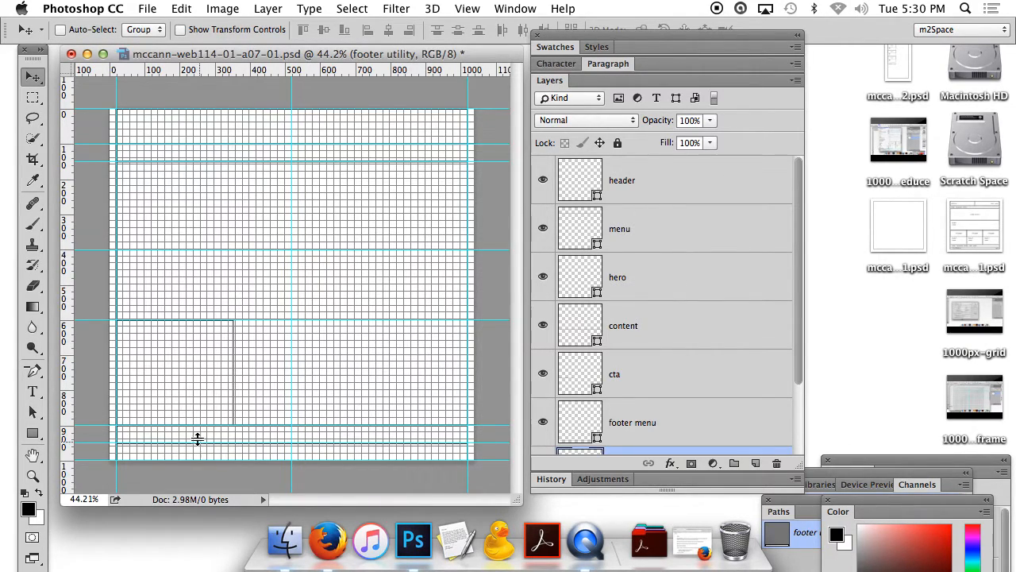
Create a 500 by 100 px rectangle above the header layer, starting at the left margin guide at the page's top
click(33, 476)
drag(101, 88, 370, 218)
drag(568, 39, 737, 52)
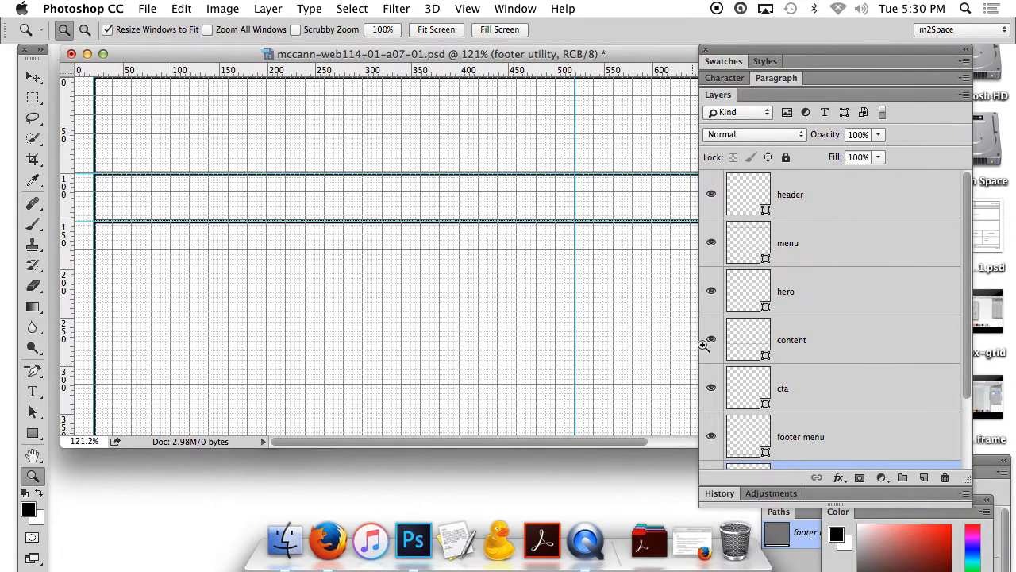
click(814, 200)
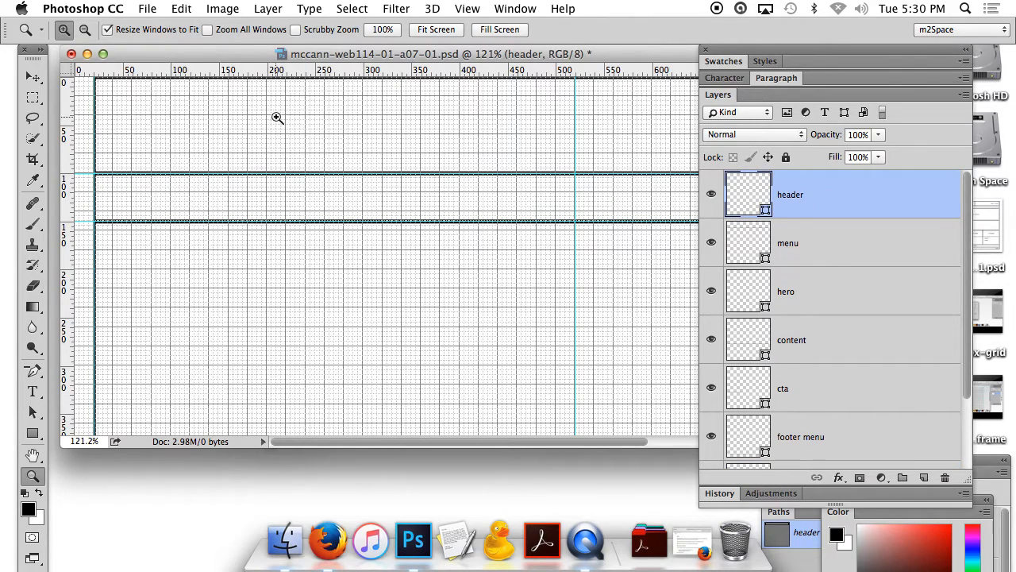
click(32, 433)
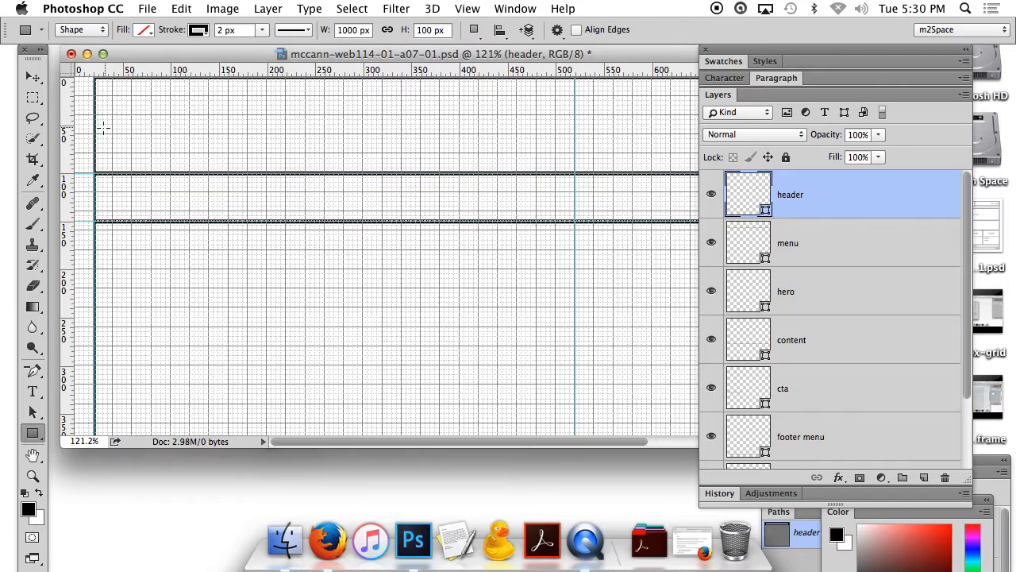
click(96, 83)
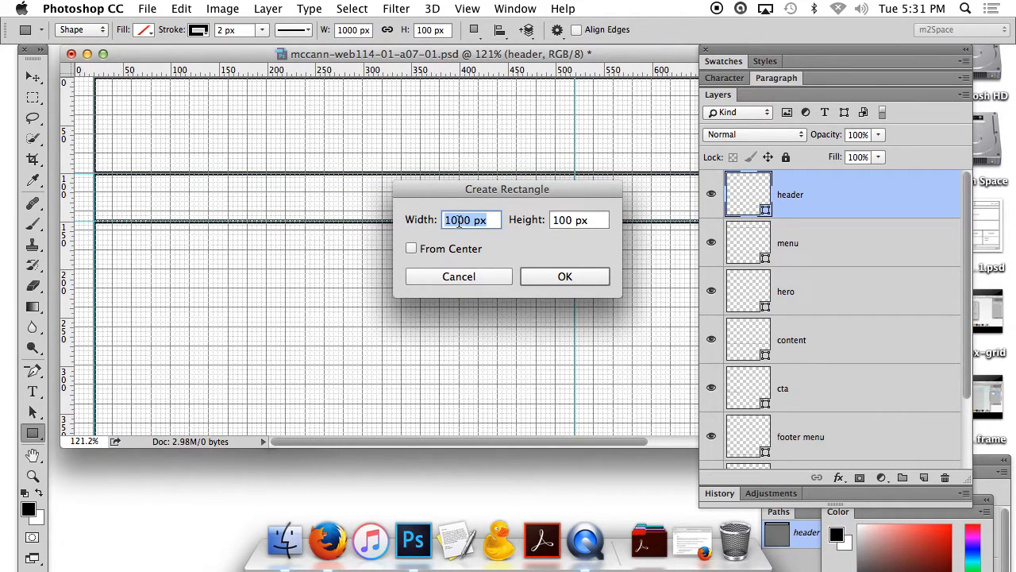
drag(456, 221, 436, 221)
text(5)
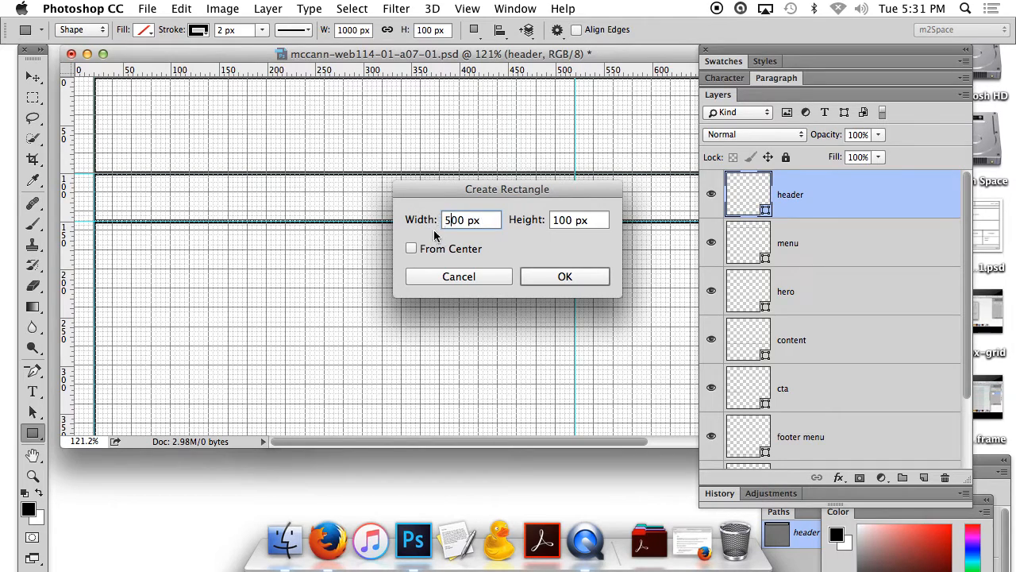
click(565, 277)
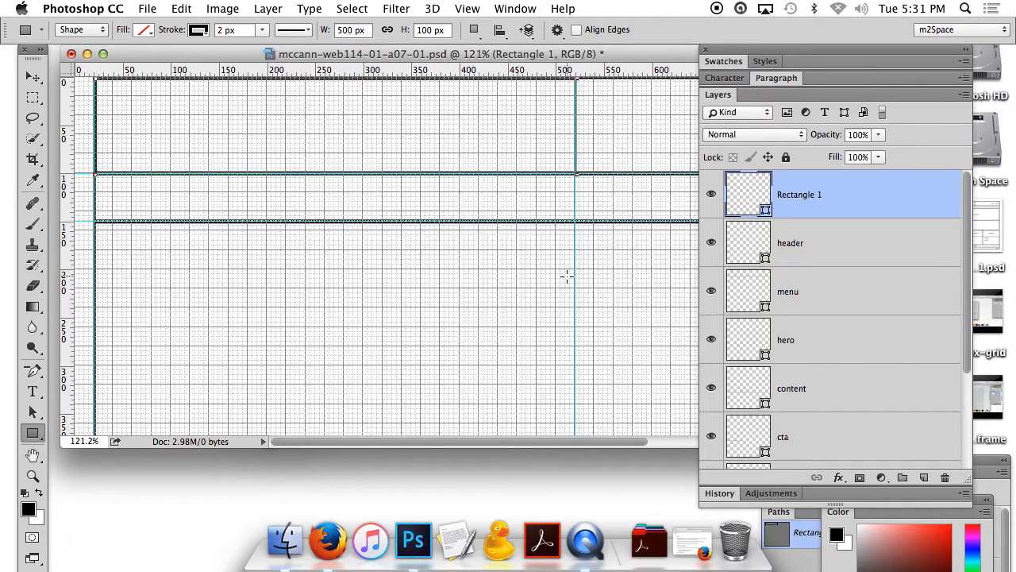
Rename the 500 px wide rectangle's layer to "logo" and align its left edge with the left margin guide
double_click(798, 197)
text(logo)
click(33, 77)
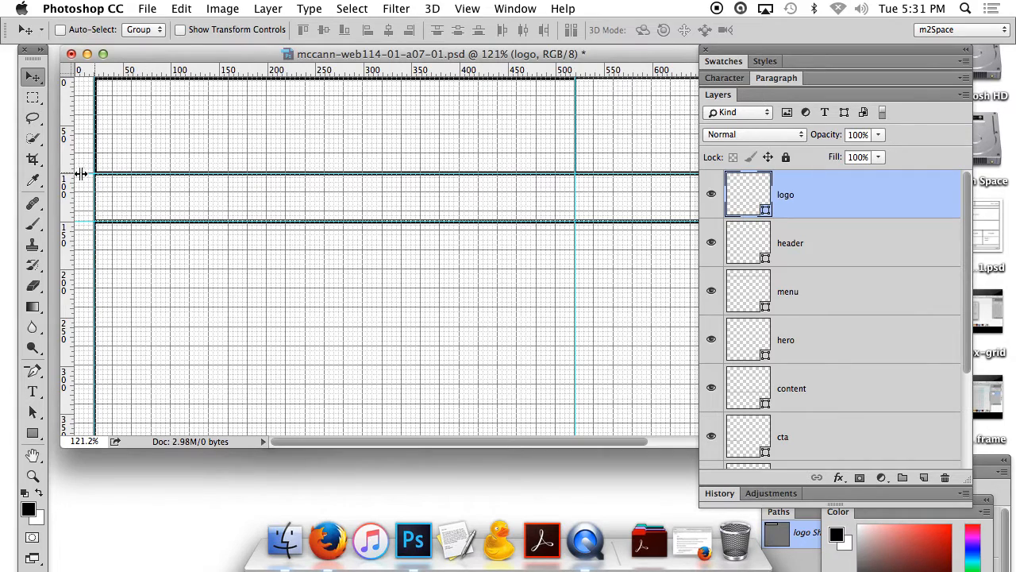
click(32, 476)
drag(120, 166, 80, 200)
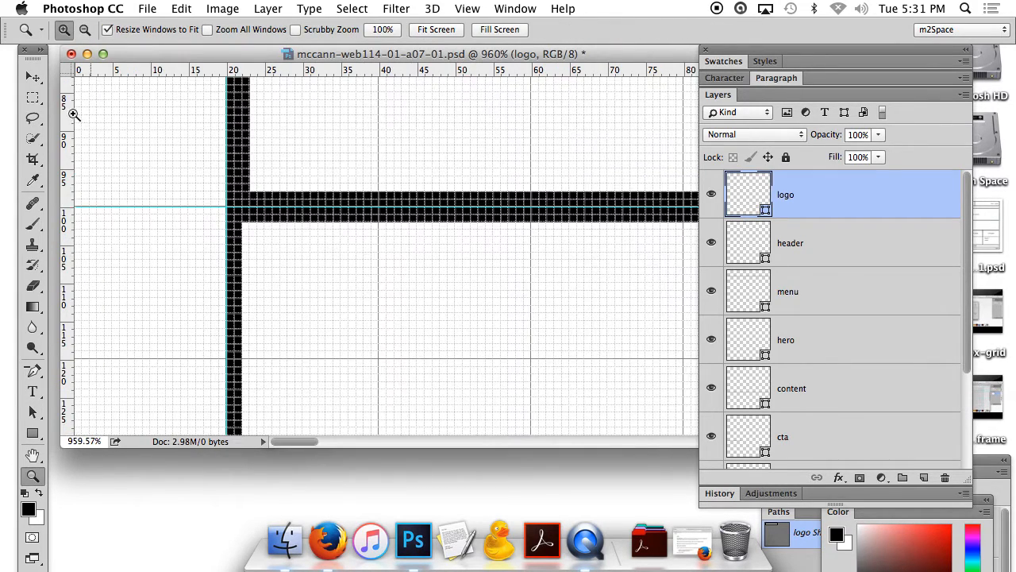
click(33, 78)
drag(292, 179, 284, 180)
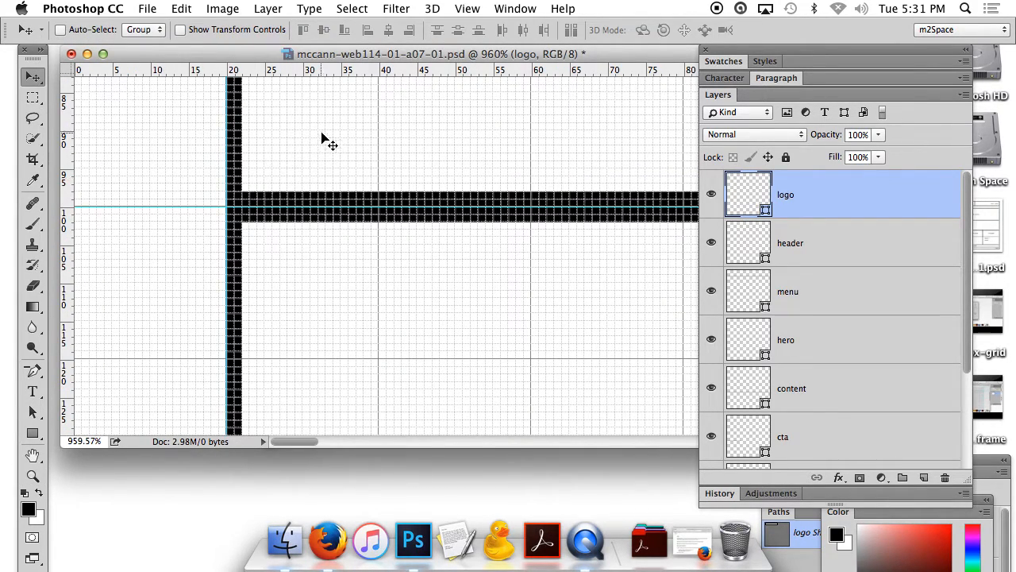
Make the Background layer active and set the Type tool's font to Myriad Pro Regular
key(super+1)
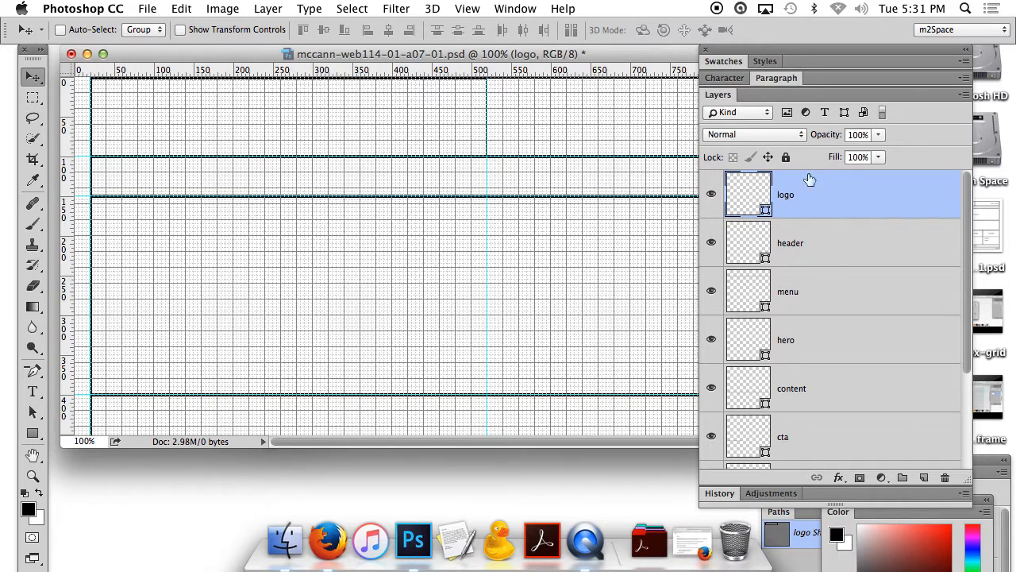
scroll(825, 426, down, 5)
click(826, 445)
scroll(834, 397, up, 5)
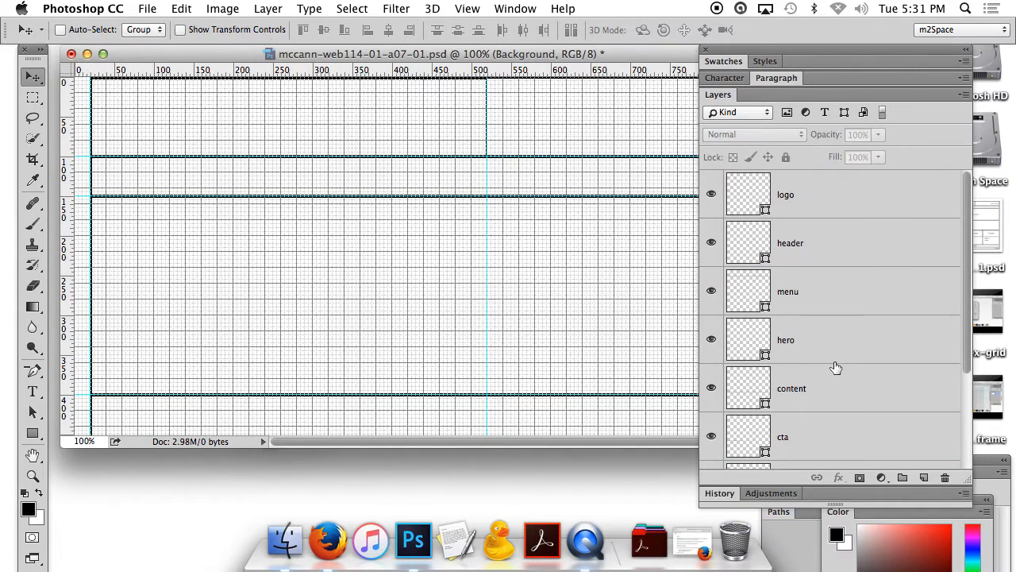
click(32, 392)
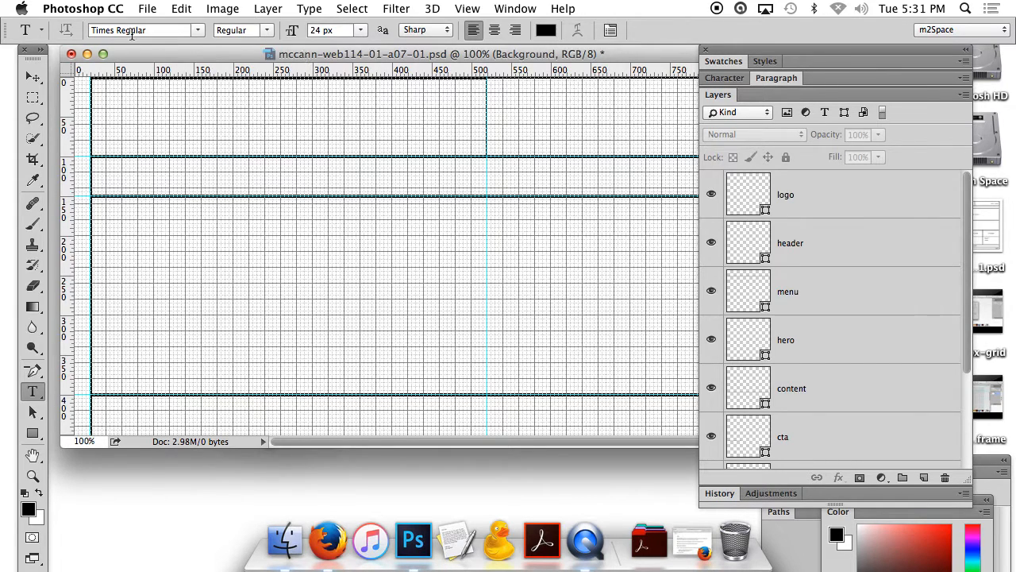
click(198, 31)
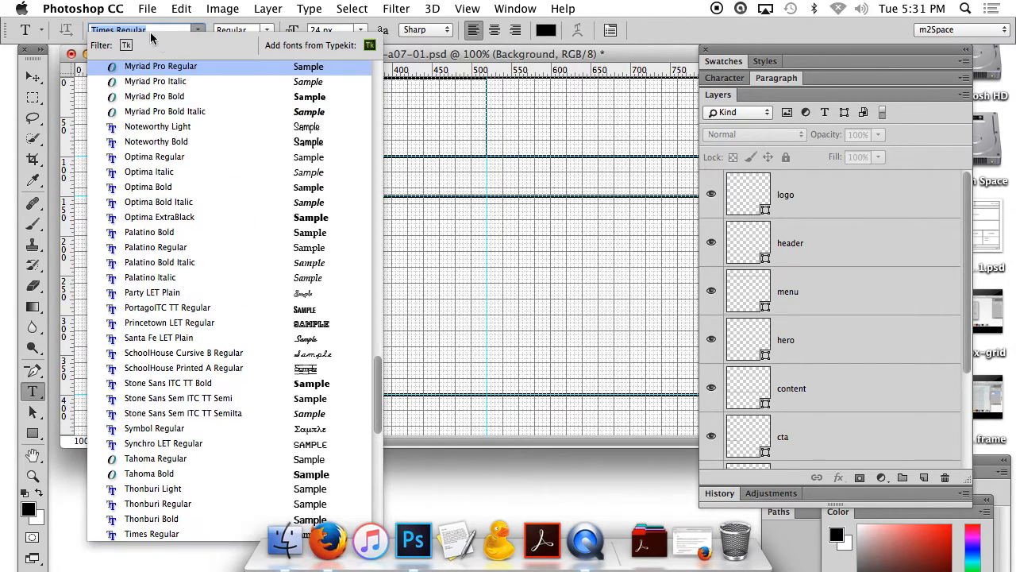
key(Return)
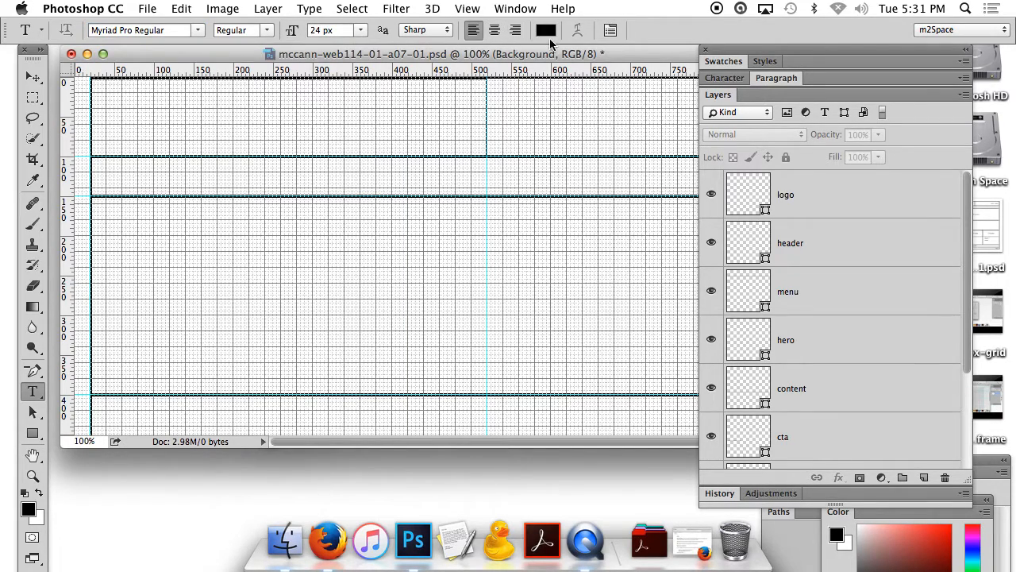
Examine the paragraph settings and the character settings for baseline shift, horizontal scale, tracking and leading
click(777, 78)
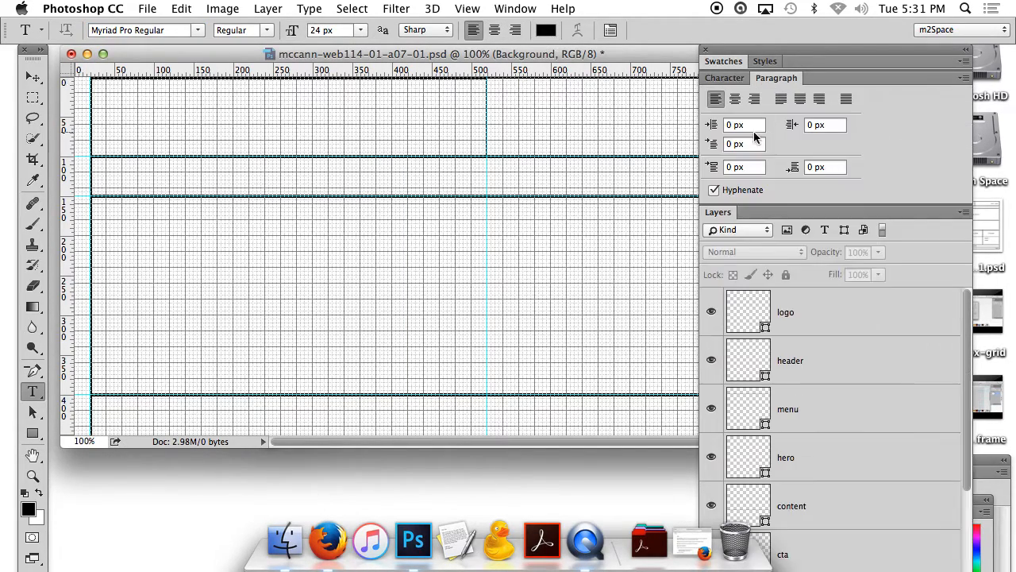
click(729, 79)
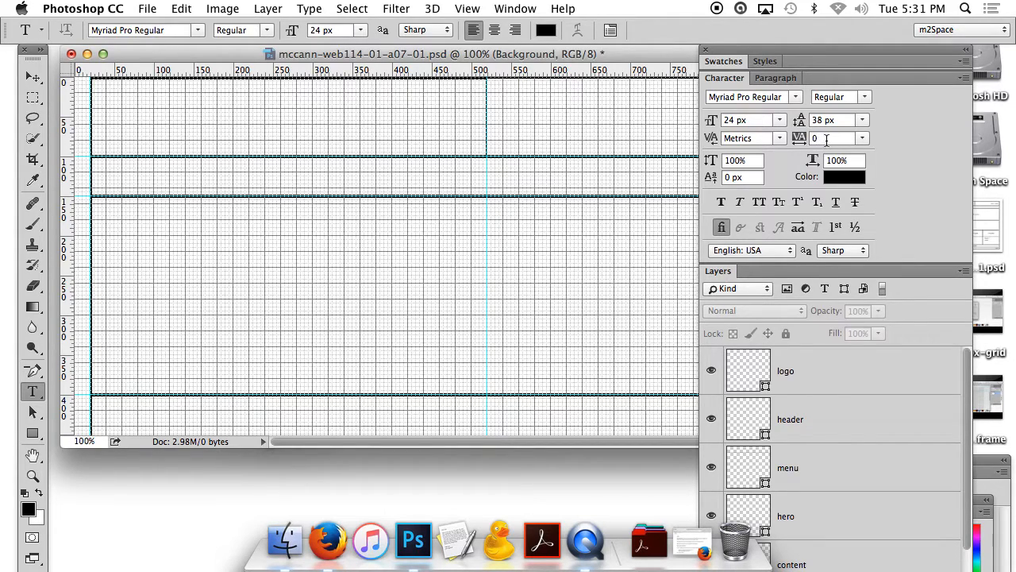
double_click(730, 178)
click(848, 160)
click(834, 136)
click(826, 120)
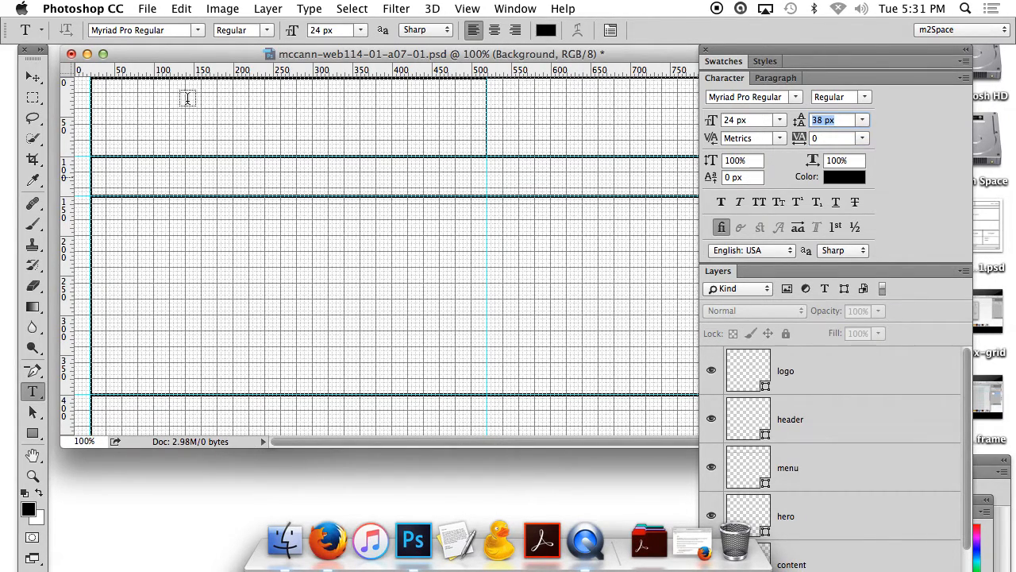
Add the text "artdart.com" inside the logo box and shift it slightly toward the box's left edge and vertical centre
click(126, 118)
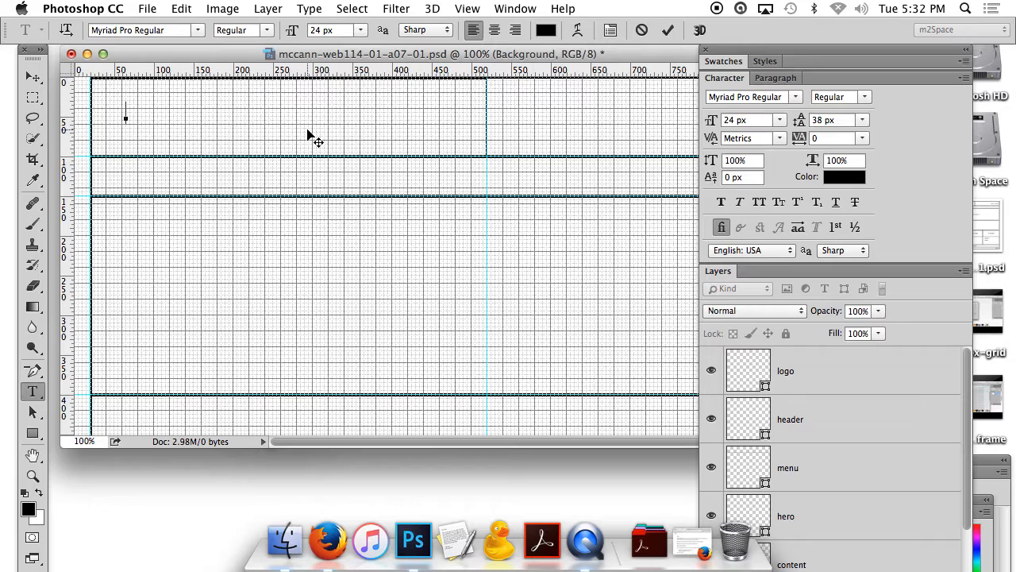
text(artdart.com)
click(33, 77)
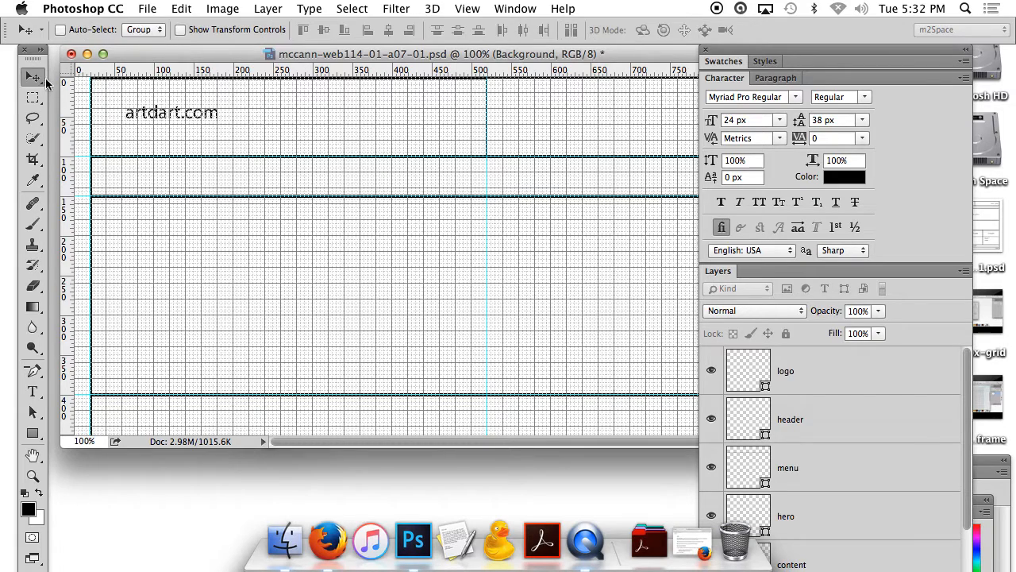
drag(191, 120, 182, 119)
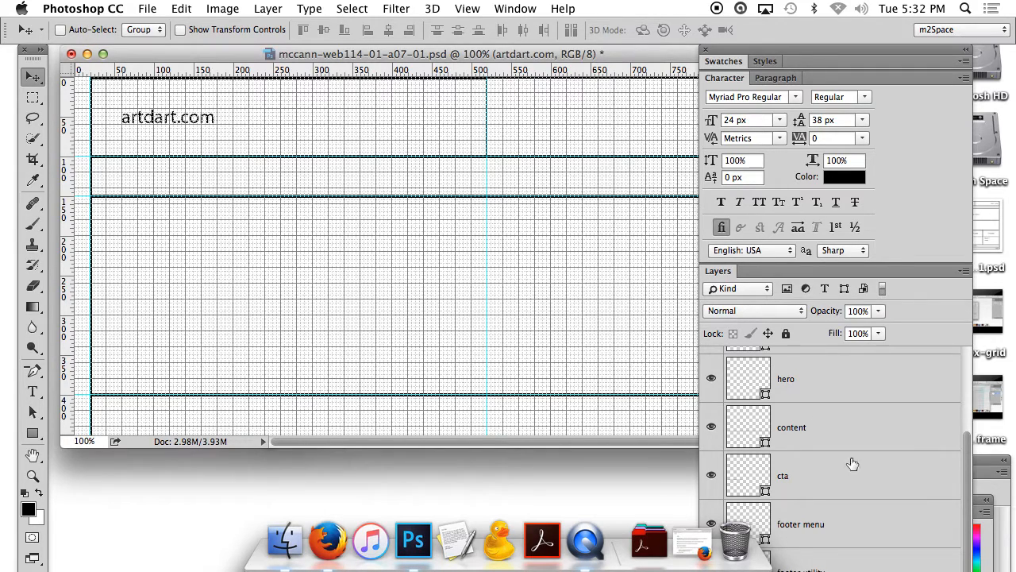
Move the artdart.com text layer up the stack to sit between the logo and header layers
drag(970, 468, 974, 531)
click(856, 566)
drag(856, 566, 819, 346)
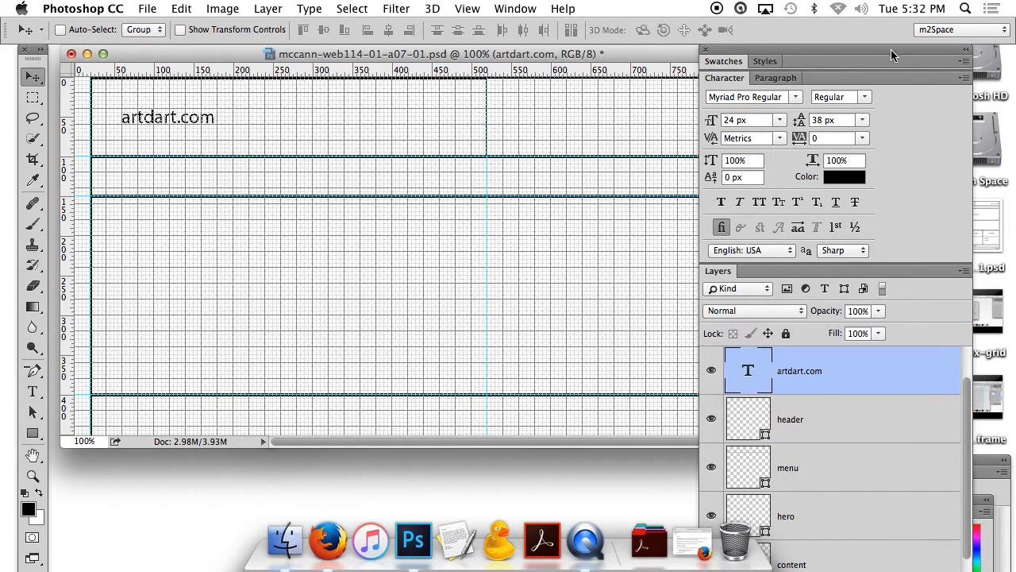
Change the artdart.com text's font to Times Regular
drag(891, 54, 891, 28)
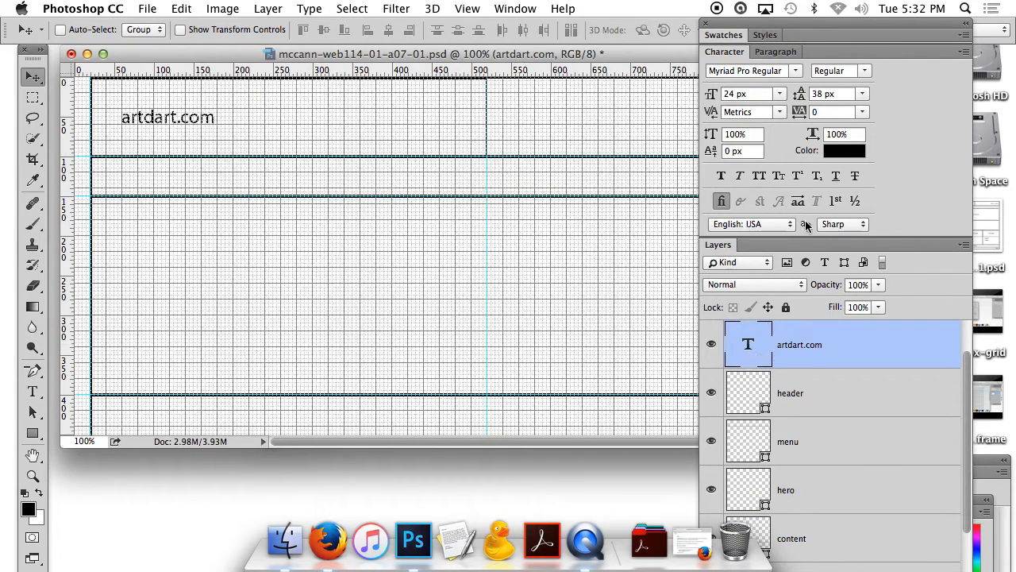
click(798, 71)
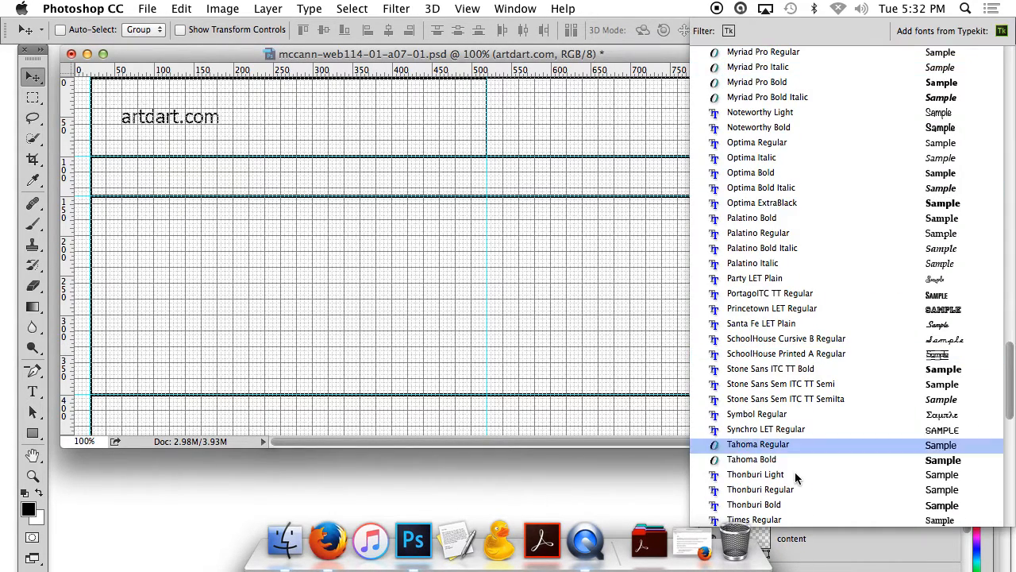
scroll(764, 475, down, 5)
scroll(764, 475, down, 5)
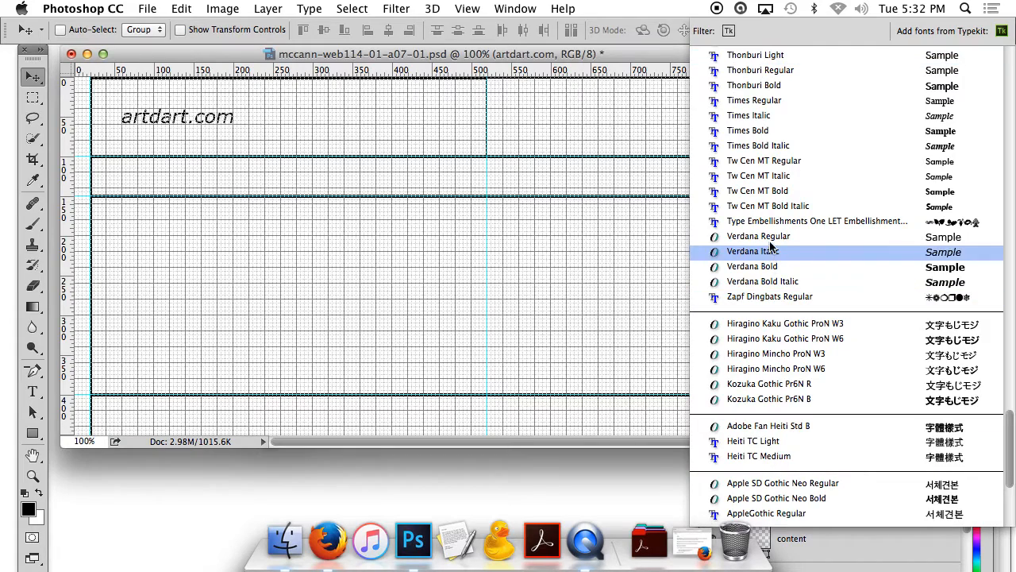
click(745, 101)
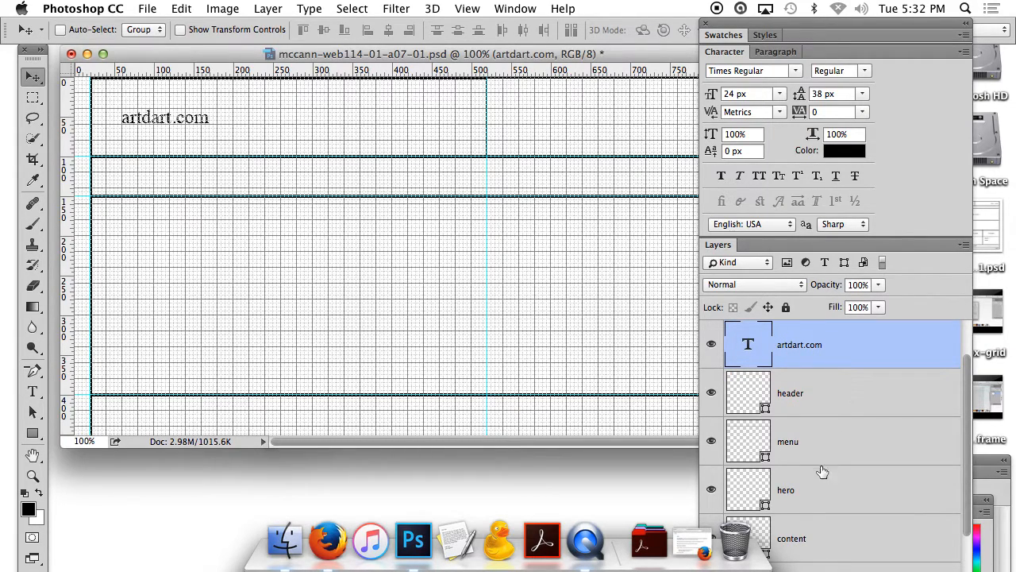
Collapse the character settings and move the artdart.com text layer above the logo layer
scroll(826, 486, down, 3)
scroll(827, 486, up, 3)
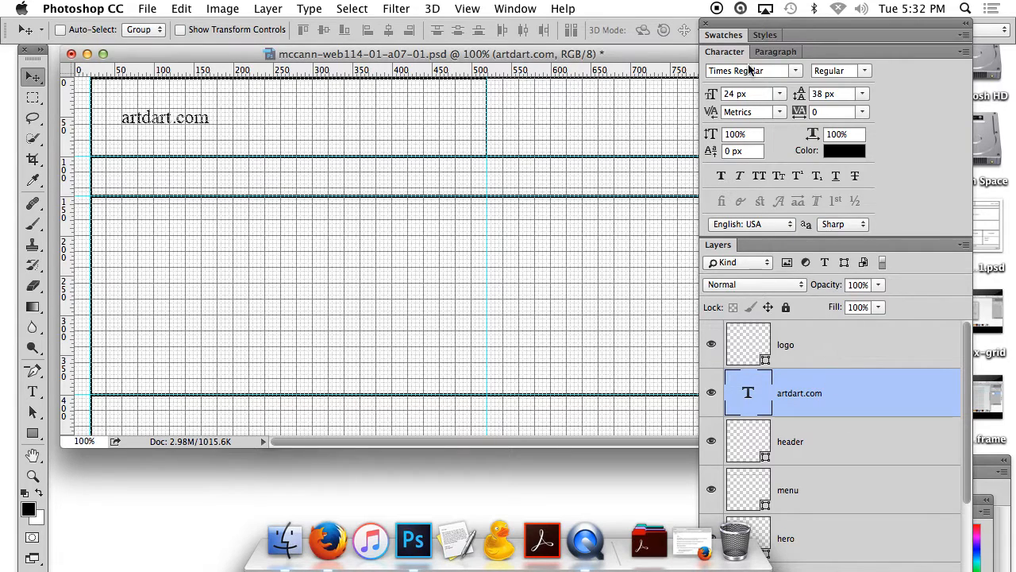
click(731, 52)
drag(780, 22, 796, 23)
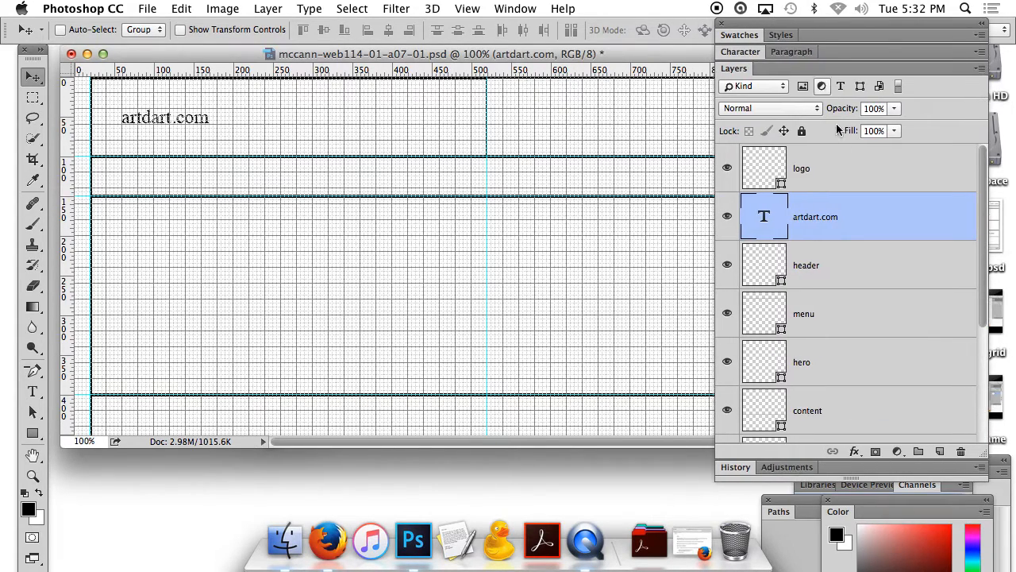
click(839, 169)
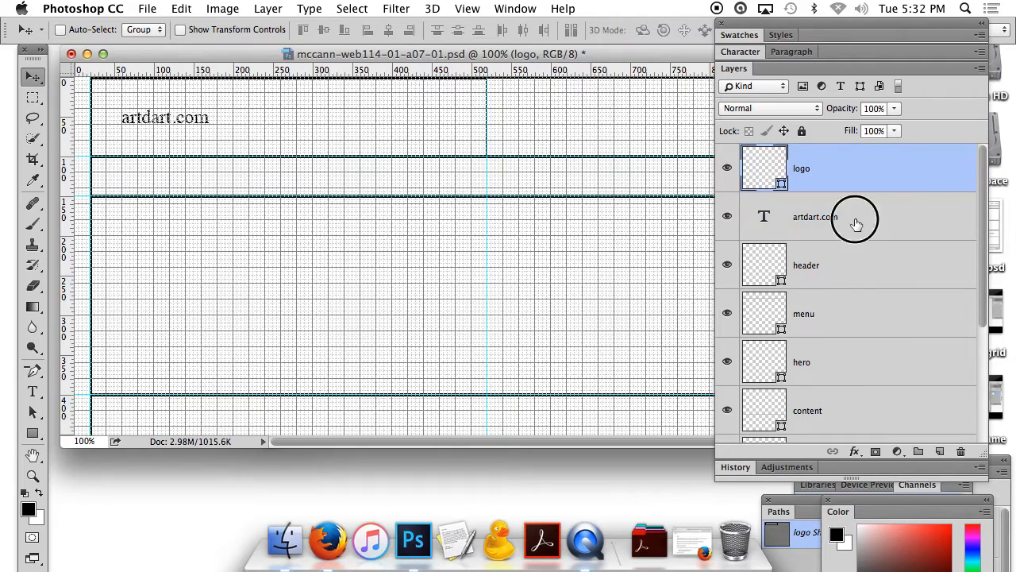
shift+click(864, 226)
click(863, 225)
drag(885, 227, 850, 159)
Group the artdart.com text layer with the logo layer and name the group "logo"
shift+click(852, 220)
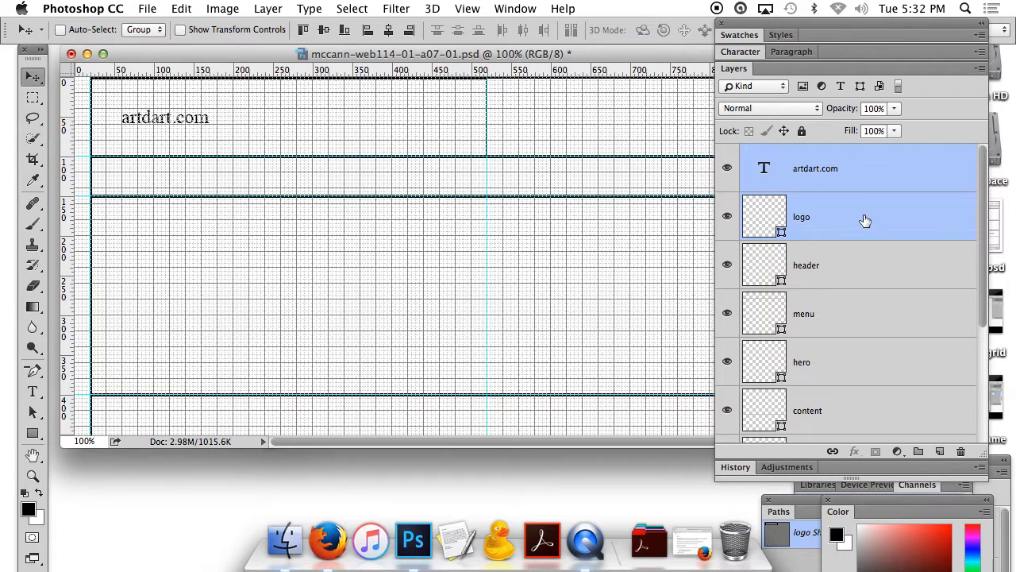
drag(876, 219, 919, 454)
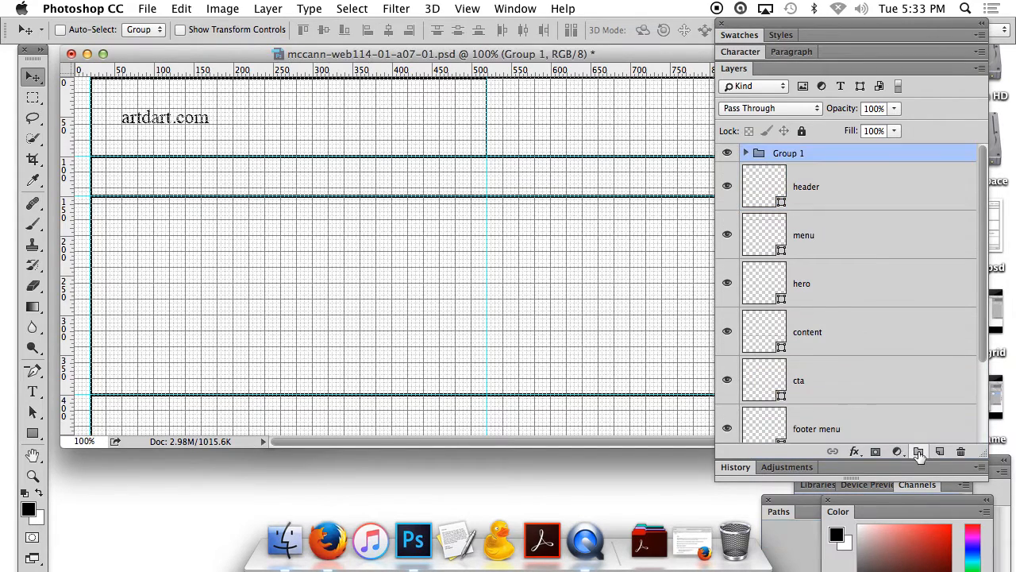
double_click(798, 154)
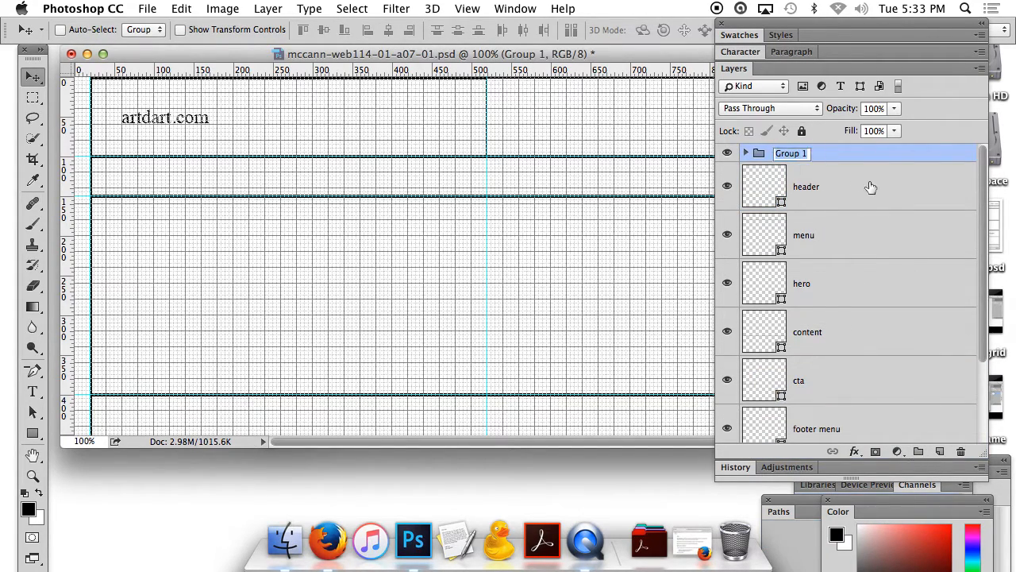
text(logo)
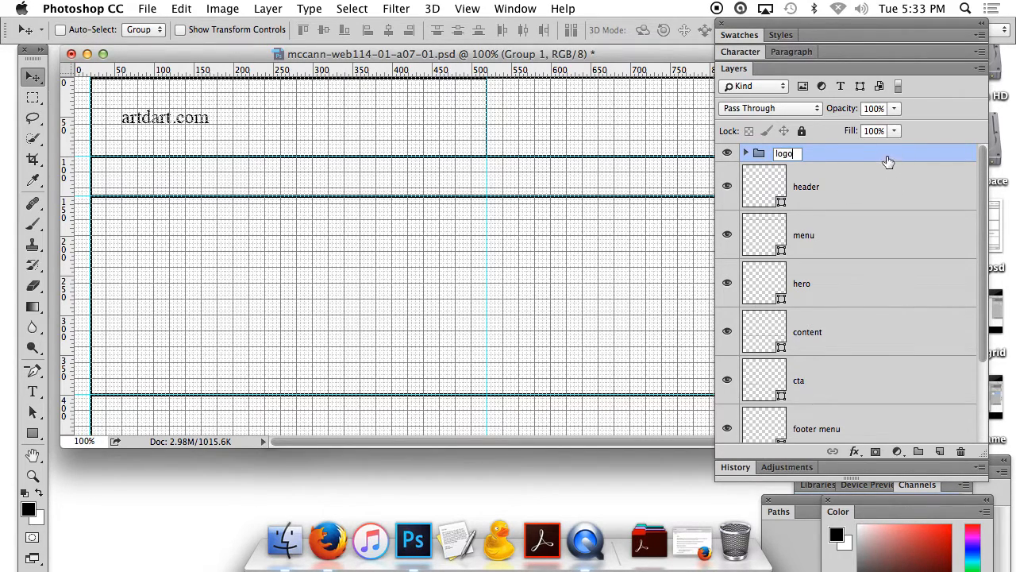
key(Return)
Duplicate the logo group and place the copy directly below the original in the layer stack
drag(400, 443, 487, 451)
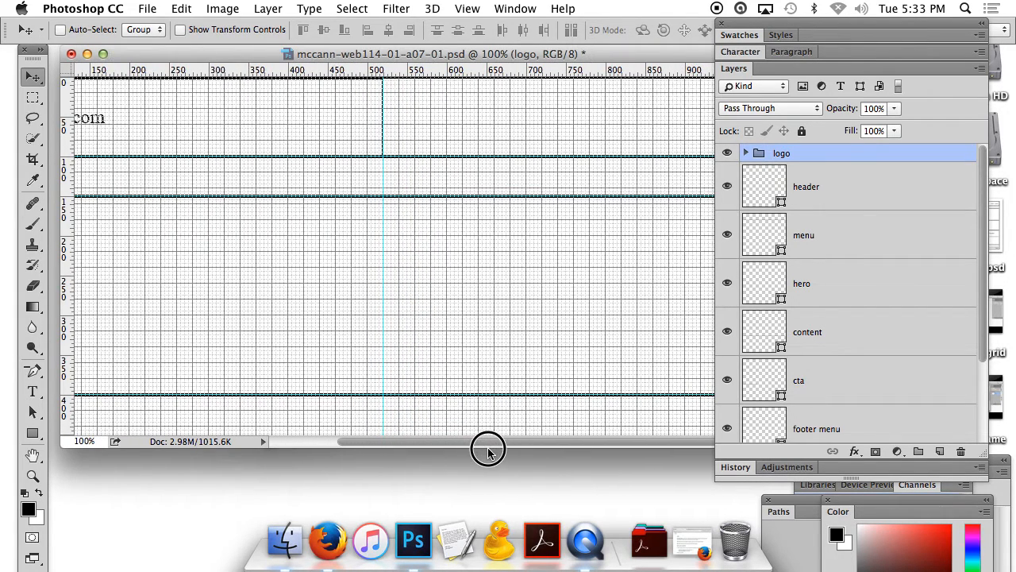
drag(982, 451, 916, 449)
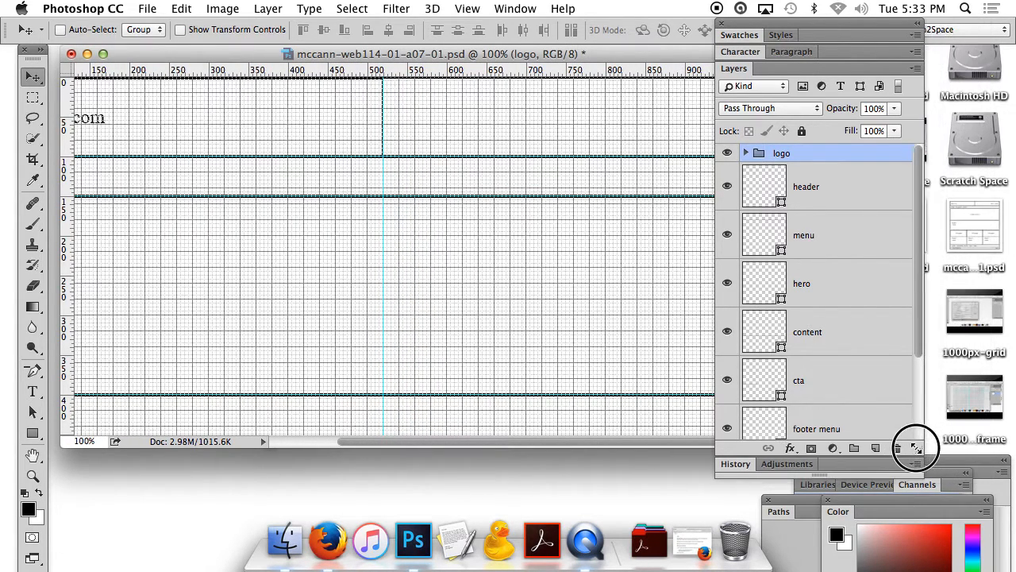
drag(778, 26, 842, 28)
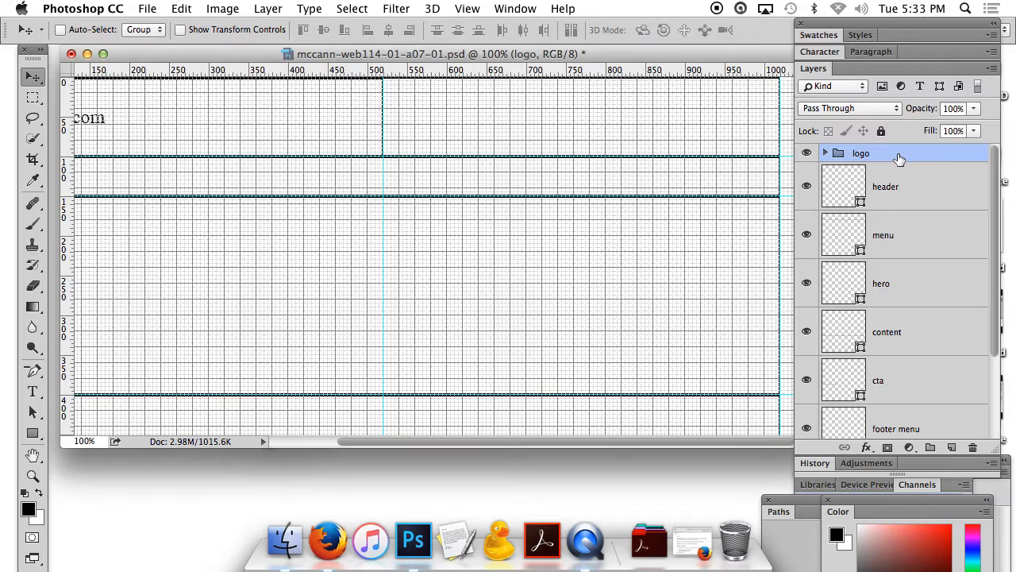
drag(907, 156, 953, 449)
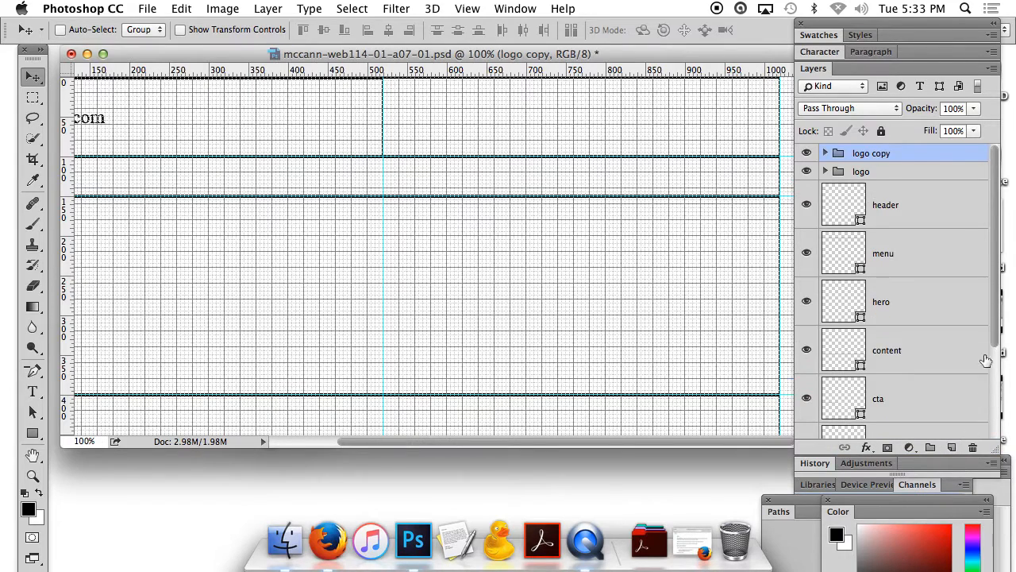
drag(902, 159, 902, 194)
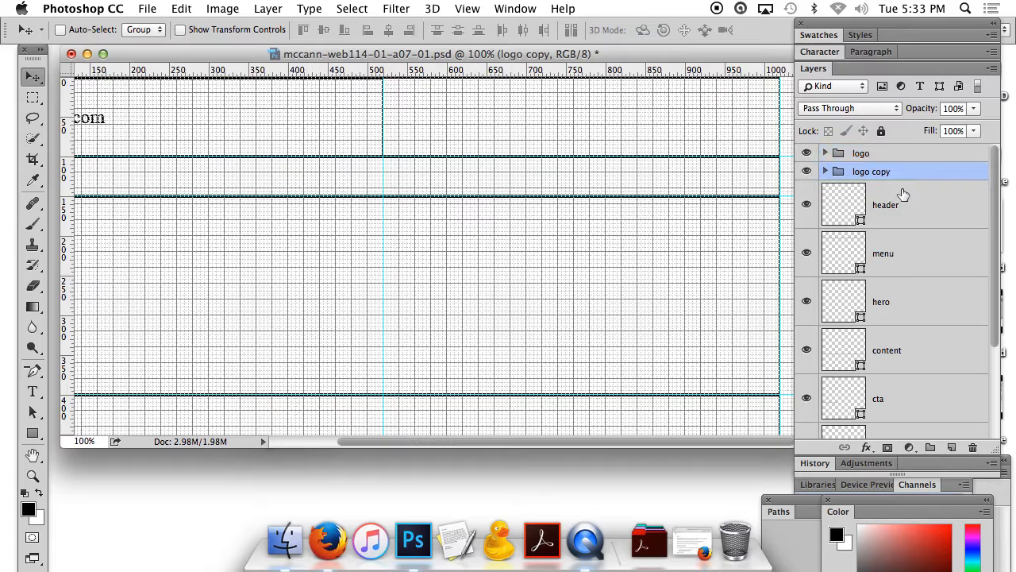
Rename the copied group "utility" and move its contents into the right half of the header, against the centre guide
double_click(883, 173)
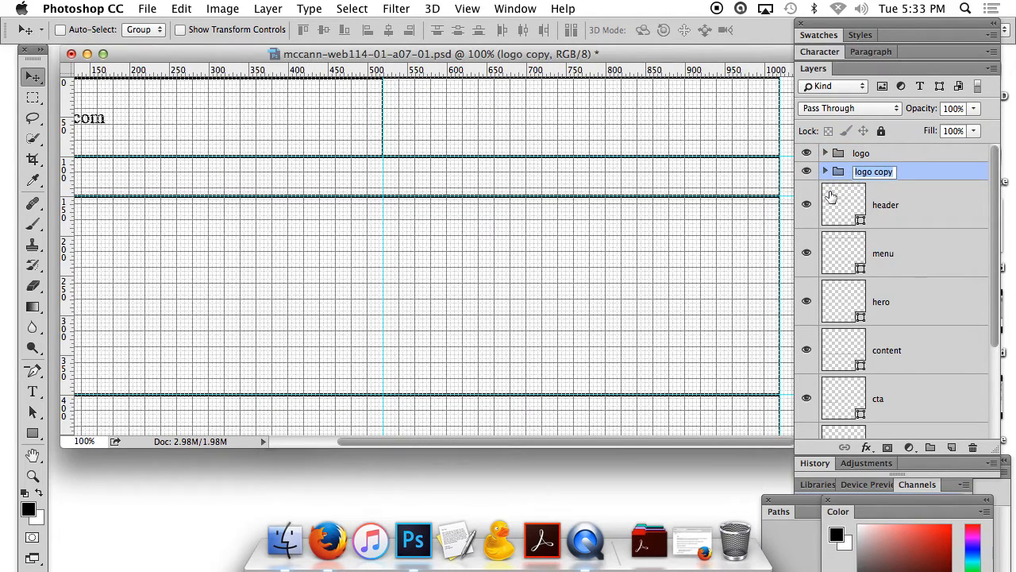
text(utility)
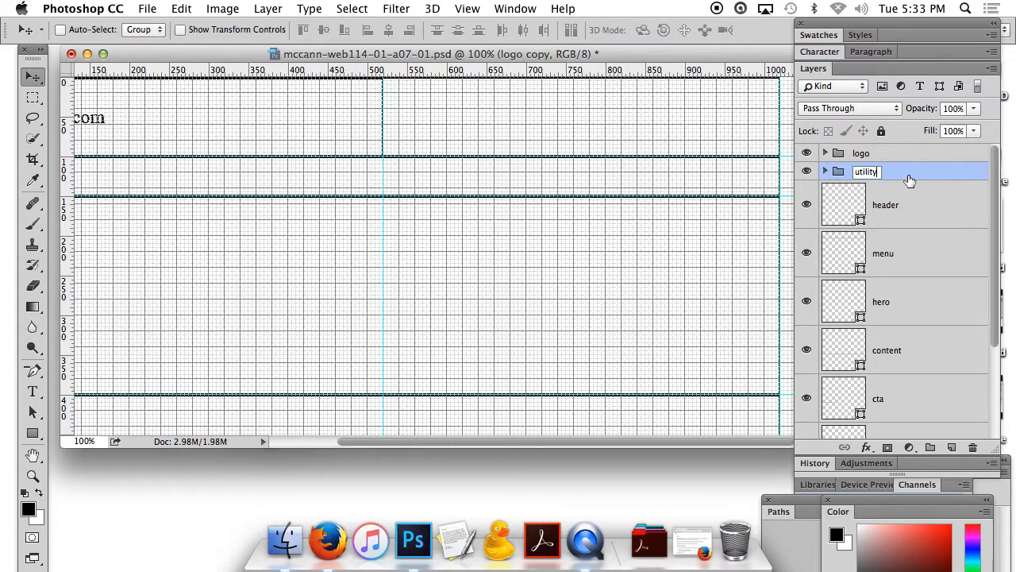
key(Return)
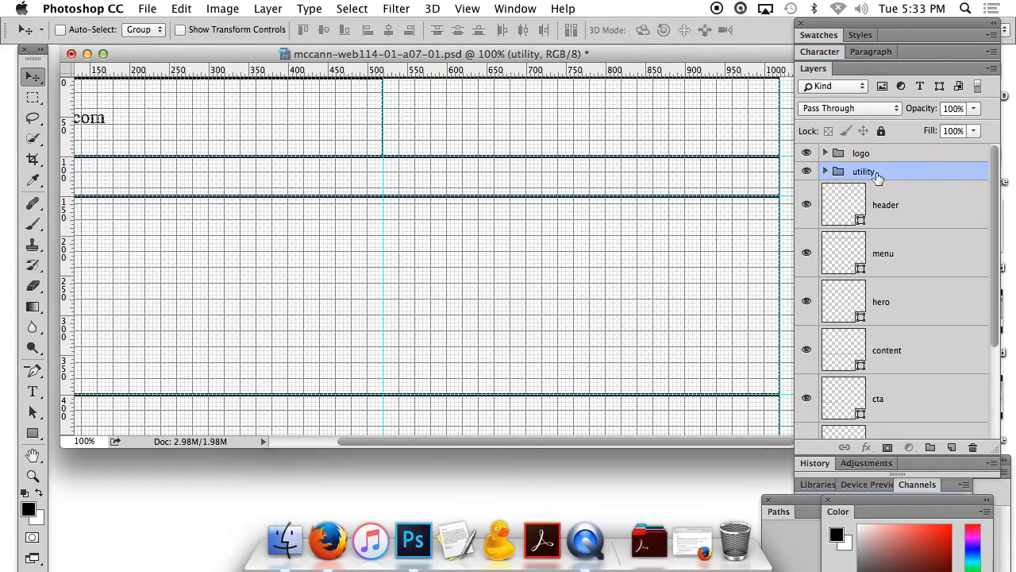
drag(109, 130, 430, 117)
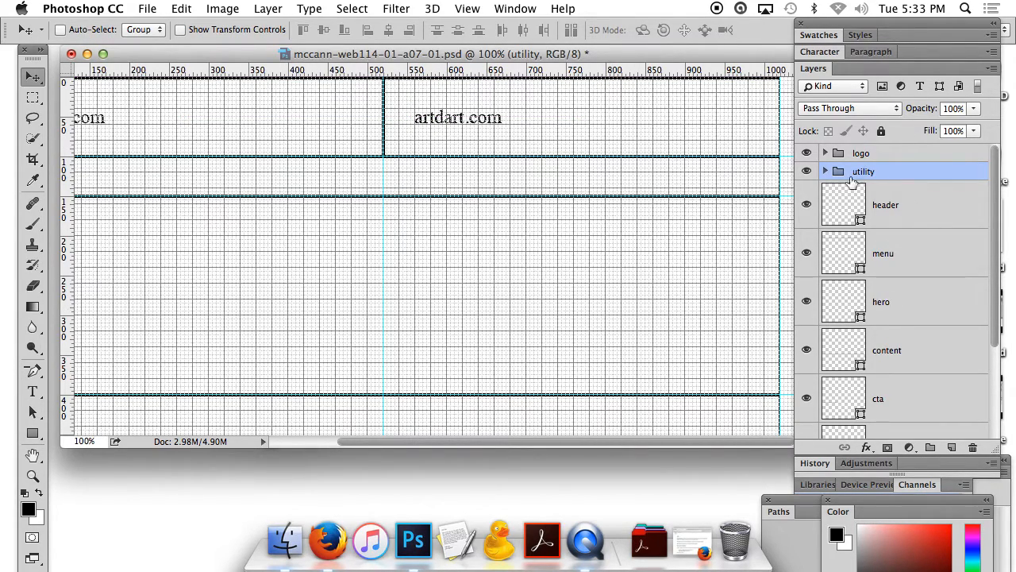
Right-align the utility group's artdart.com text and move it close to the header's right edge
click(826, 172)
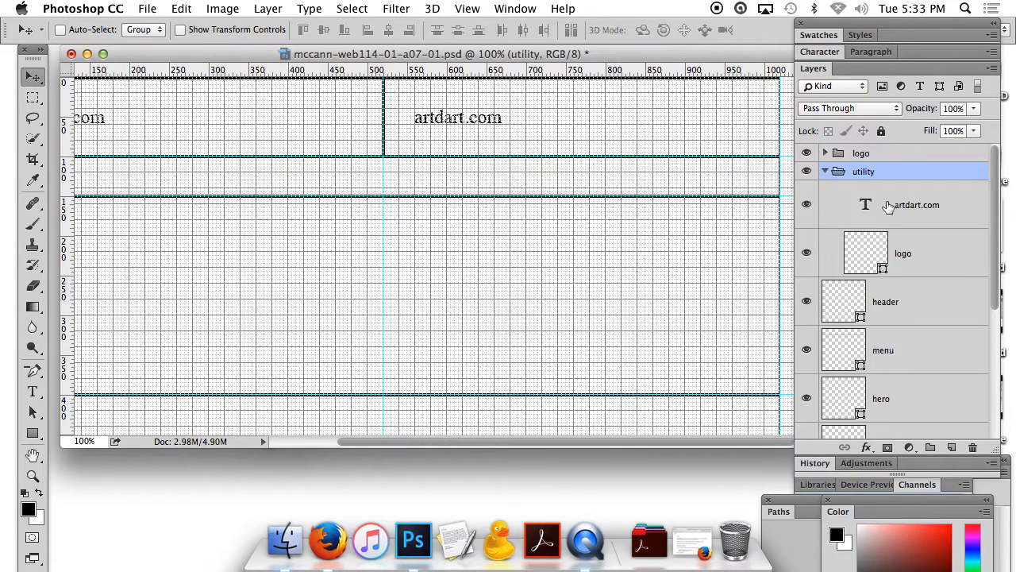
click(866, 208)
drag(726, 58, 643, 76)
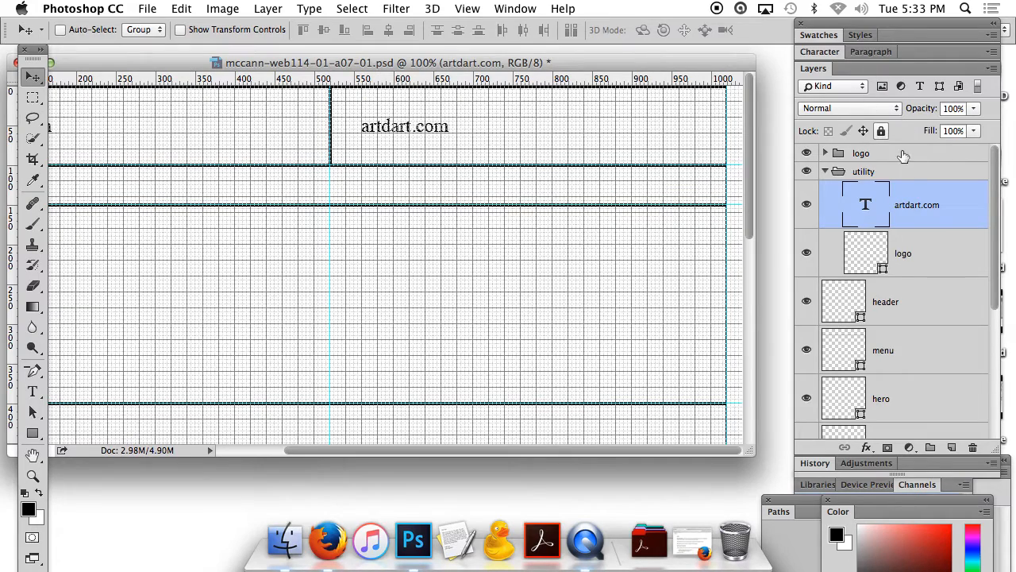
click(868, 52)
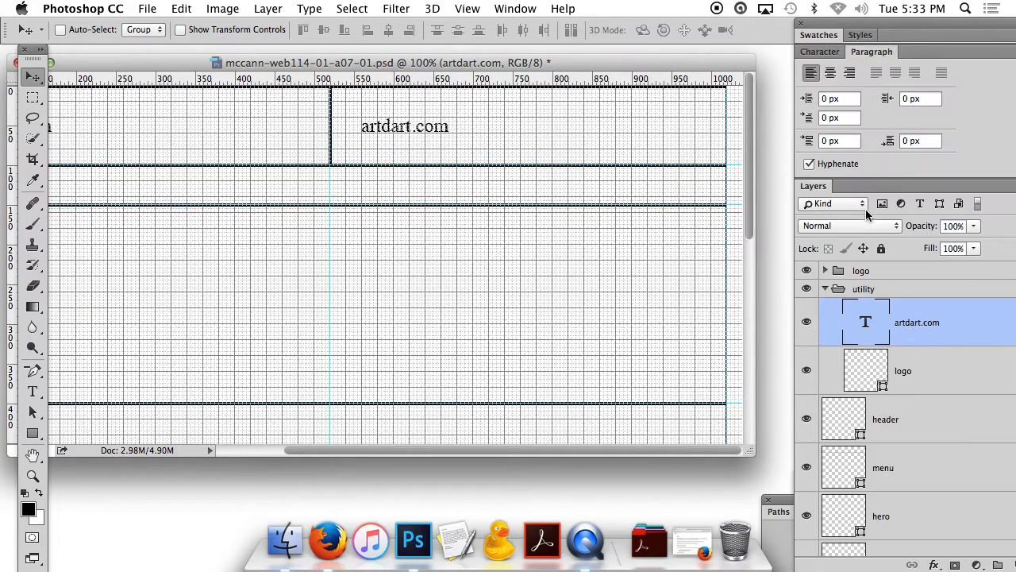
click(850, 72)
drag(357, 136, 708, 138)
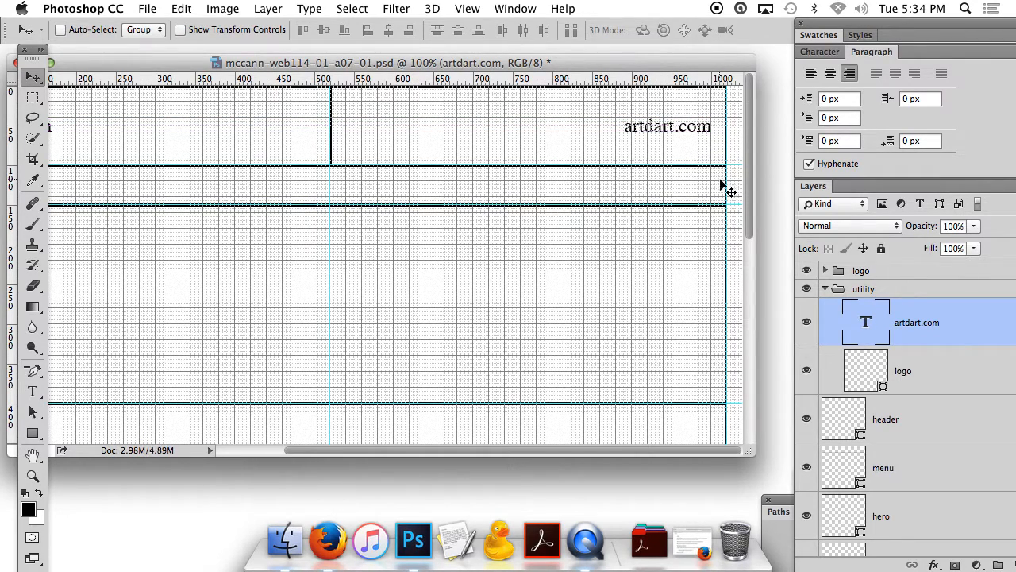
Replace the utility group's text with "about contact", leaving five spaces between the words
click(32, 390)
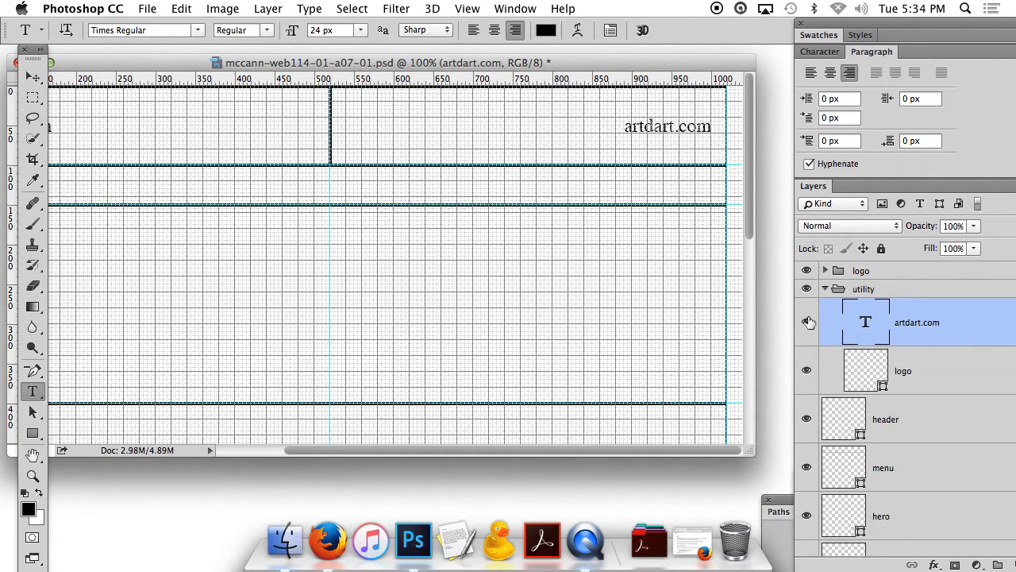
double_click(867, 324)
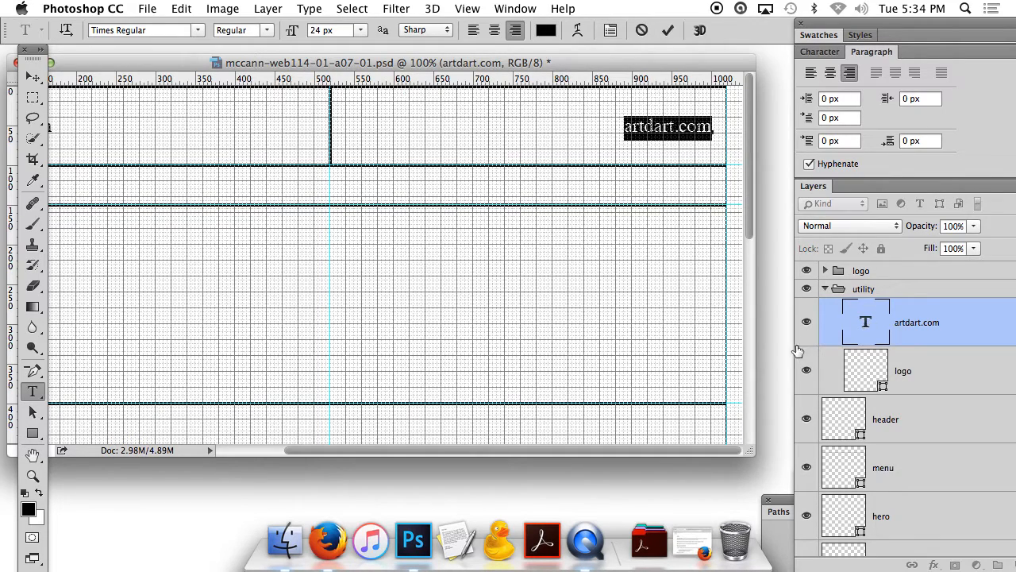
text(about)
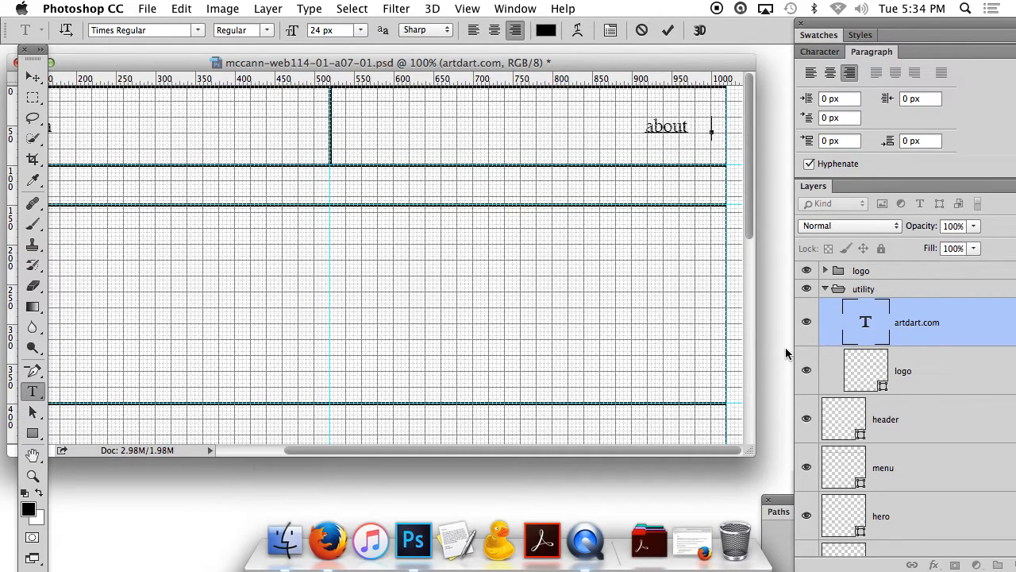
text(     contact)
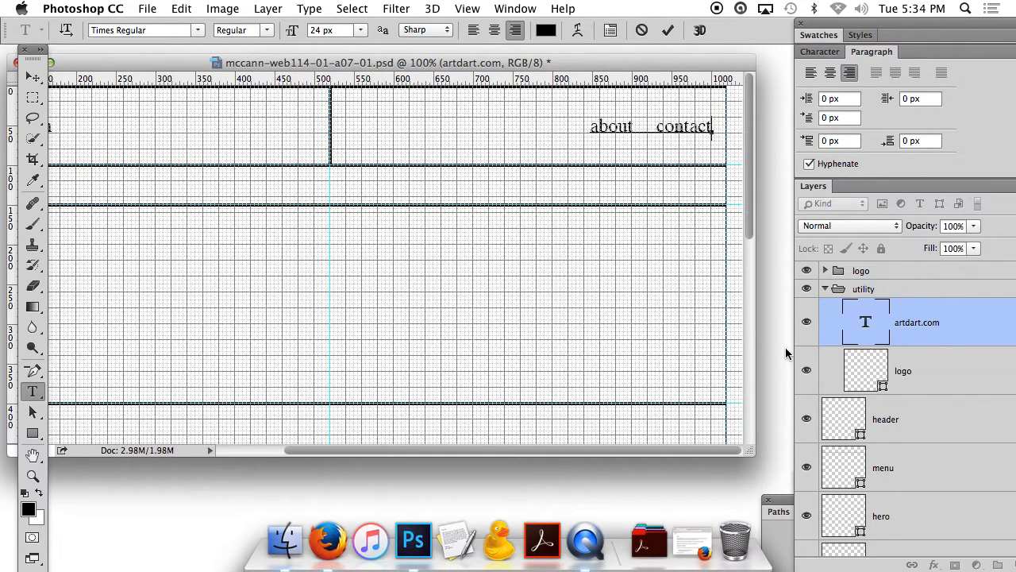
click(33, 77)
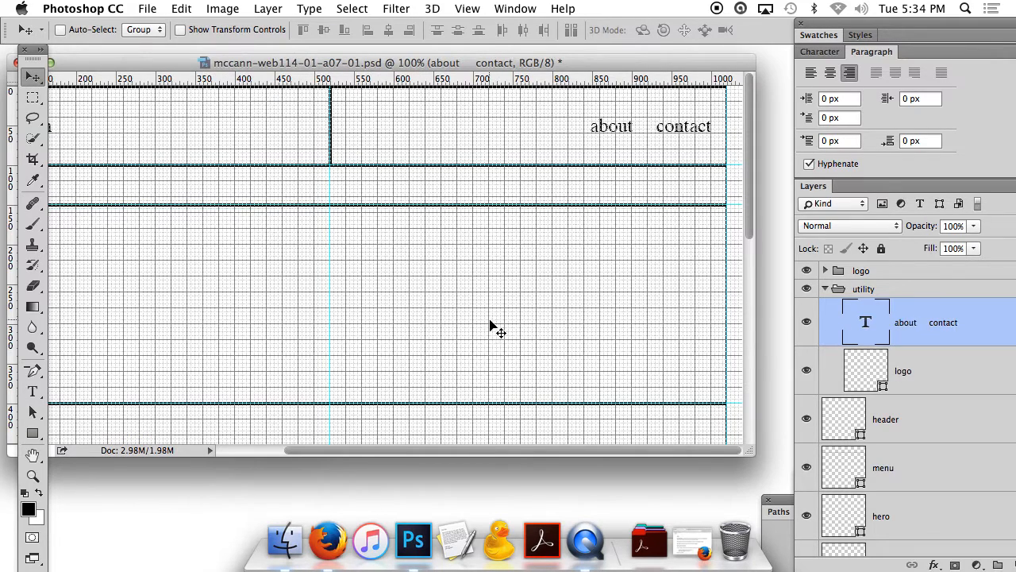
Enlarge the document window slightly, and collapse the paragraph settings and the utility group
drag(480, 451, 376, 468)
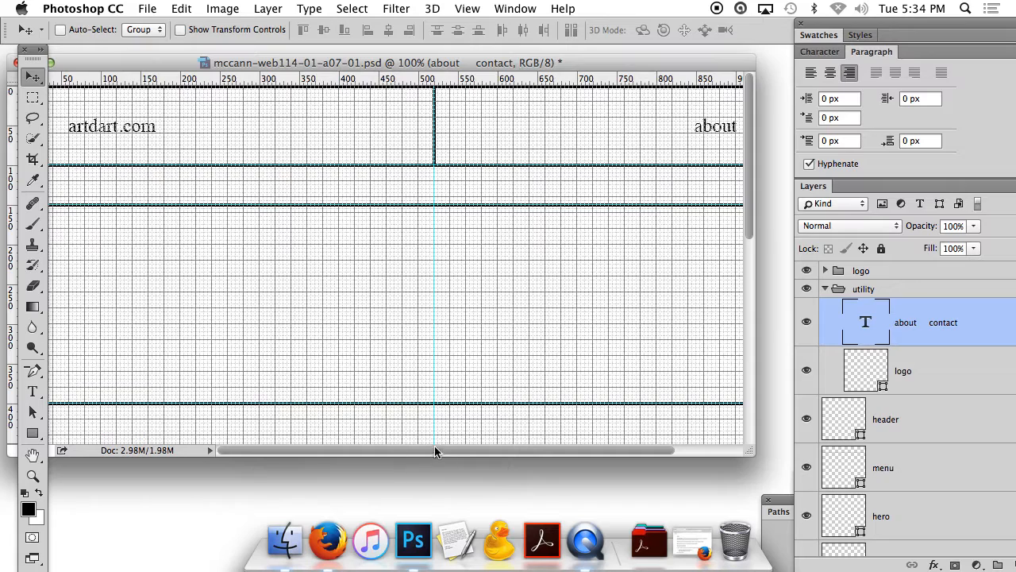
scroll(449, 450, right, 3)
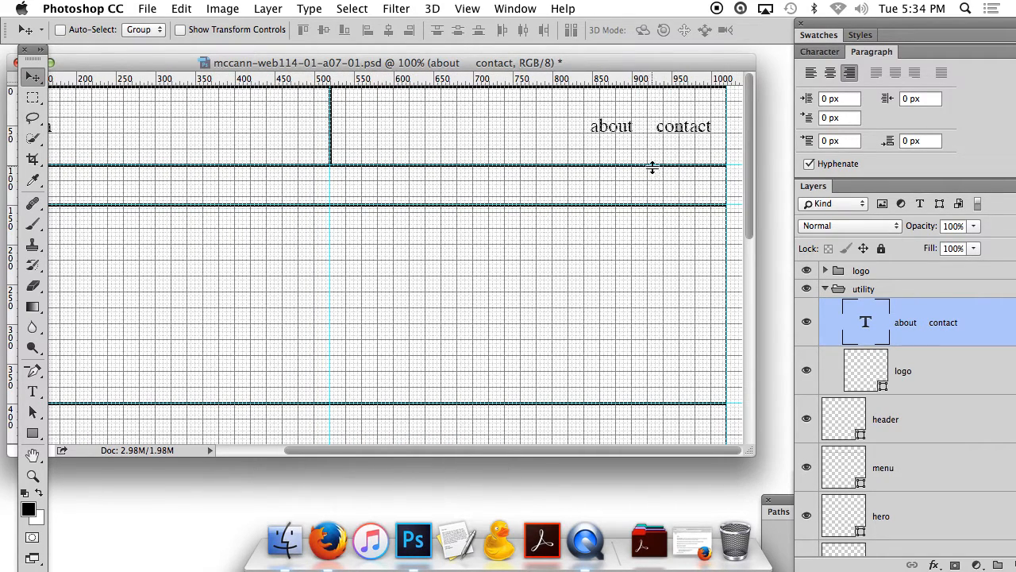
drag(597, 454, 508, 450)
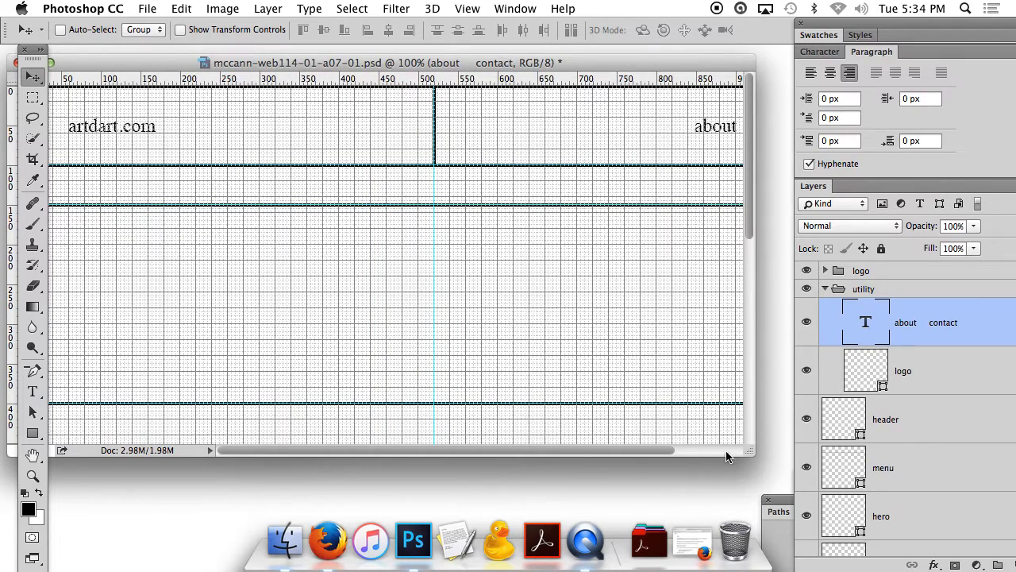
drag(747, 452, 763, 463)
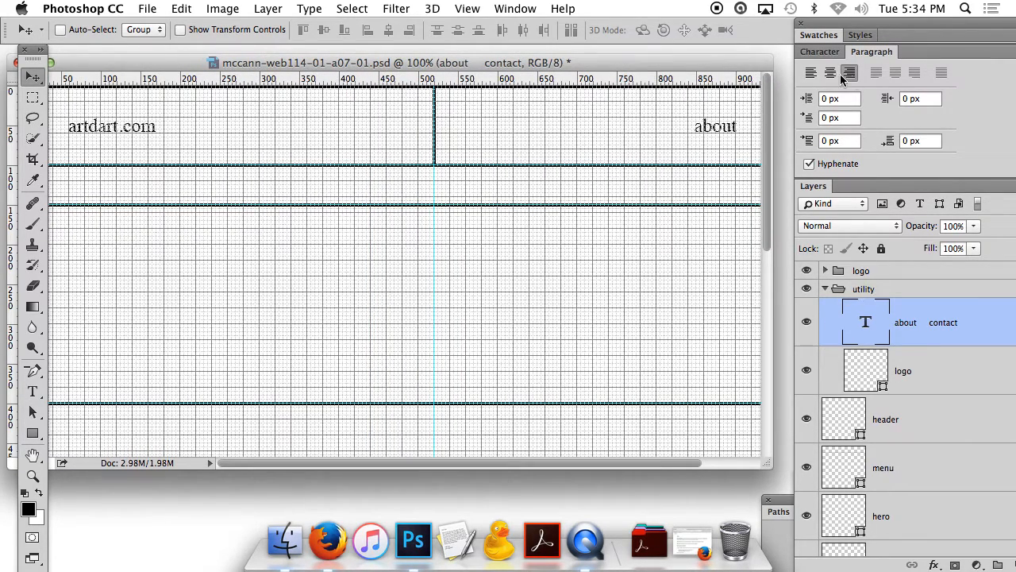
double_click(866, 53)
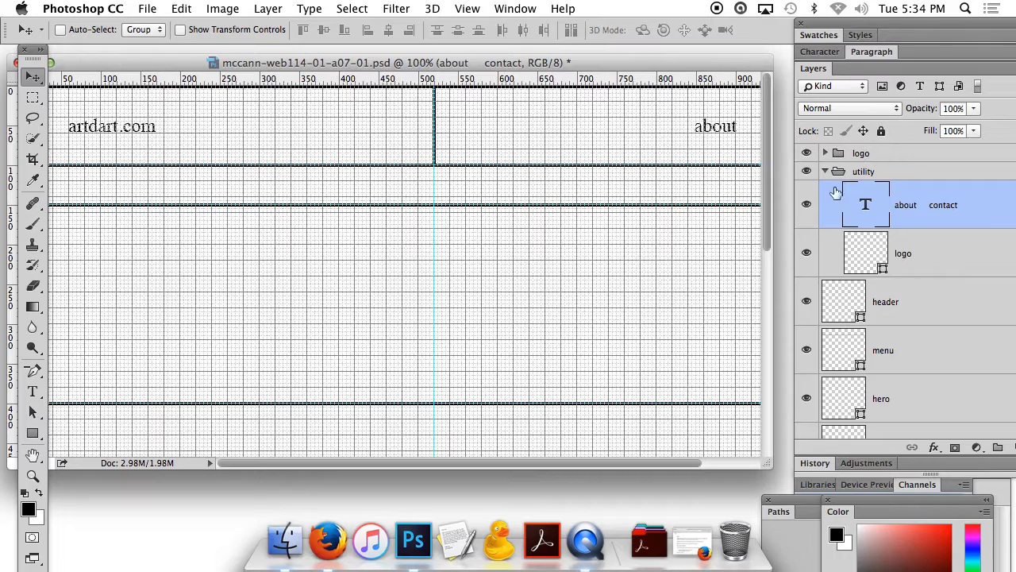
click(827, 172)
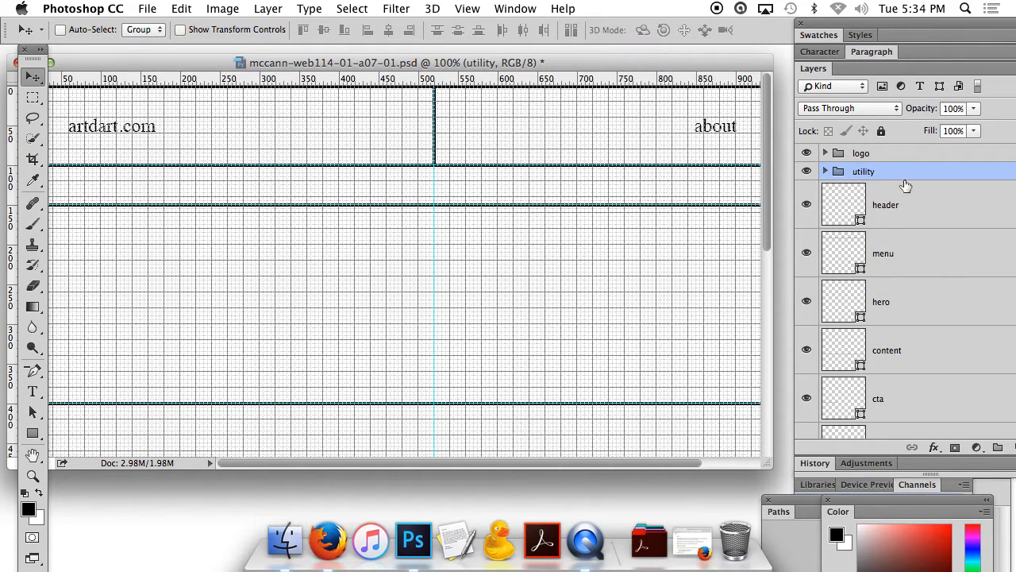
Group the logo and utility groups together with the header layer, and name the new group "header"
click(891, 210)
shift+click(884, 174)
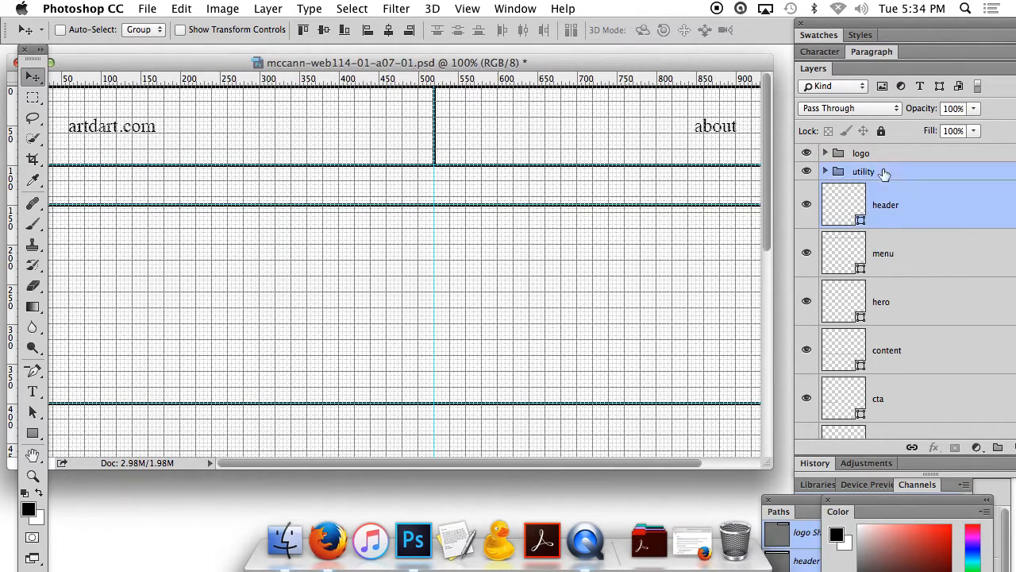
shift+click(889, 154)
drag(887, 24, 807, 18)
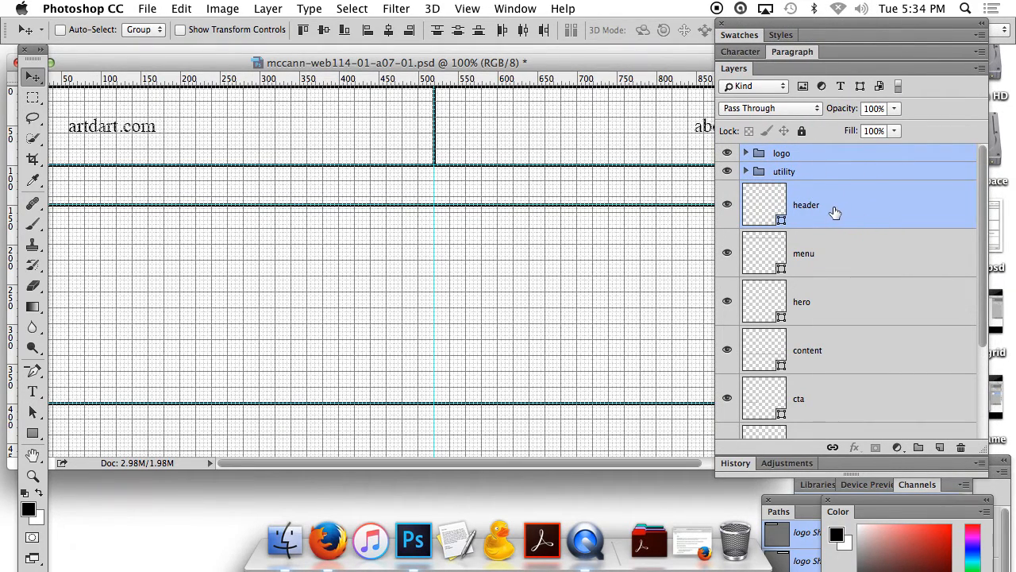
drag(855, 210, 919, 448)
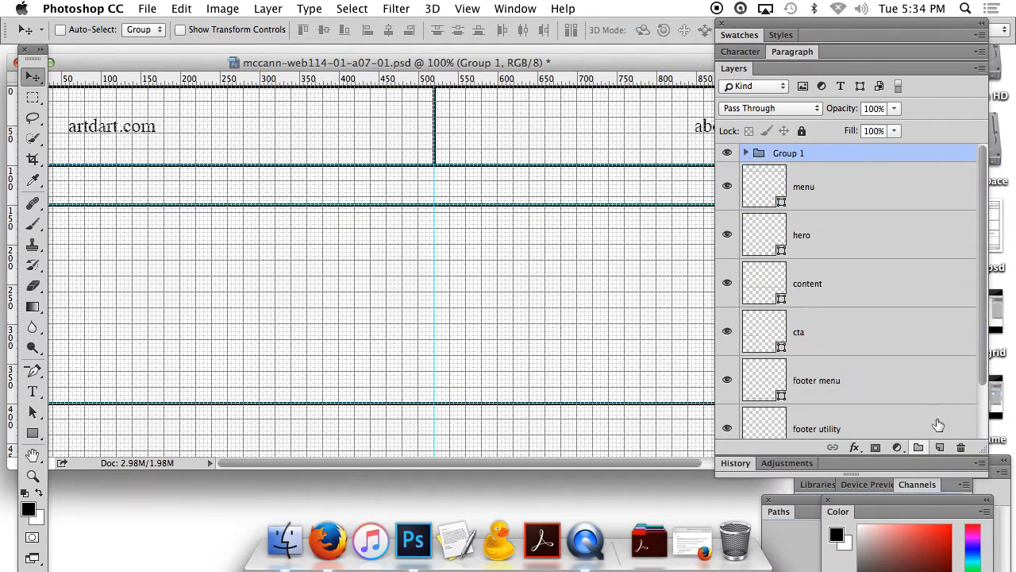
double_click(790, 154)
text(header)
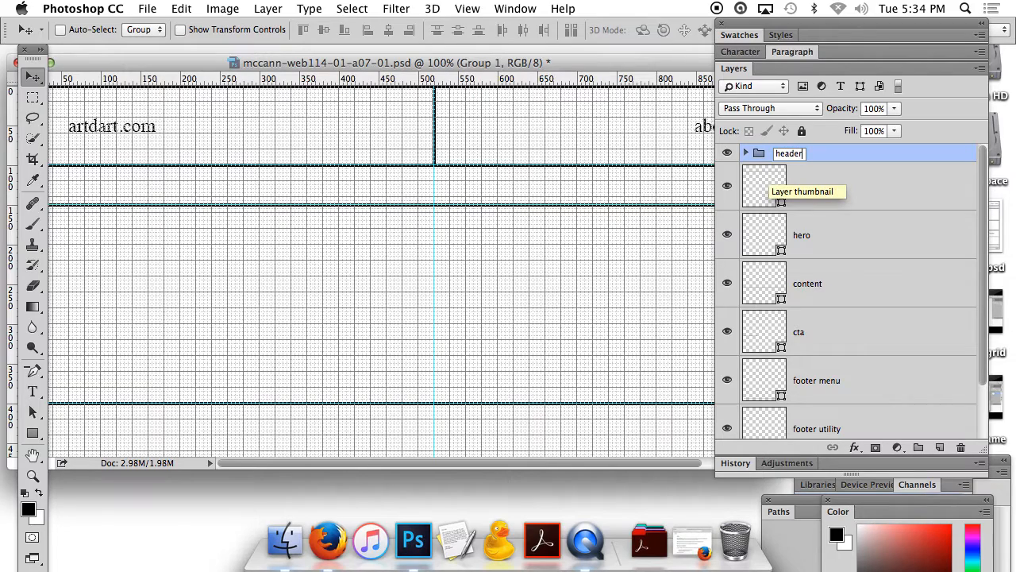
click(767, 170)
Hide the guides and grid, and toggle the header group's visibility to check what it contains
click(728, 153)
click(728, 153)
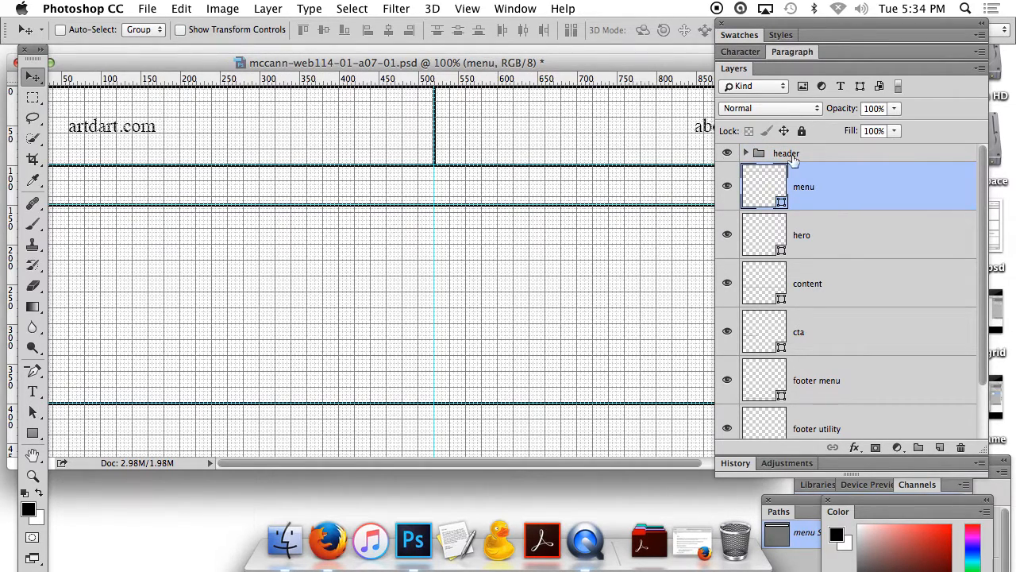
key(super+;)
key(super+')
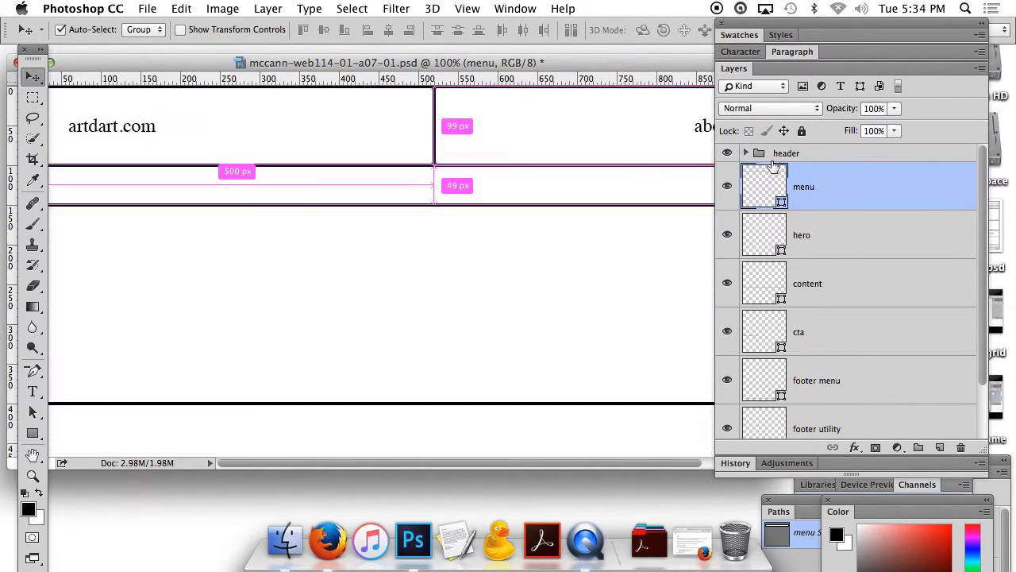
click(728, 153)
click(729, 153)
Examine the layers nested in the header group and its logo and utility subgroups, then collapse the header group
drag(746, 30, 769, 37)
click(767, 159)
click(791, 197)
click(791, 197)
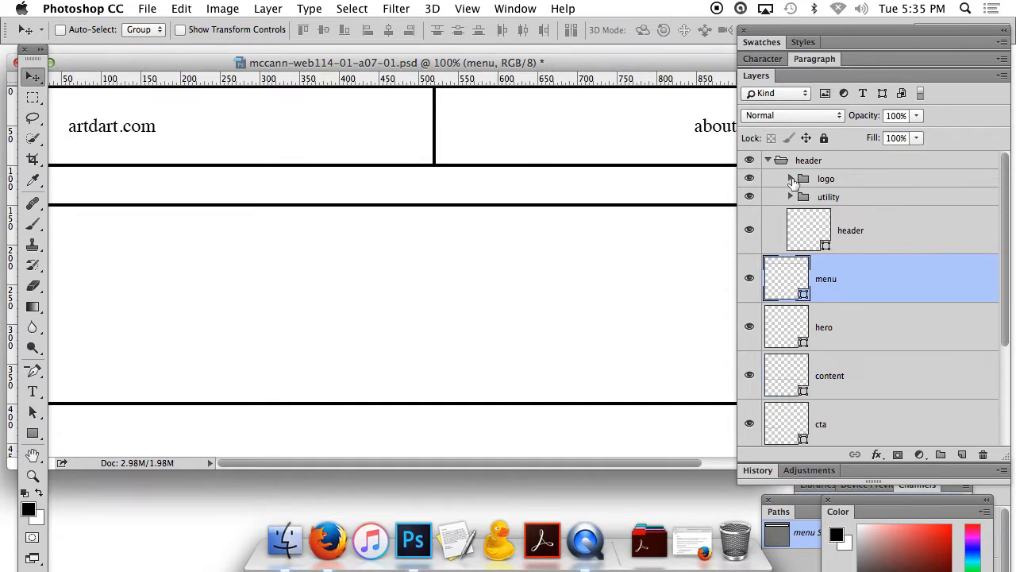
click(790, 179)
click(790, 294)
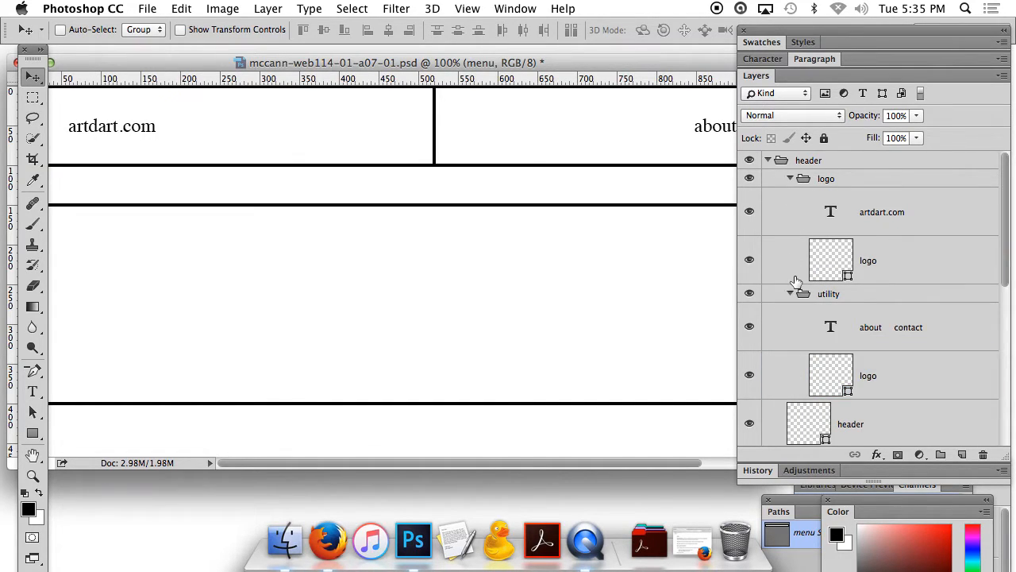
click(767, 161)
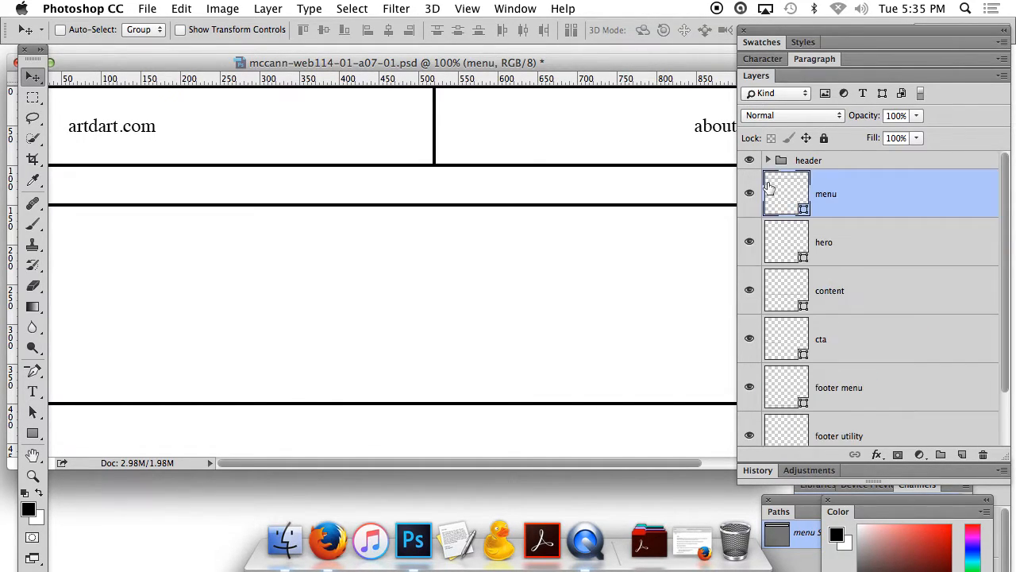
Move the document window so the page's left edge is in view, and show the guides and grid again
drag(359, 463, 330, 462)
drag(204, 62, 253, 66)
key(super+semicolon)
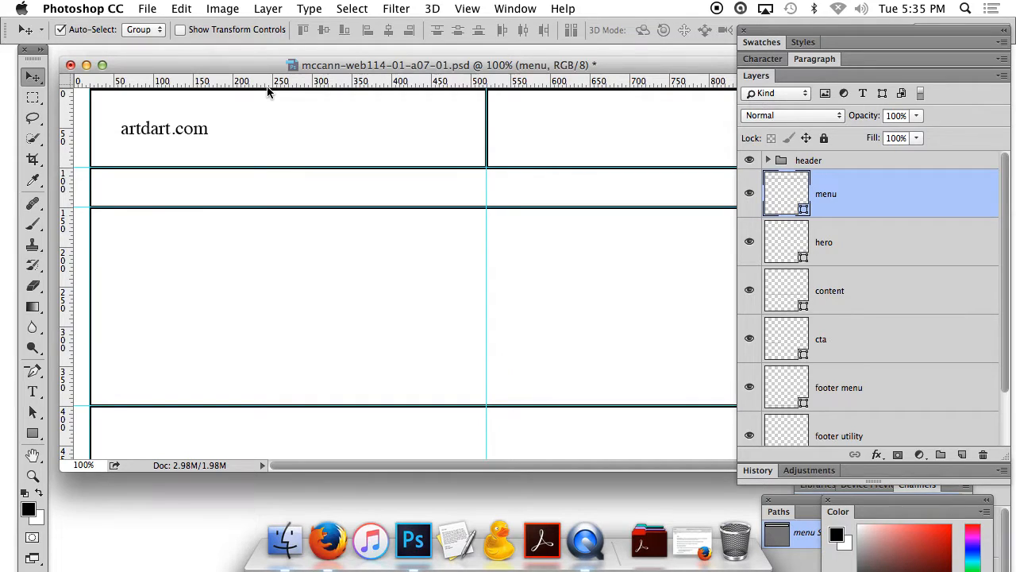
key(super+apostrophe)
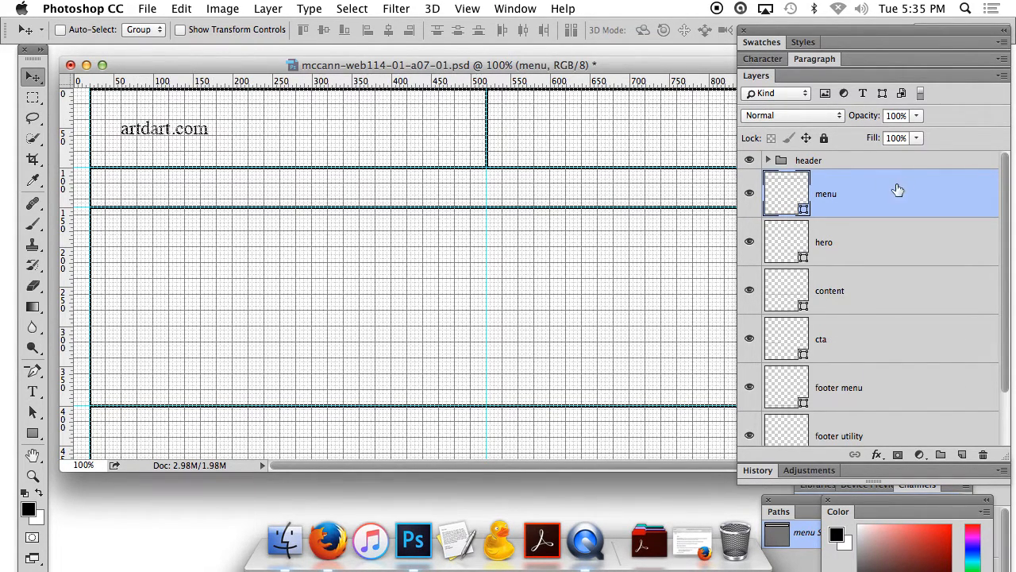
Duplicate the artdart.com text layer and move the copy out of the header group, directly above the menu layer
click(768, 160)
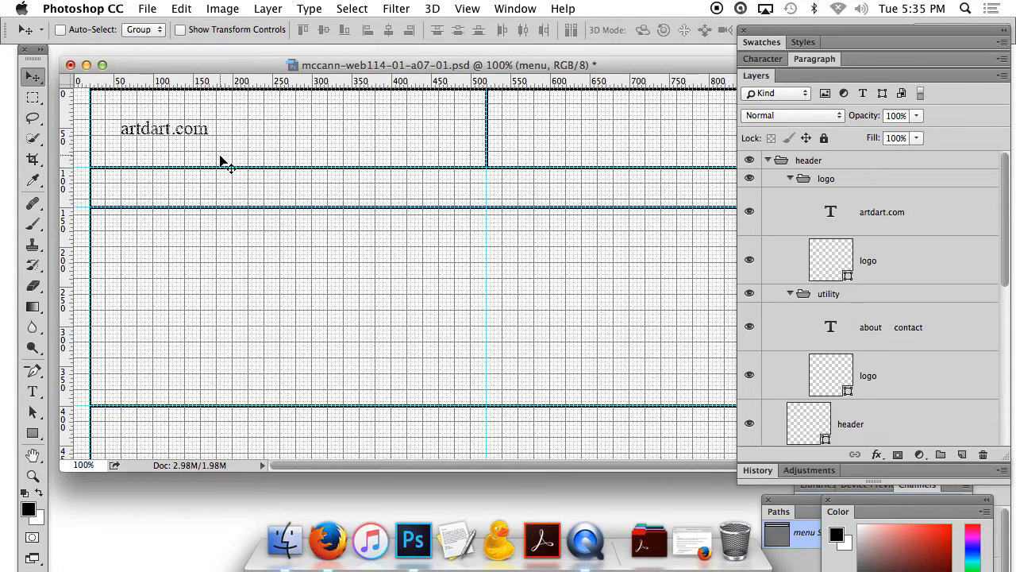
drag(879, 220, 962, 455)
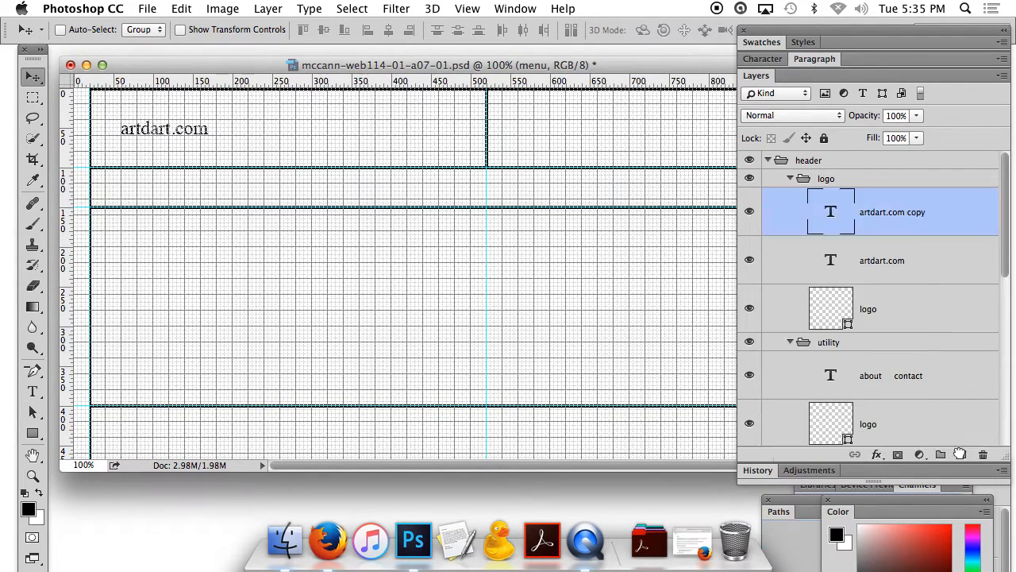
drag(879, 199, 869, 155)
click(770, 209)
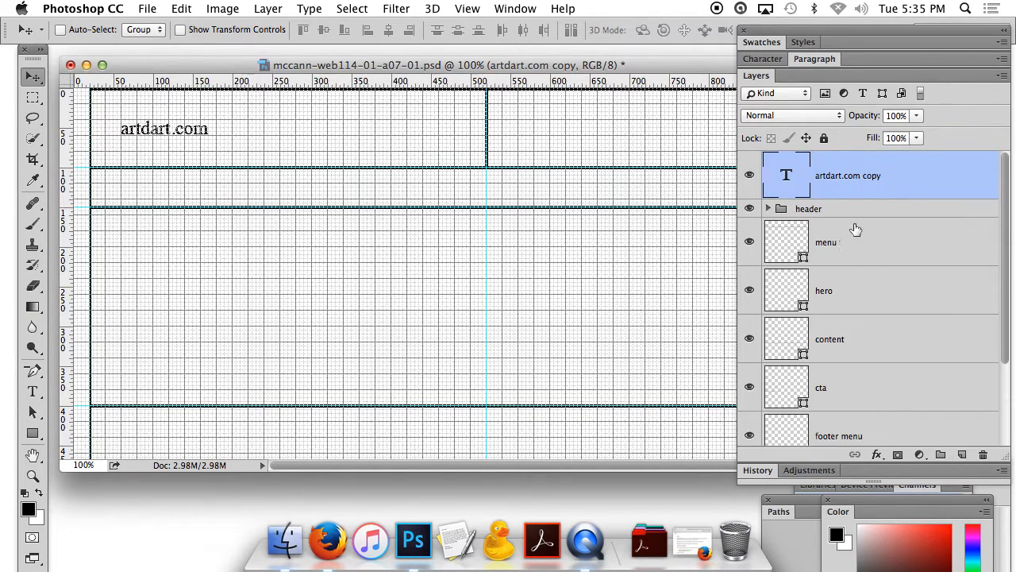
drag(856, 190, 876, 215)
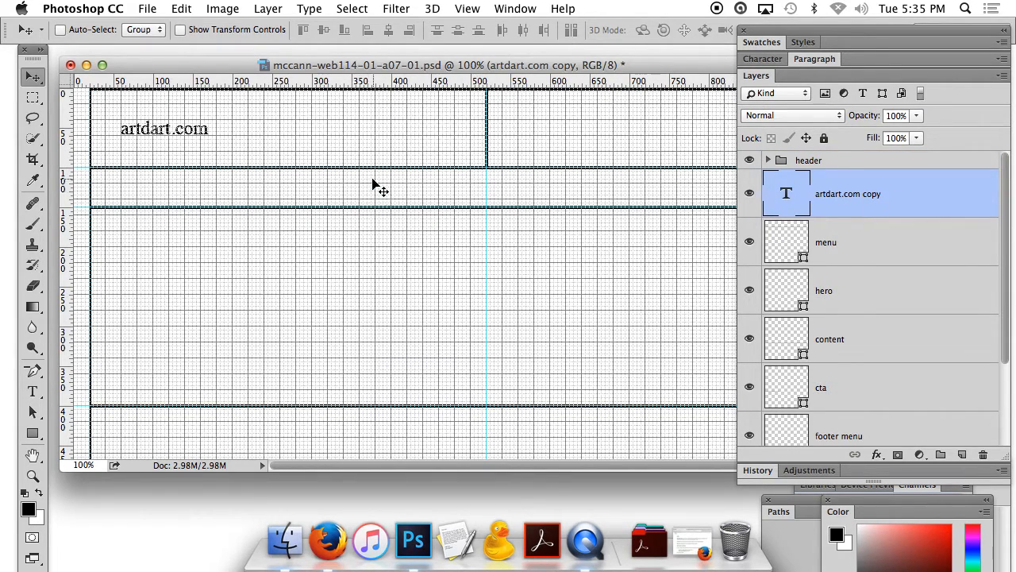
Move the copied text straight down 75 px into the menu bar and replace it with the widely spaced words "design", "management" and "signage"
drag(176, 134, 177, 193)
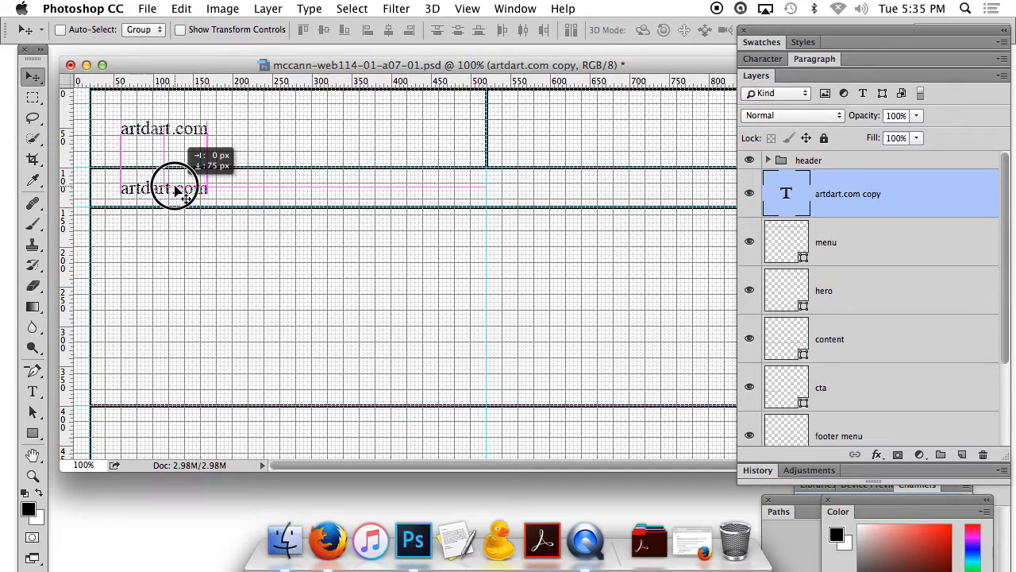
drag(177, 190, 177, 190)
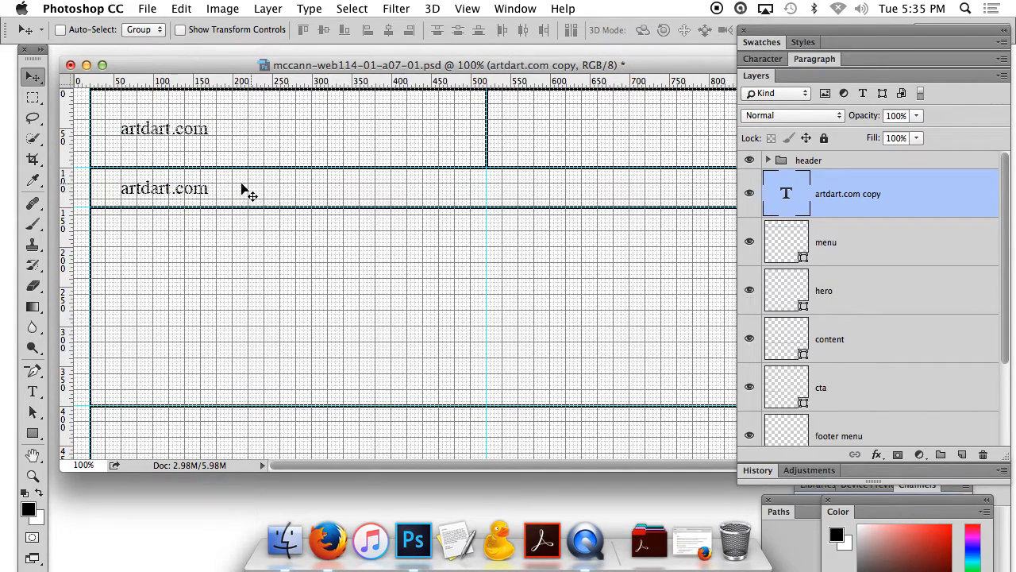
double_click(788, 193)
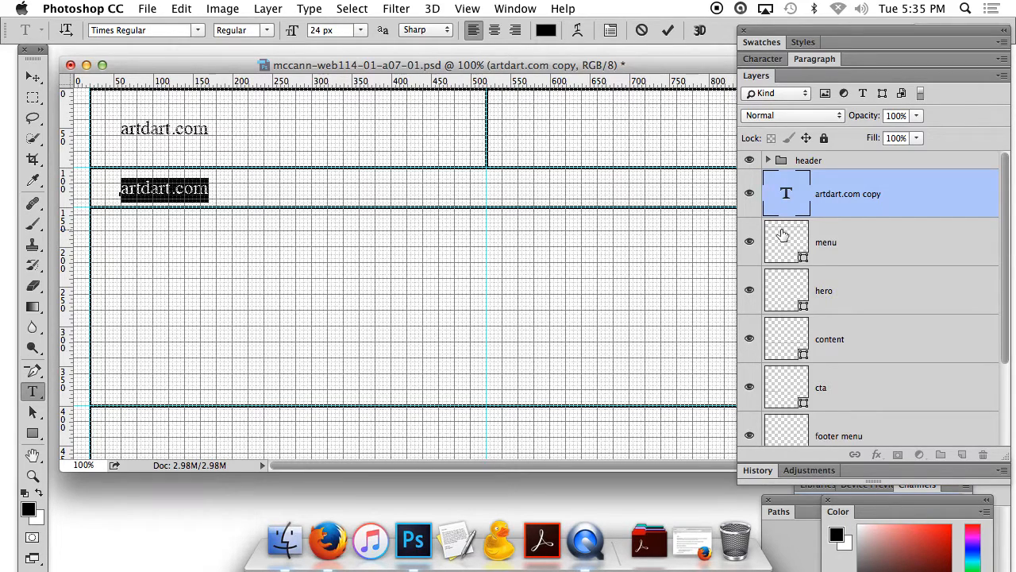
text(design)
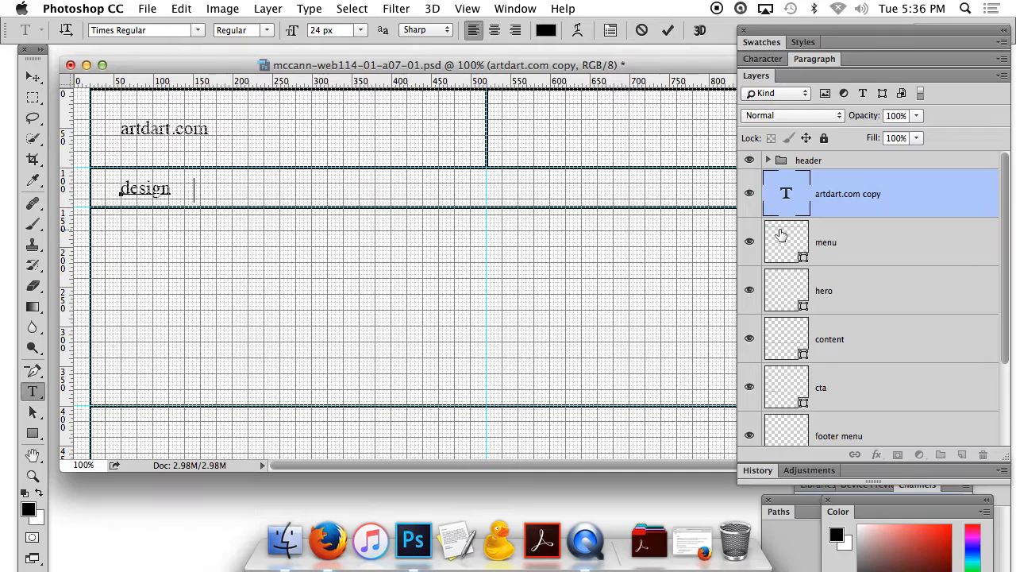
text(management)
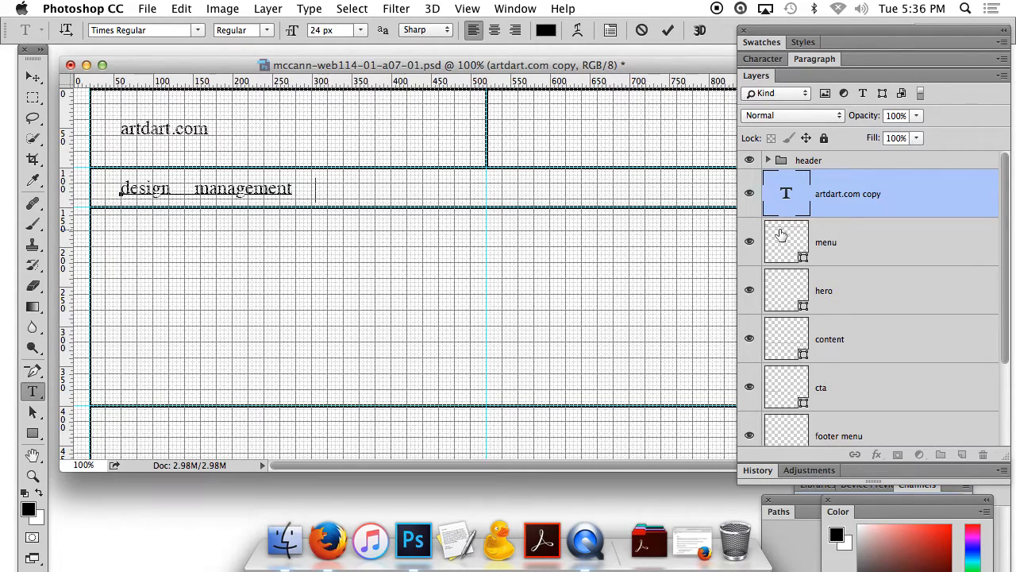
text(ignage)
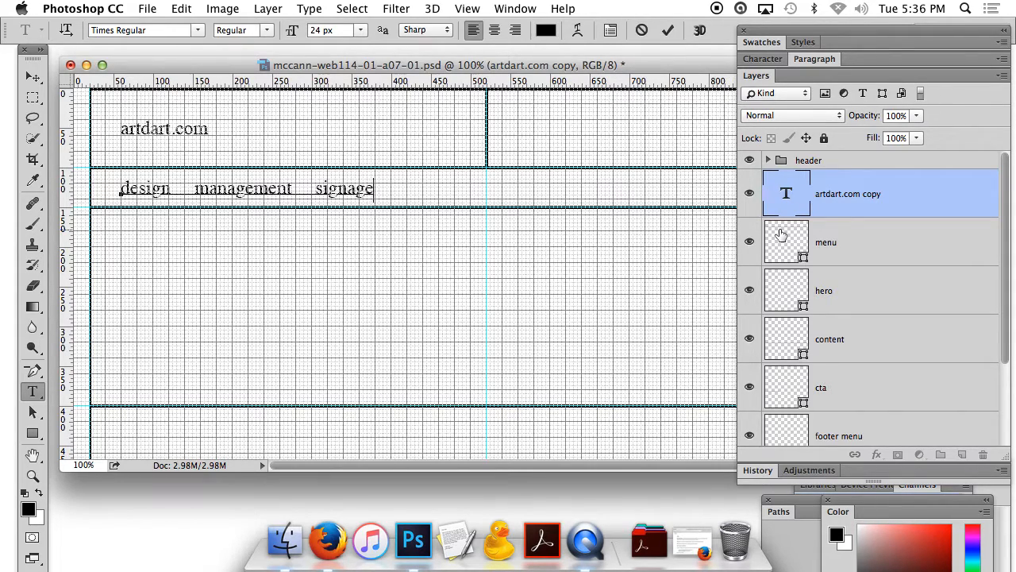
click(33, 77)
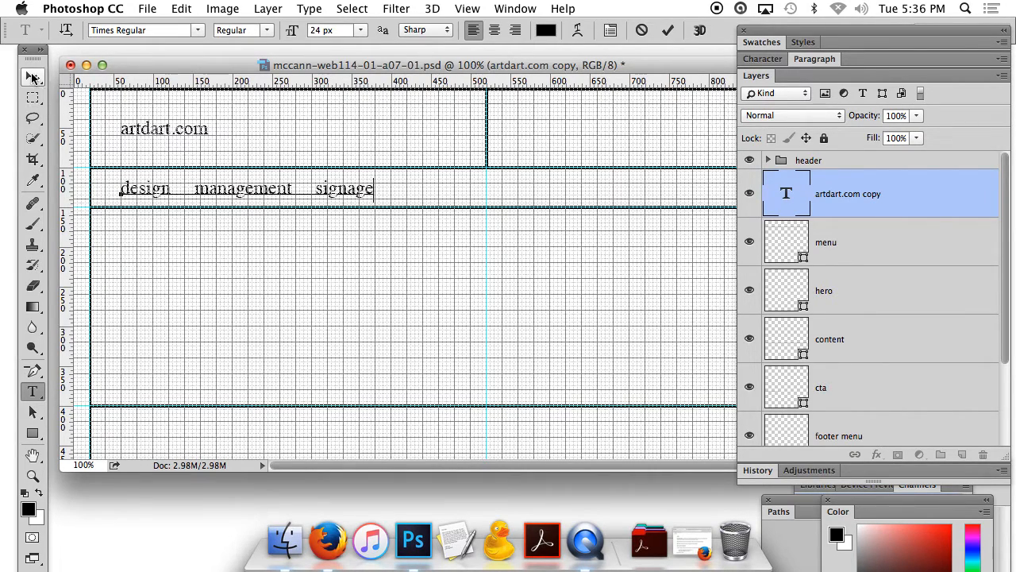
drag(421, 465, 399, 467)
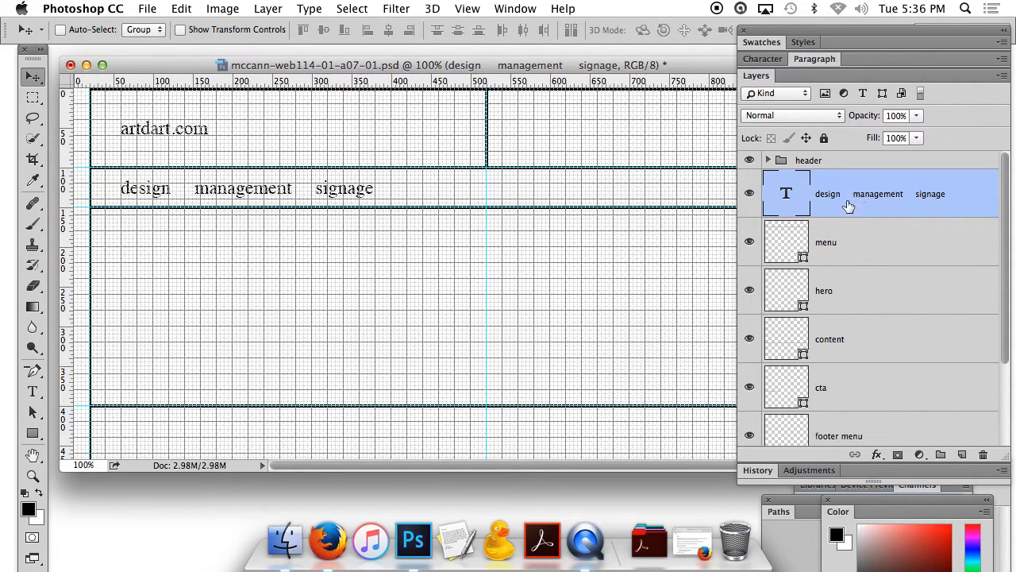
Group the design, management, signage text layer with the menu layer, and name the group "main nav"
shift+click(881, 252)
drag(865, 246, 942, 456)
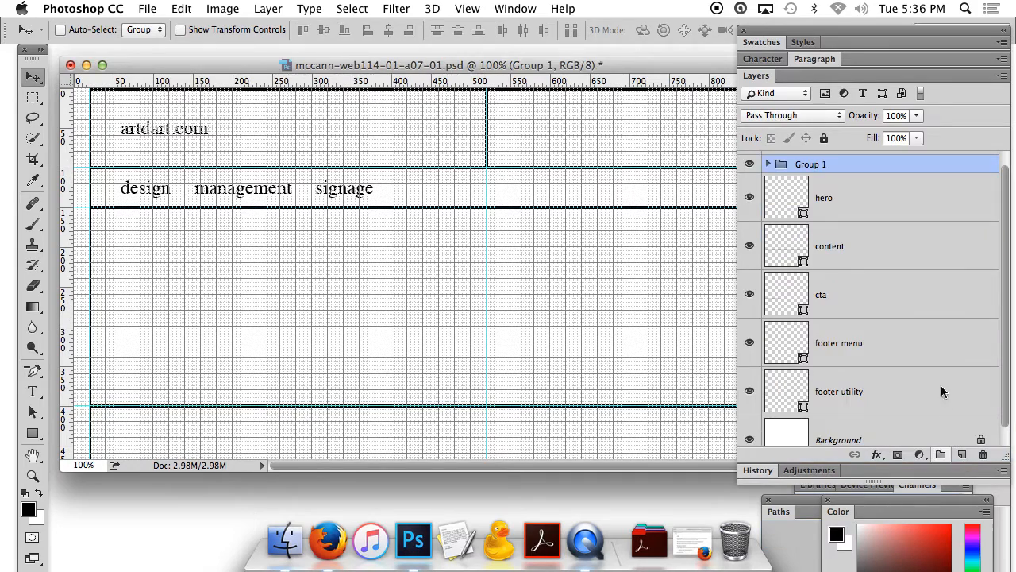
double_click(822, 178)
text(me)
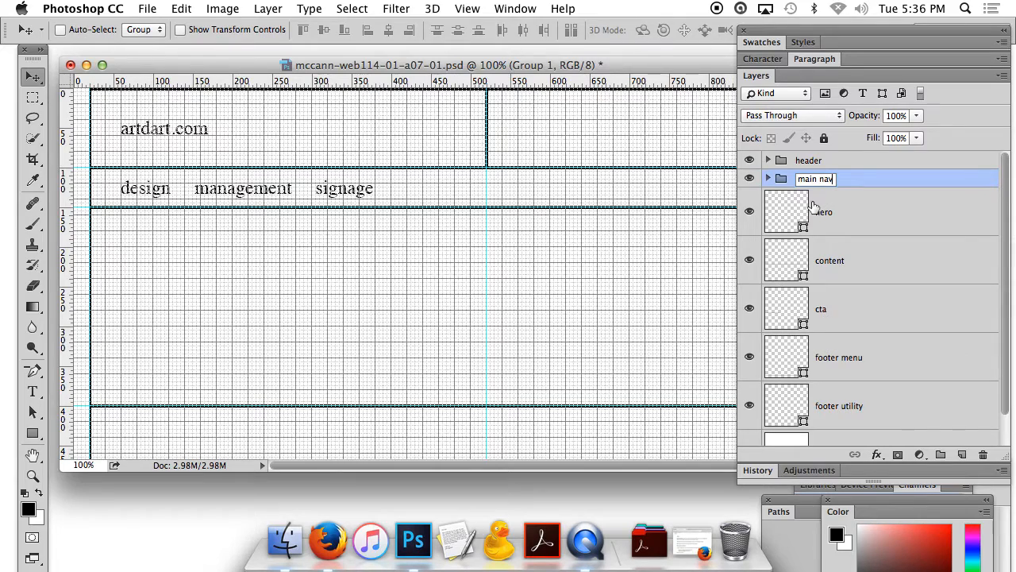
click(847, 183)
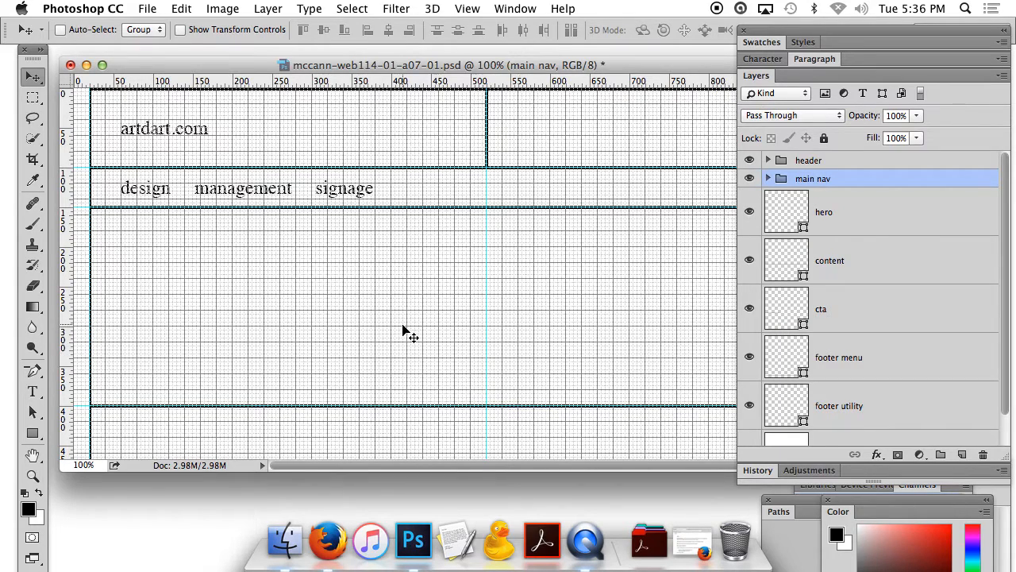
Add the text "<graphic carousel>" on a new layer above the main nav group and centre it on the guide in the hero area
scroll(618, 327, right, 1)
scroll(617, 332, down, 1)
click(894, 212)
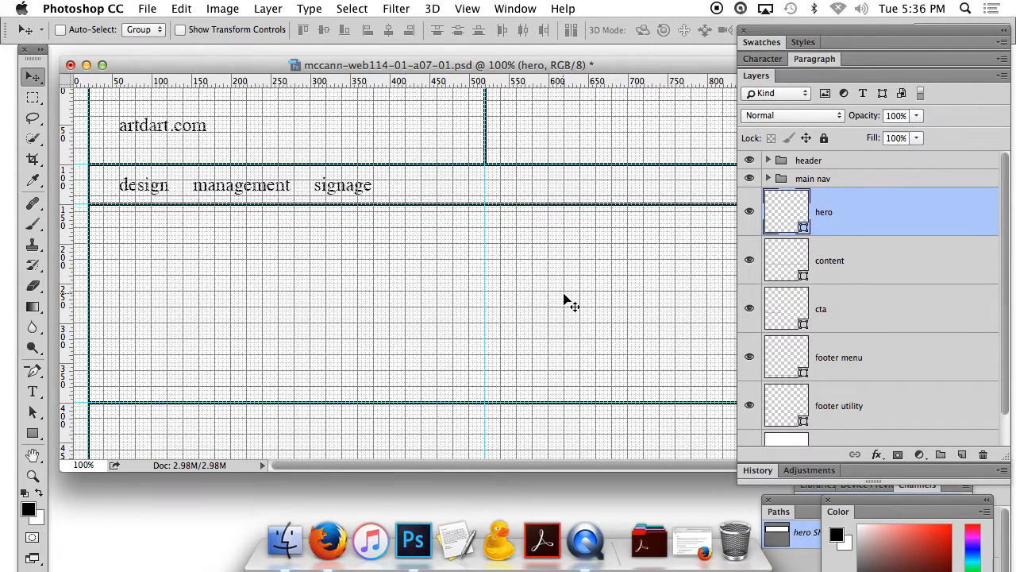
click(33, 391)
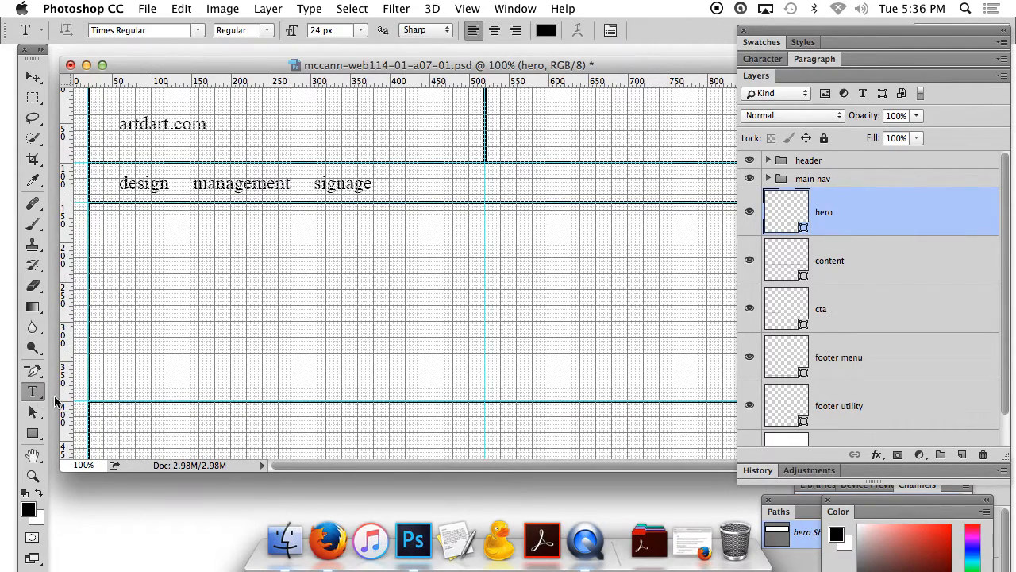
click(838, 179)
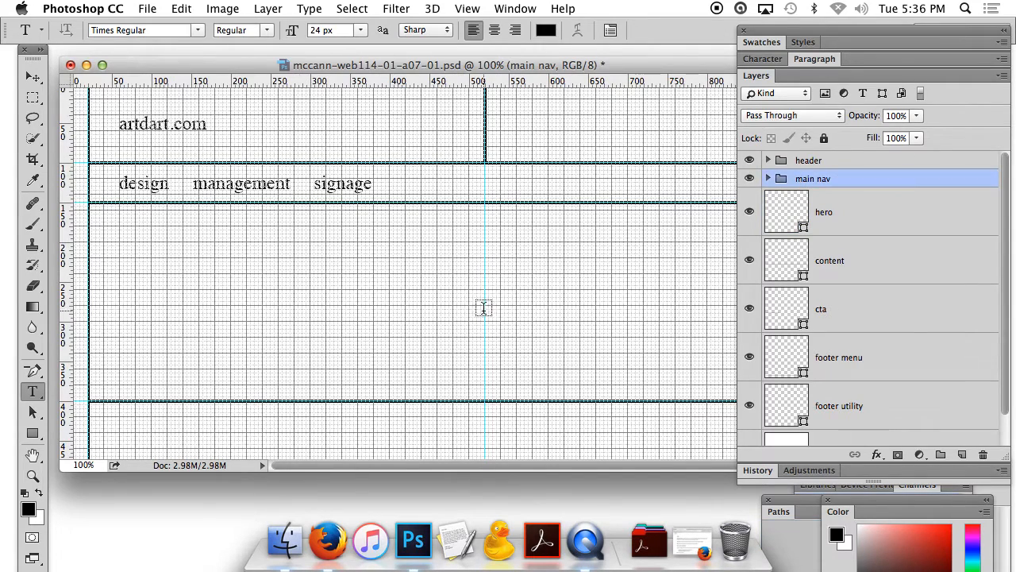
click(486, 292)
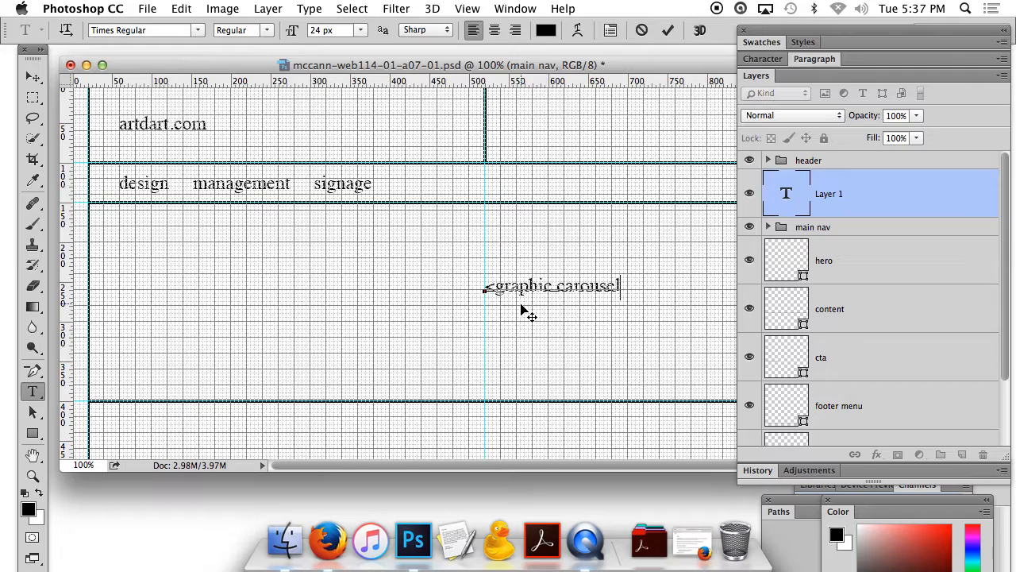
text(>)
click(32, 79)
drag(529, 289, 486, 291)
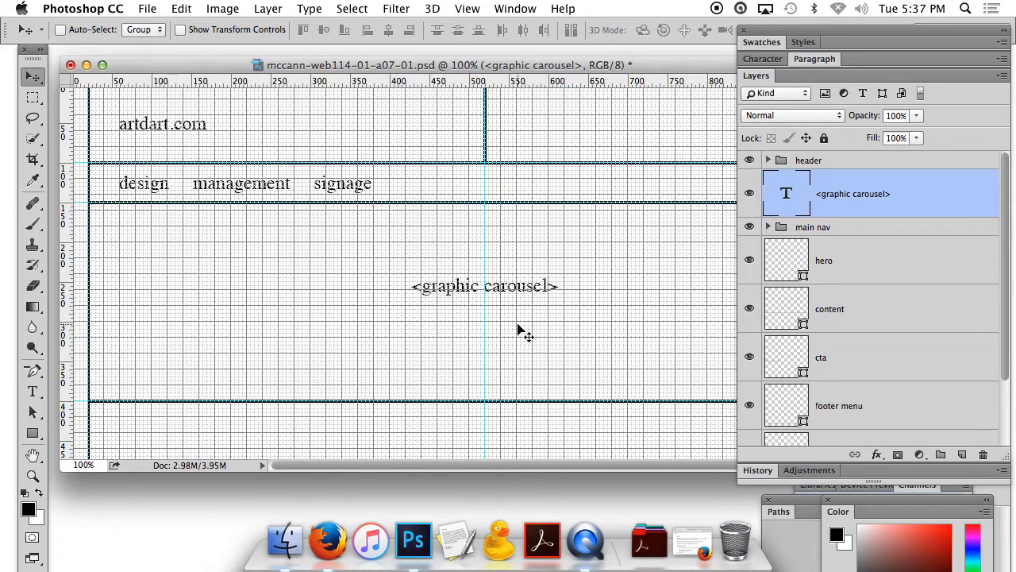
Check the spelling across all layers and add "signage" to the dictionary
click(181, 9)
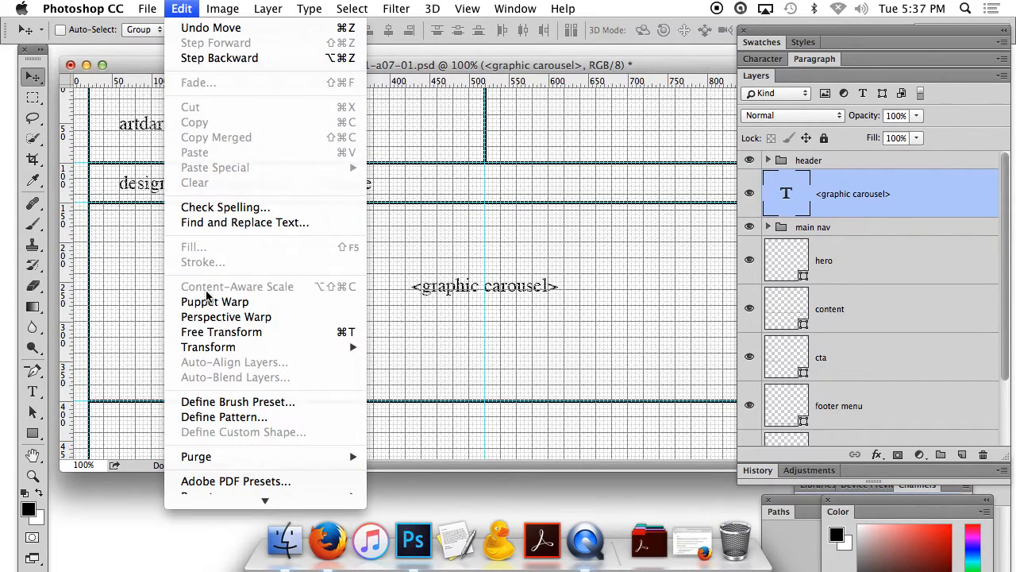
click(228, 206)
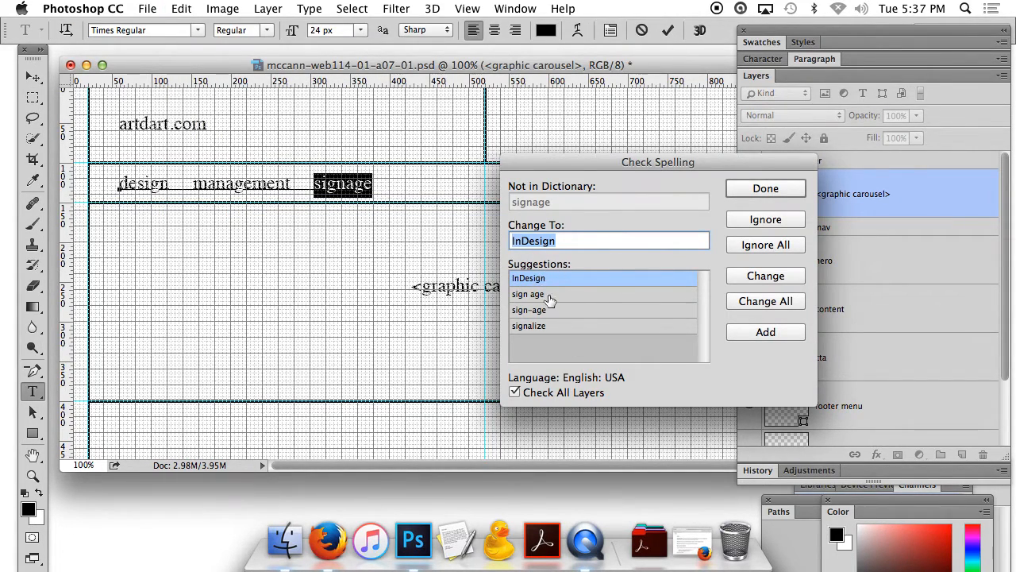
click(765, 333)
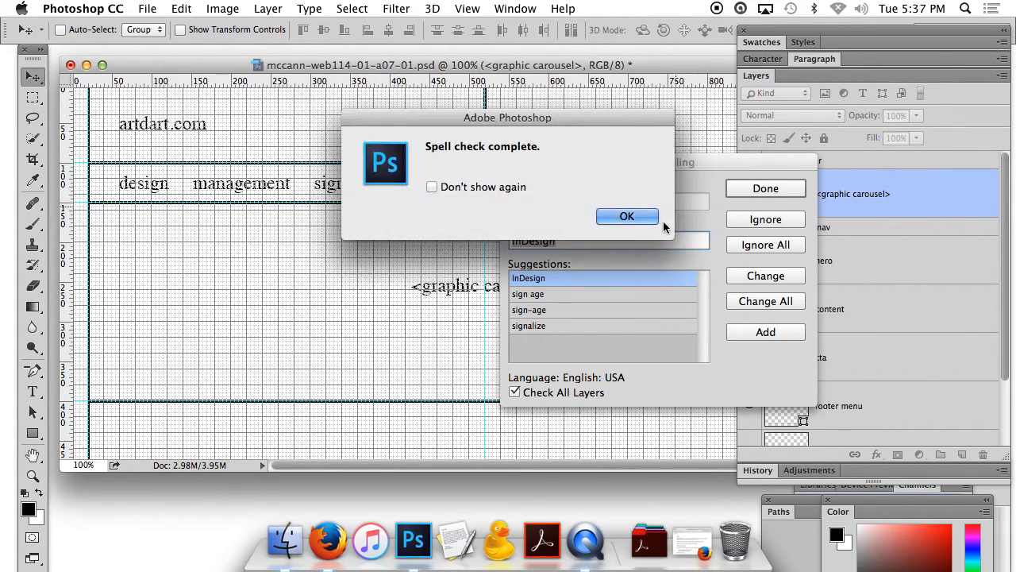
click(661, 219)
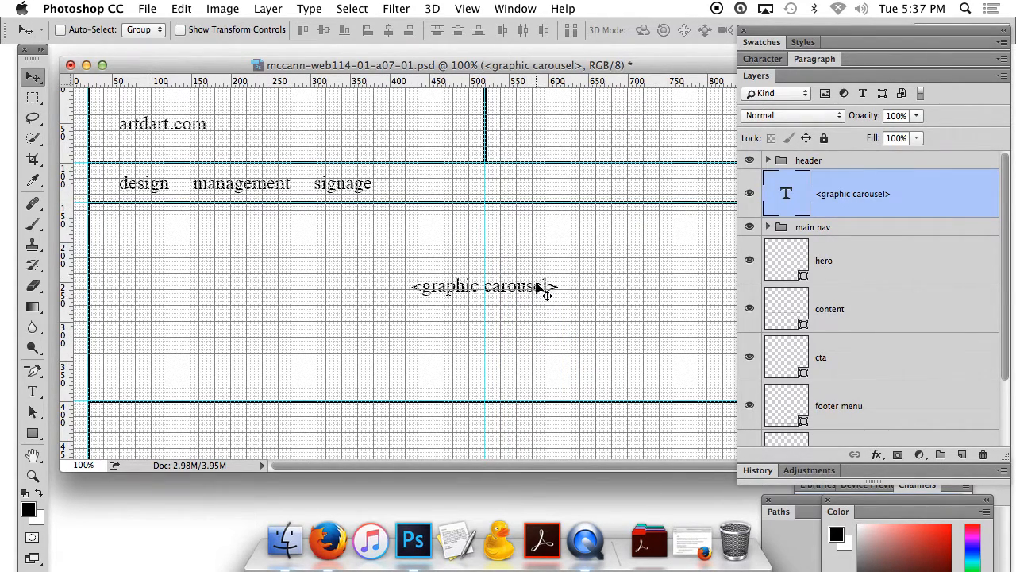
Centre the "<graphic carousel>" text within the hero area and bring its layer to the front
drag(530, 290, 528, 304)
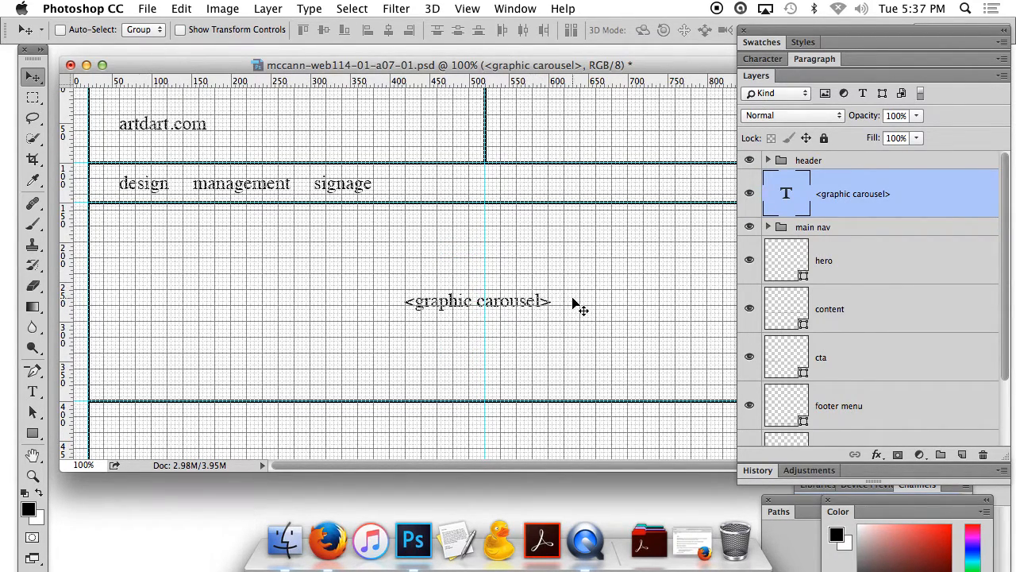
scroll(579, 305, down, 5)
scroll(579, 305, up, 2)
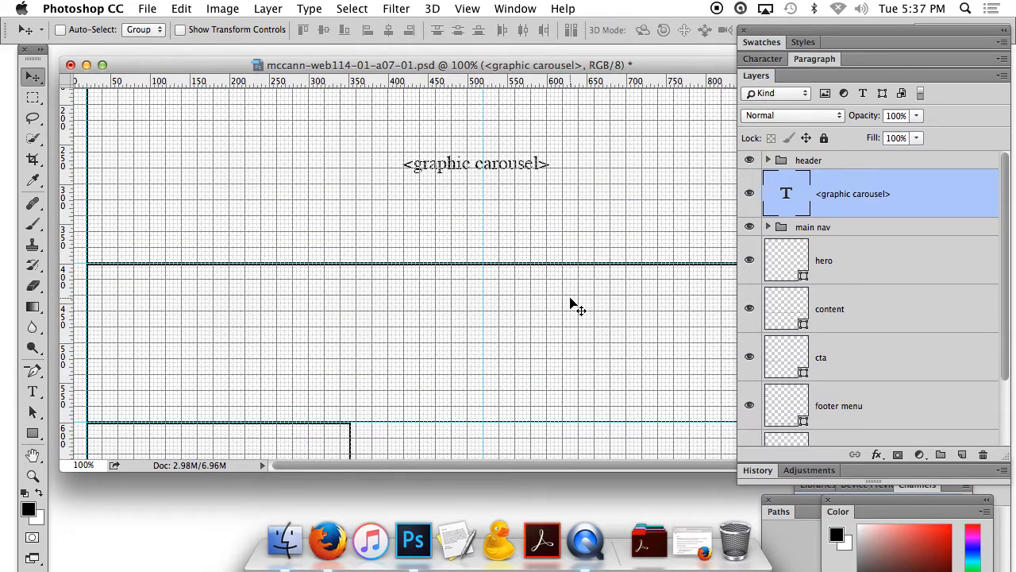
key(super+minus)
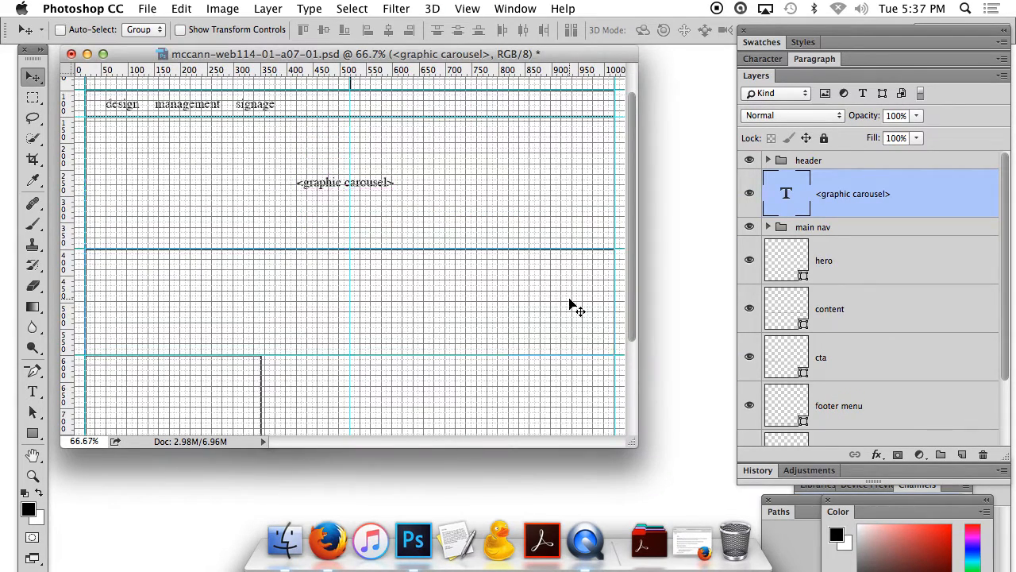
key(super+shift+bracketright)
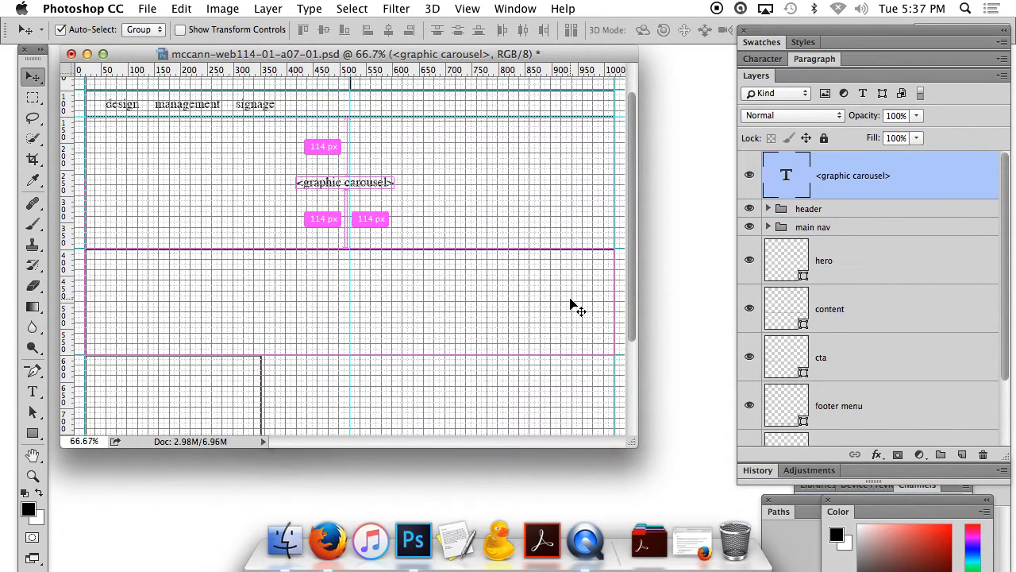
Hide the grid and group the "<graphic carousel>" text layer with the hero layer, naming the group "hero"
key(super+apostrophe)
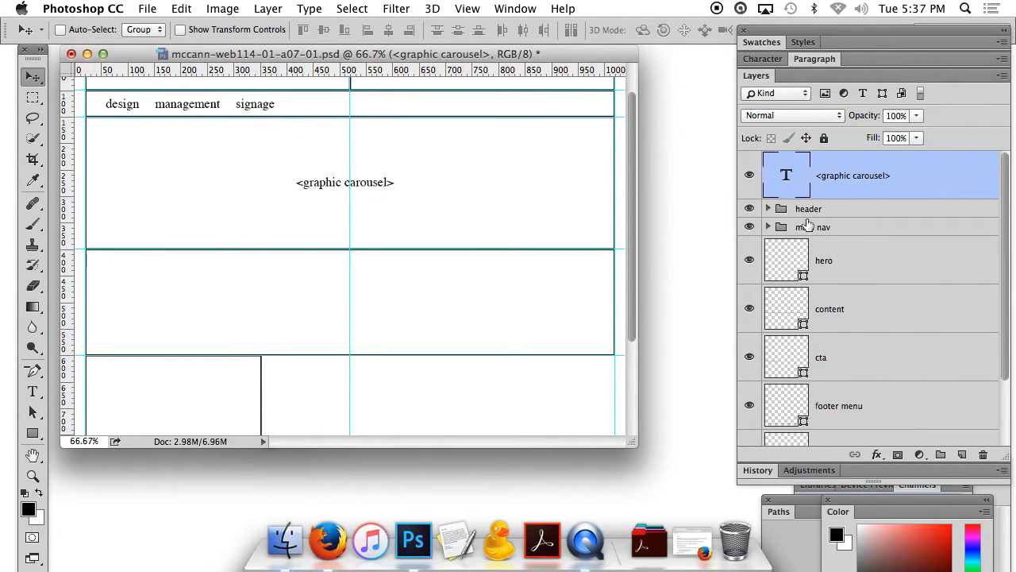
drag(905, 188, 943, 459)
shift+click(870, 268)
double_click(829, 197)
text(hero)
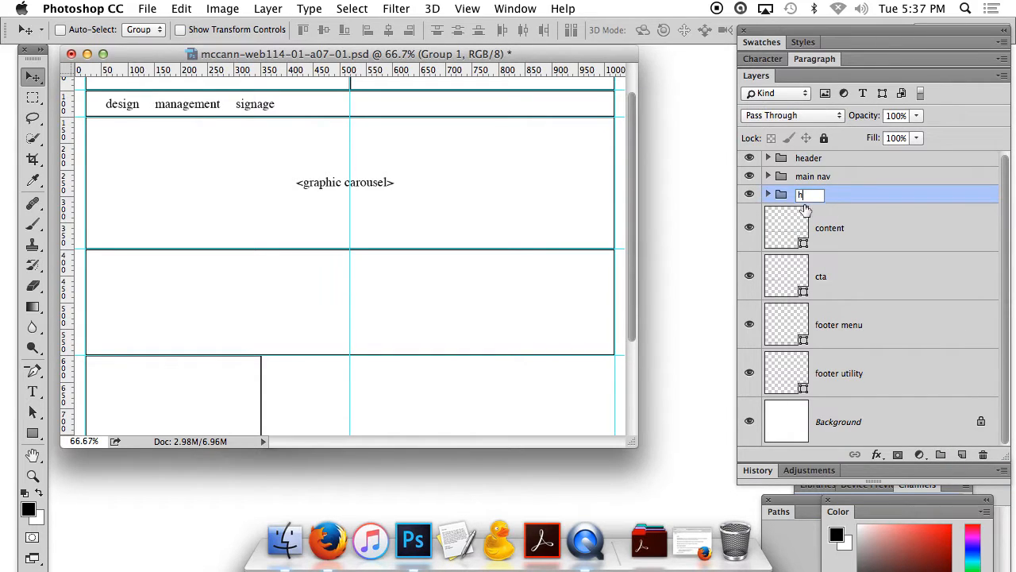
click(886, 234)
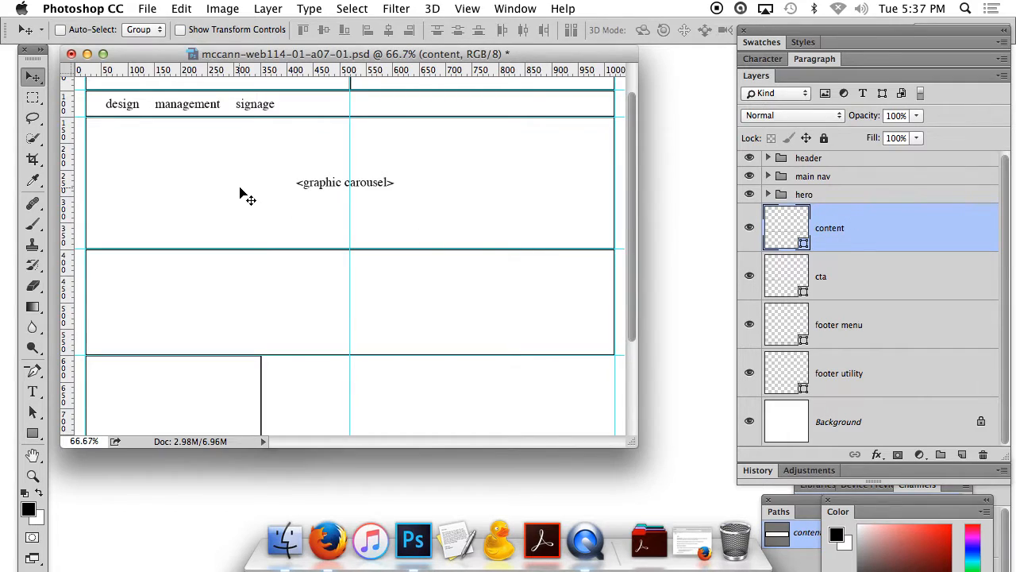
Hide the guides and display the grid over the wireframe
scroll(250, 211, up, 2)
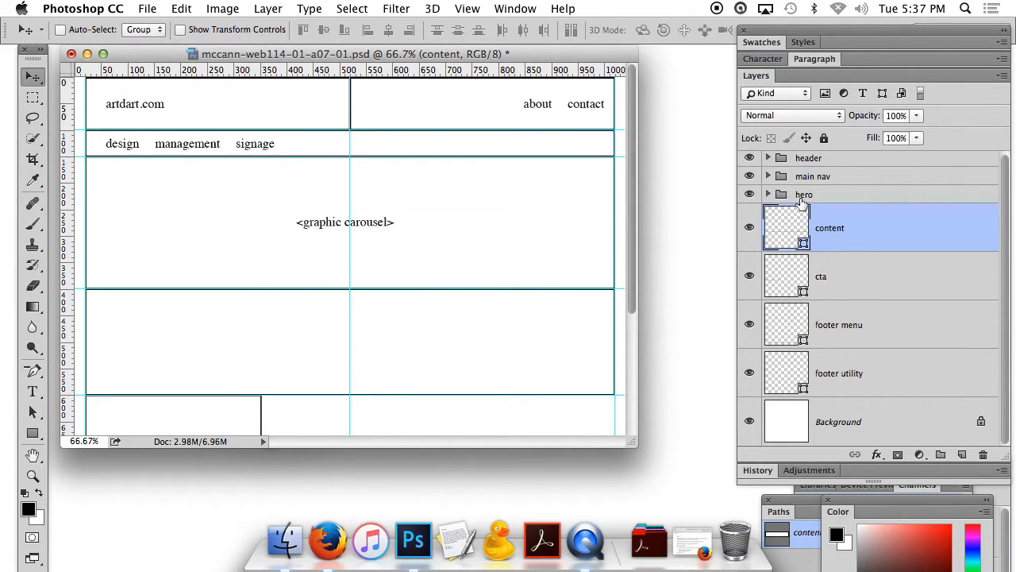
key(super+;)
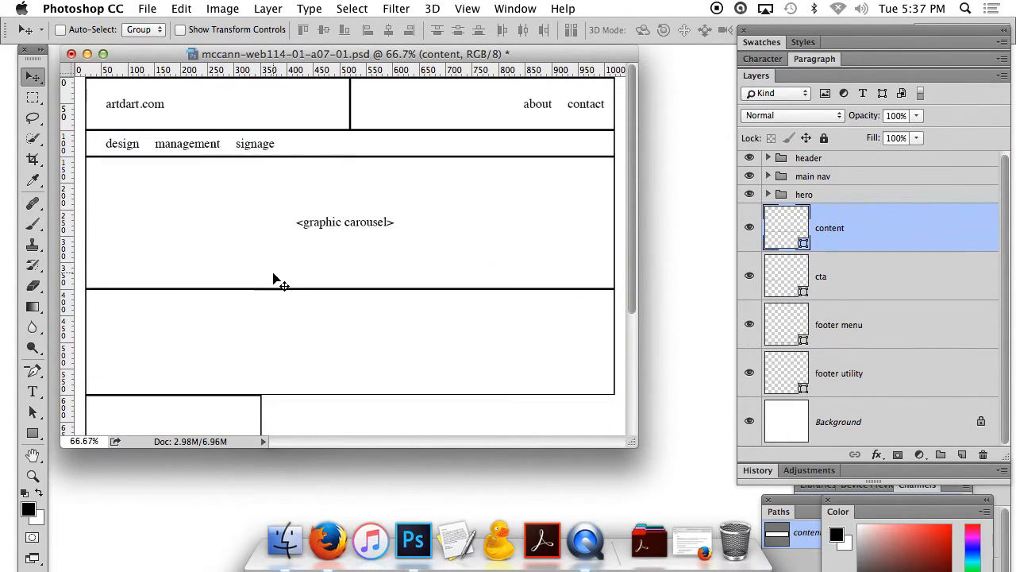
key(super+apostrophe)
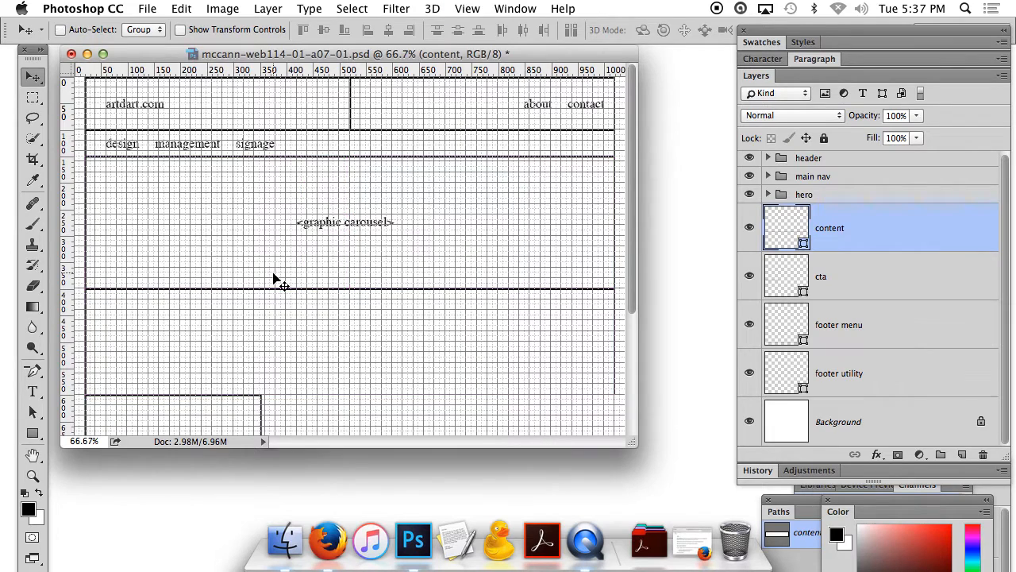
Duplicate the design, management, signage text layer to just above the content layer and move the copy straight down into the content area
click(768, 176)
drag(857, 223, 960, 452)
drag(849, 176, 842, 316)
scroll(826, 228, up, 2)
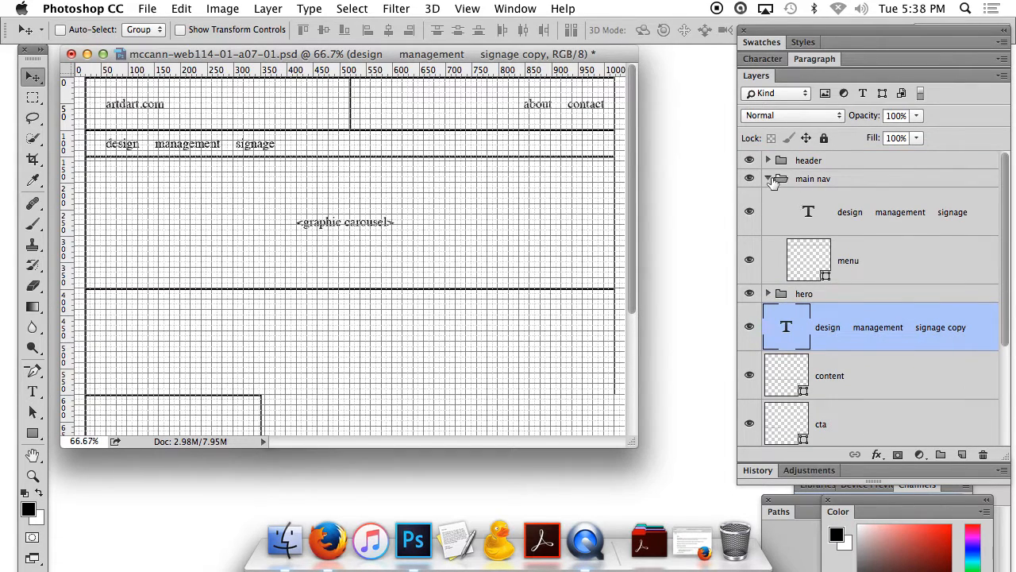
click(769, 179)
drag(201, 156, 191, 318)
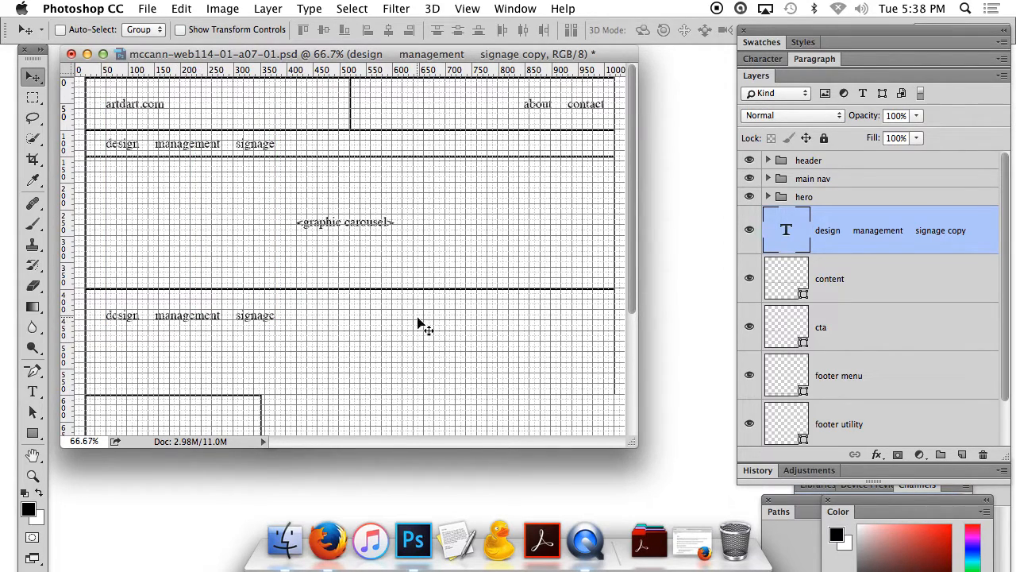
Replace the copied menu text in the content area with "Header 1"
double_click(786, 228)
key(BackSpace)
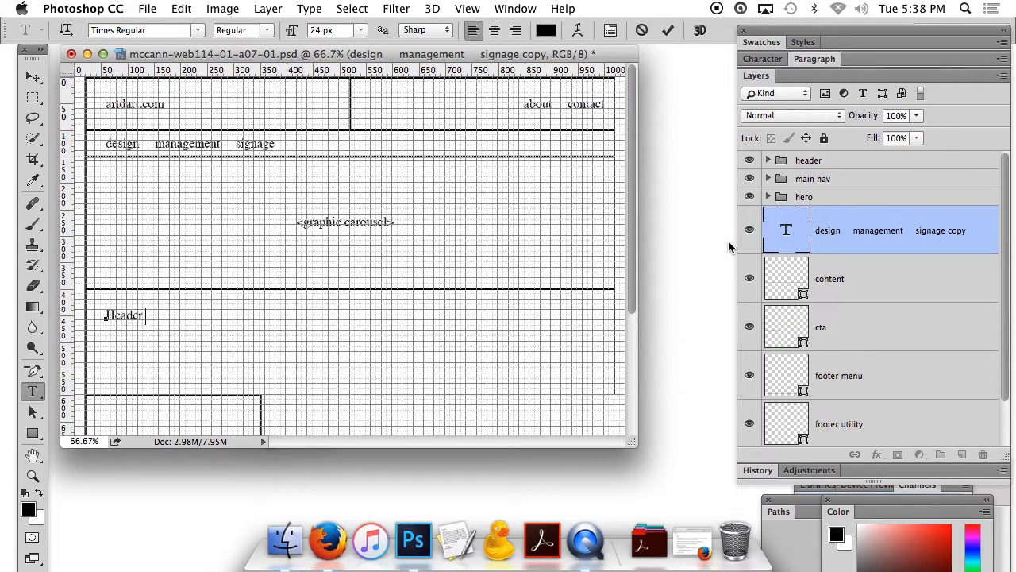
click(33, 76)
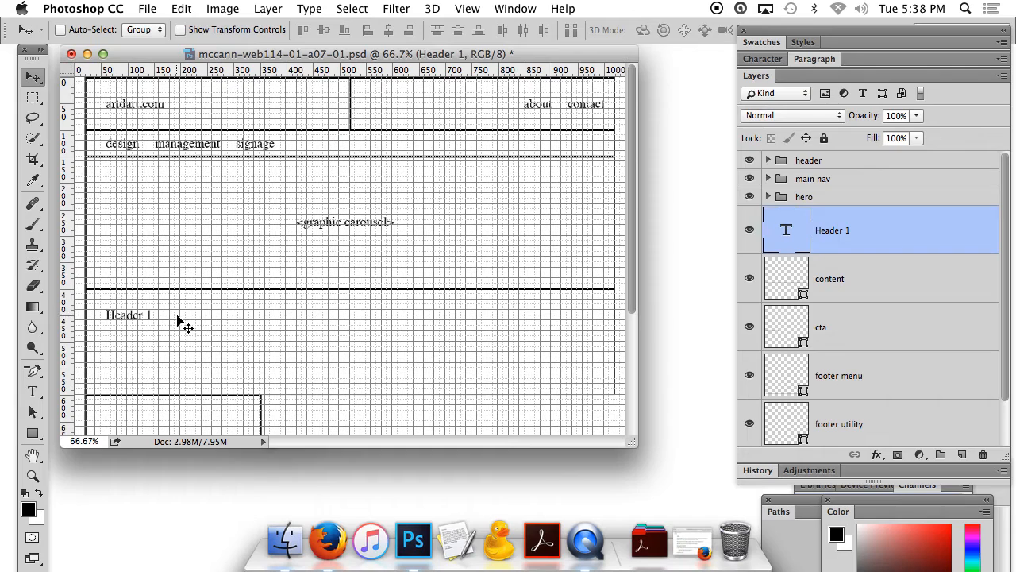
Duplicate the Header 1 text layer below the original and move the copied text straight down to the line beneath it
scroll(246, 322, down, 3)
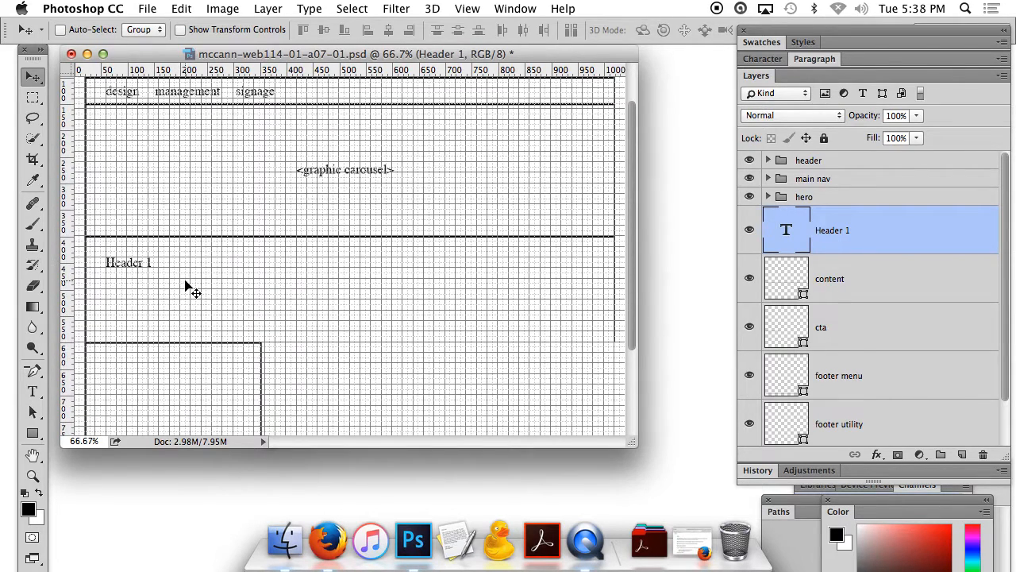
drag(870, 242, 963, 454)
drag(873, 277, 876, 302)
double_click(821, 288)
click(956, 112)
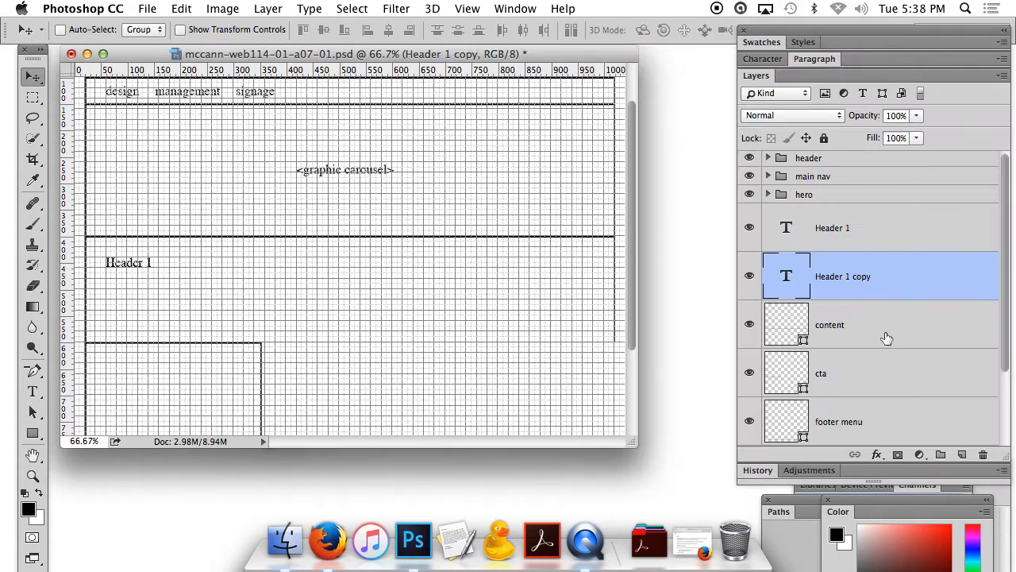
drag(159, 268, 159, 288)
Replace the text of the Header 1 copy with "Content"
double_click(790, 274)
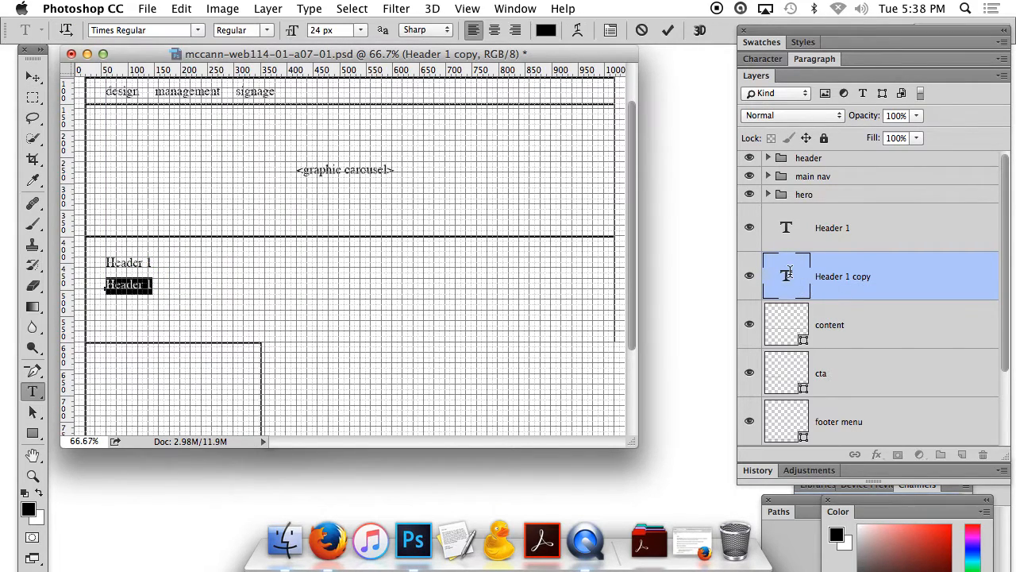
text(Content)
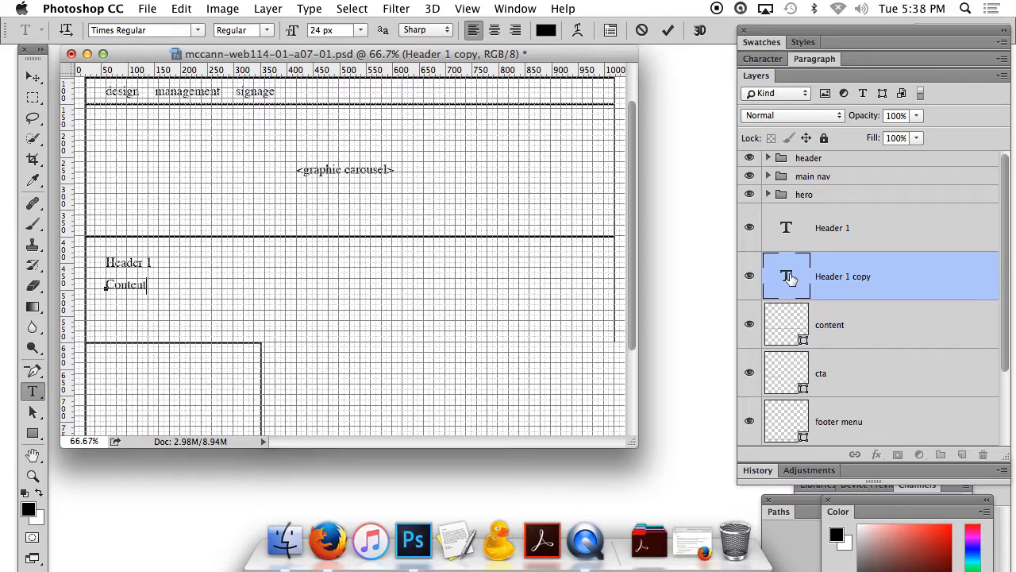
click(33, 77)
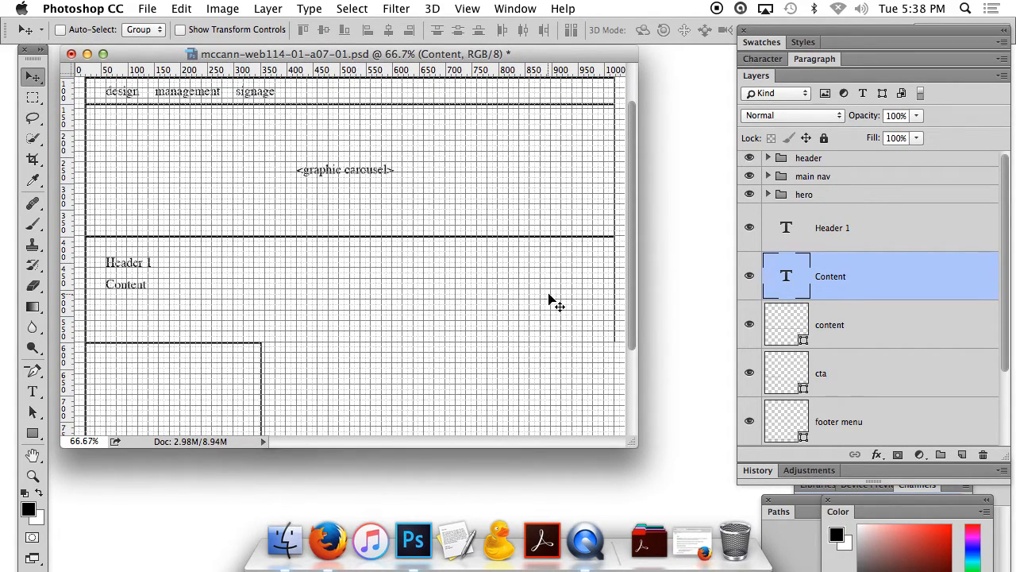
Group the Header 1 text, Content text and content shape layers, and name the group "content"
click(859, 243)
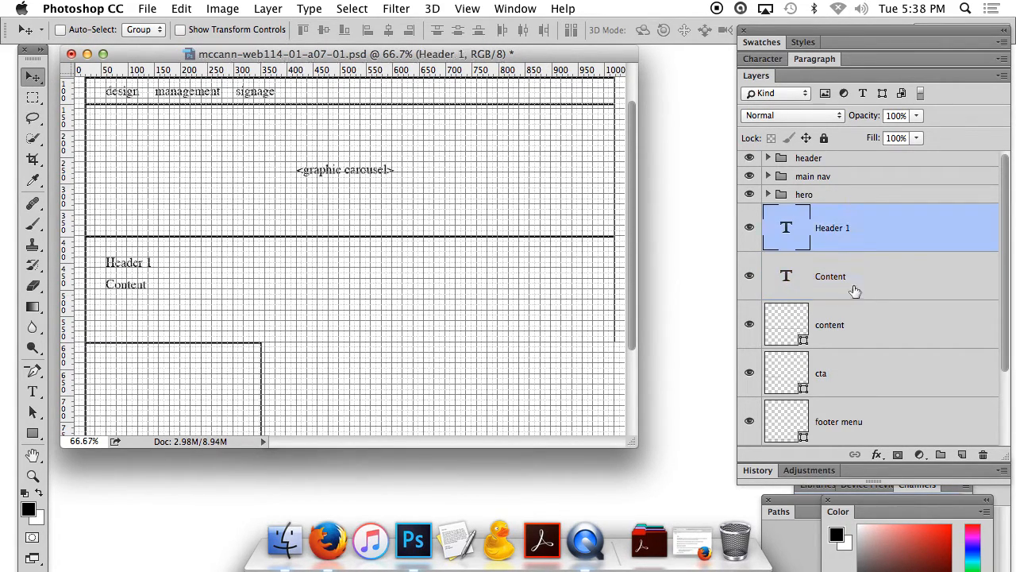
shift+click(854, 283)
shift+click(867, 332)
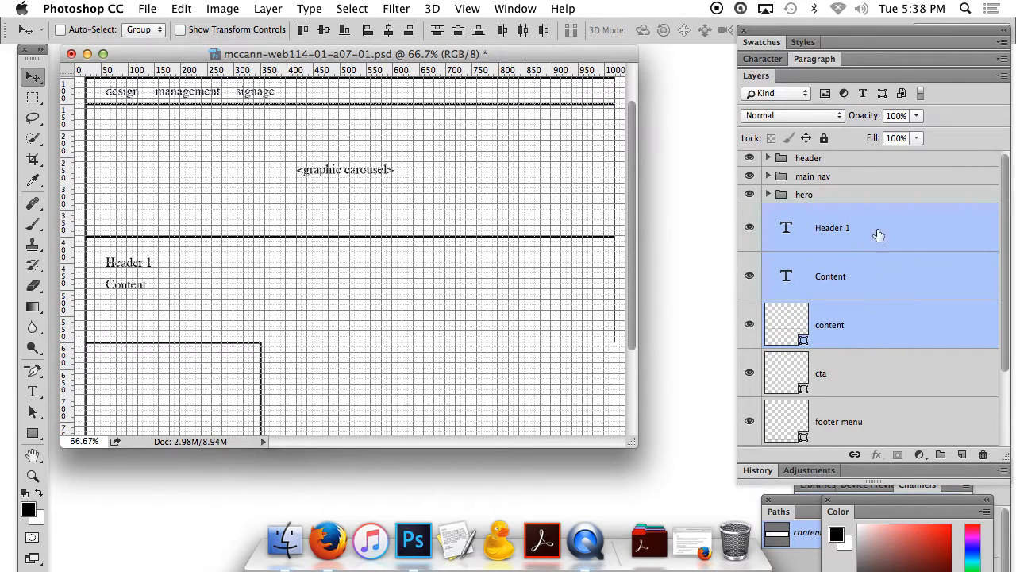
drag(900, 330, 941, 454)
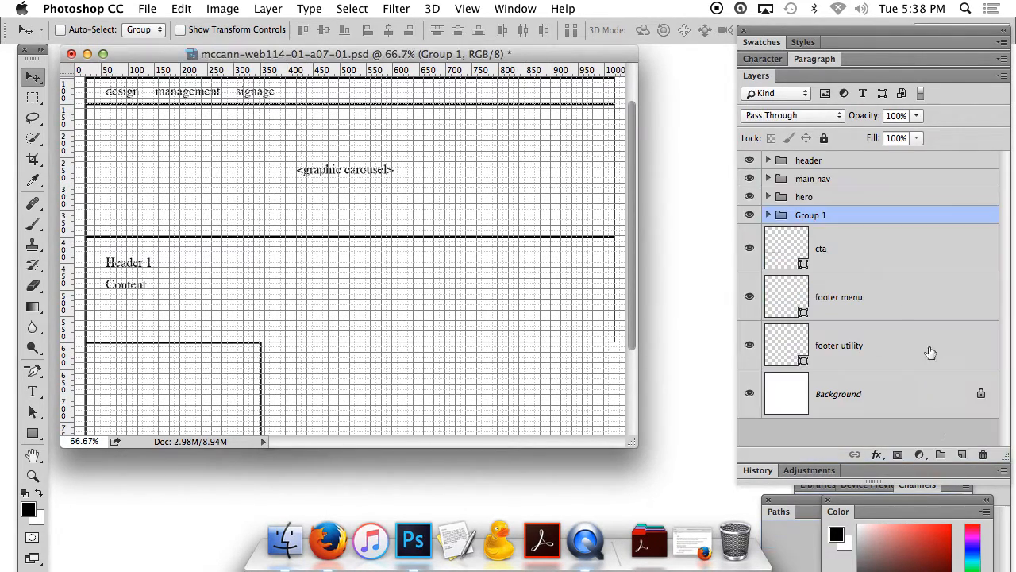
double_click(818, 216)
text(content)
click(883, 202)
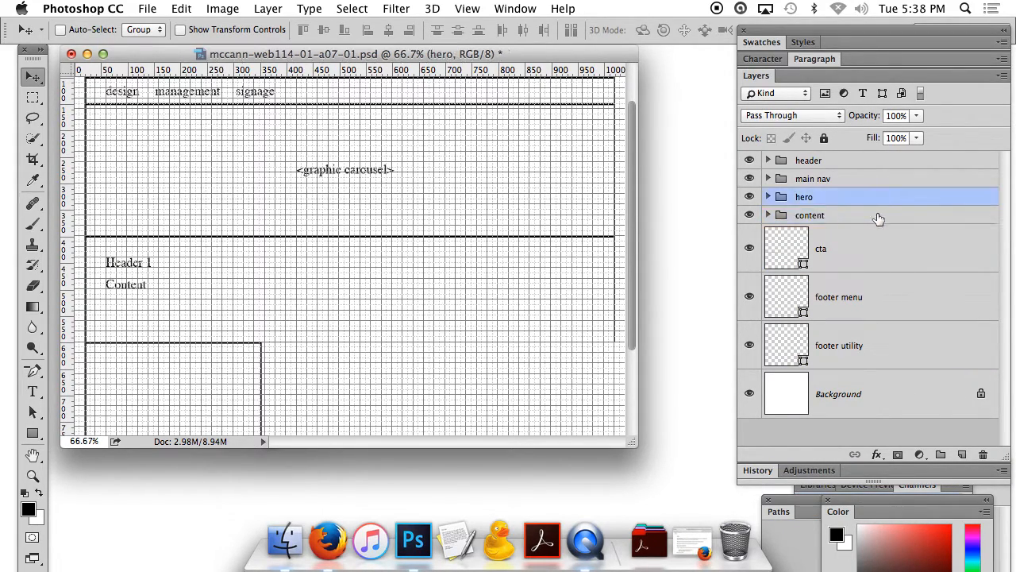
Select the cta layer and display both the guides and the grid over the lower part of the page
key(super+semicolon)
key(super+apostrophe)
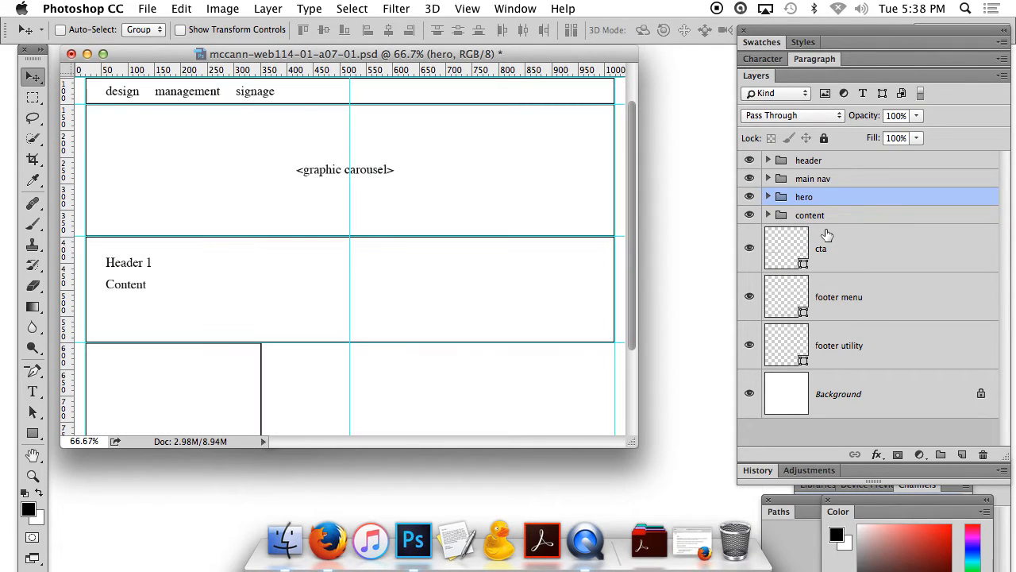
drag(629, 230, 640, 311)
click(852, 263)
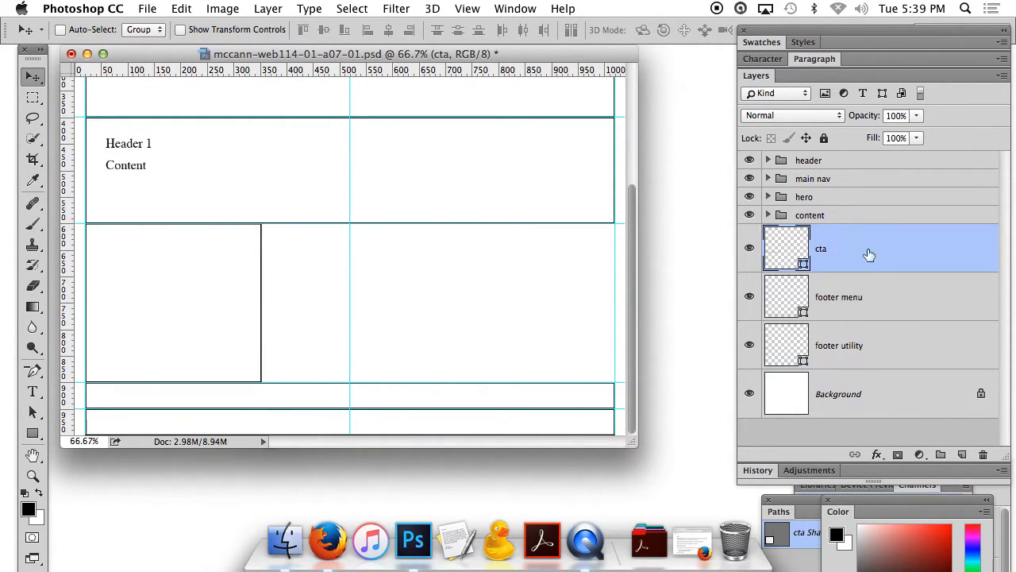
key(super+semicolon)
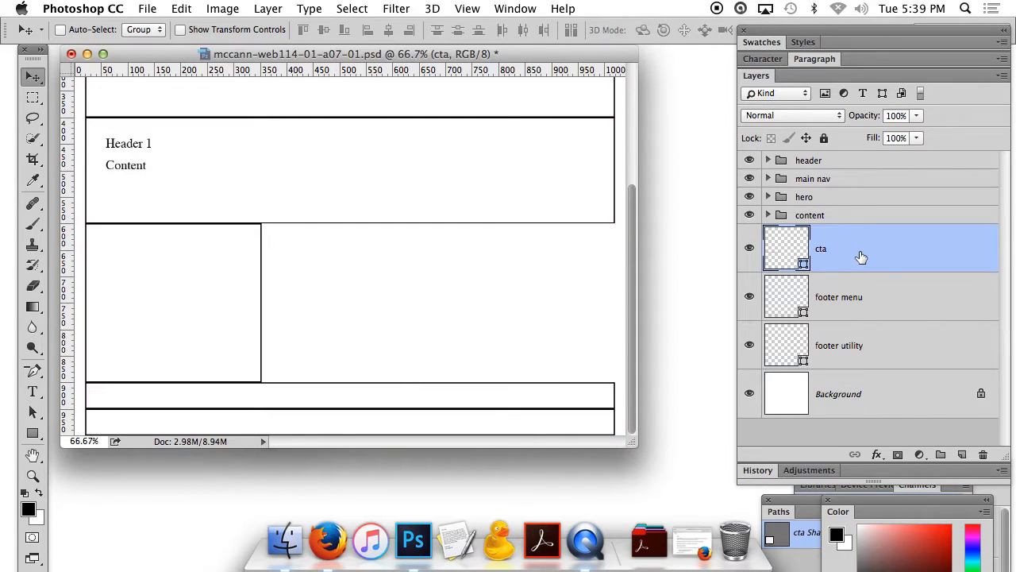
key(super+apostrophe)
key(super+semicolon)
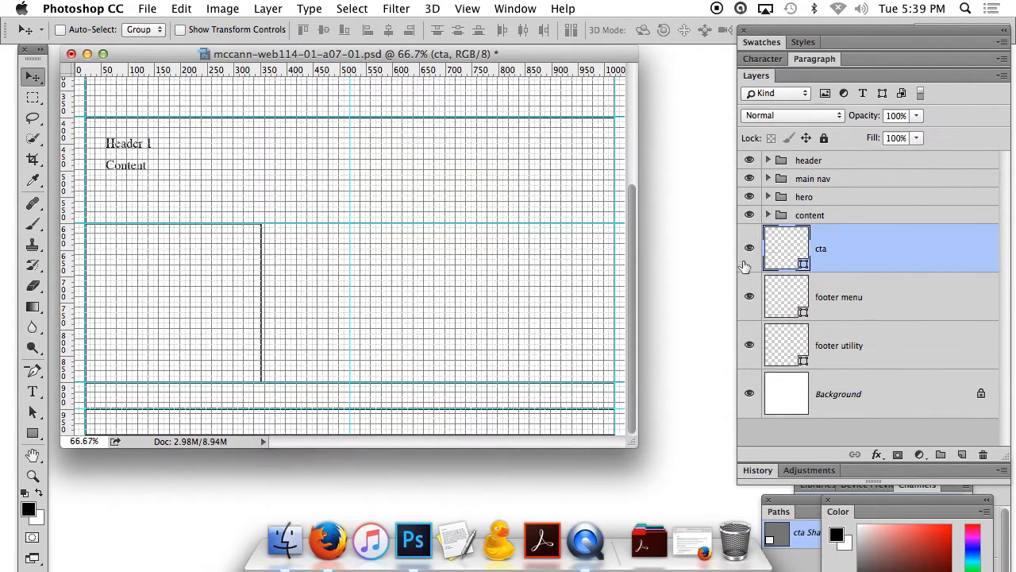
Draw a 332 by 160 px rectangle across the upper part of the cta box and name its layer "graphic"
click(33, 432)
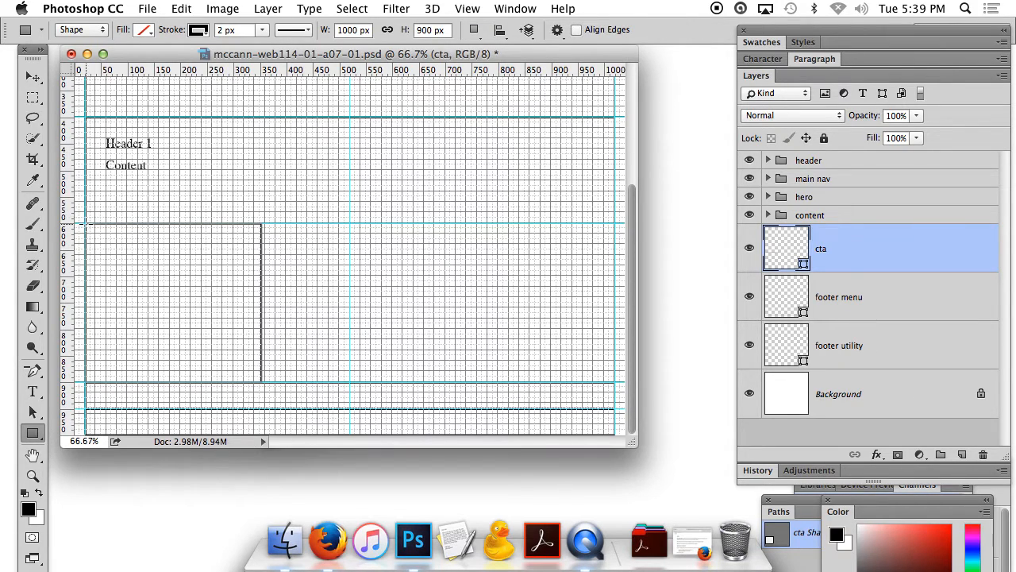
drag(85, 225, 262, 308)
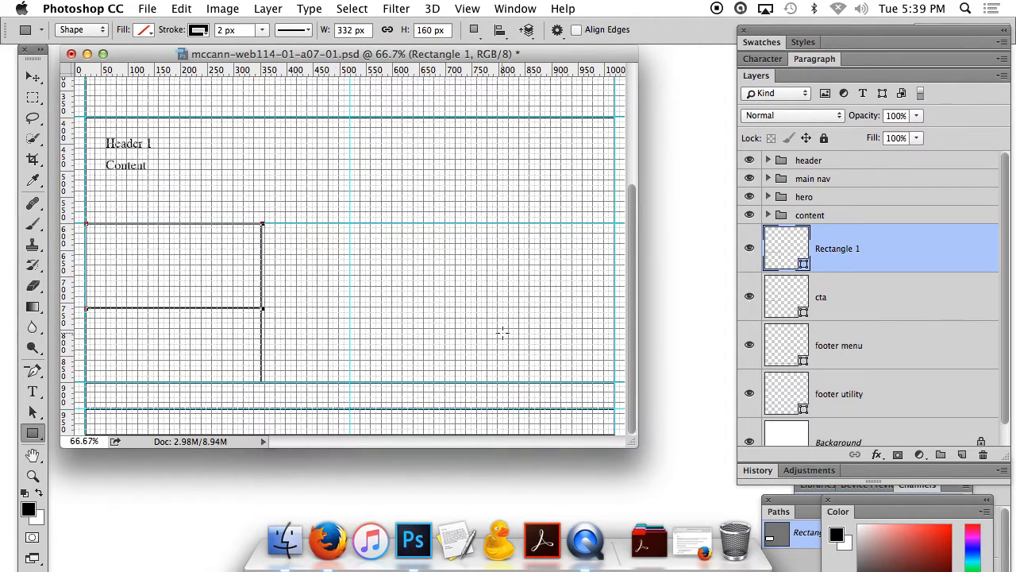
double_click(843, 252)
text(graphic)
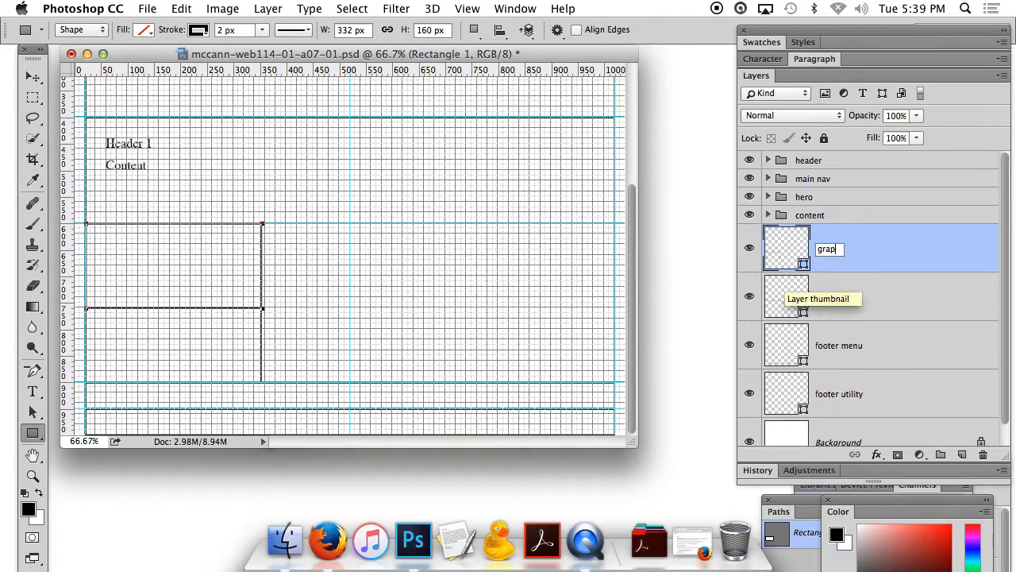
click(856, 215)
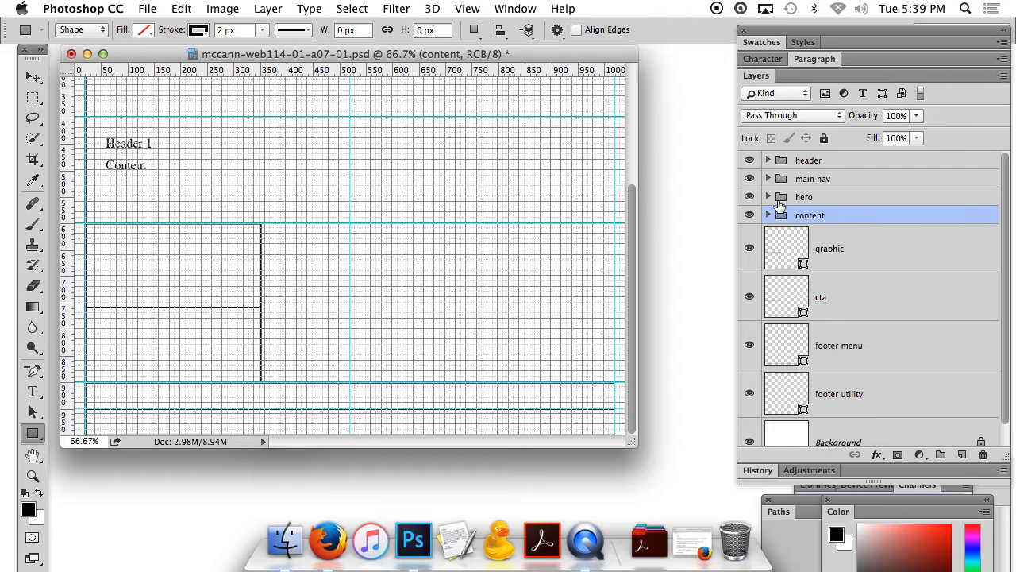
Duplicate the Header 1 and Content text layers from the content group and place the copies outside it, above the graphic layer
click(769, 197)
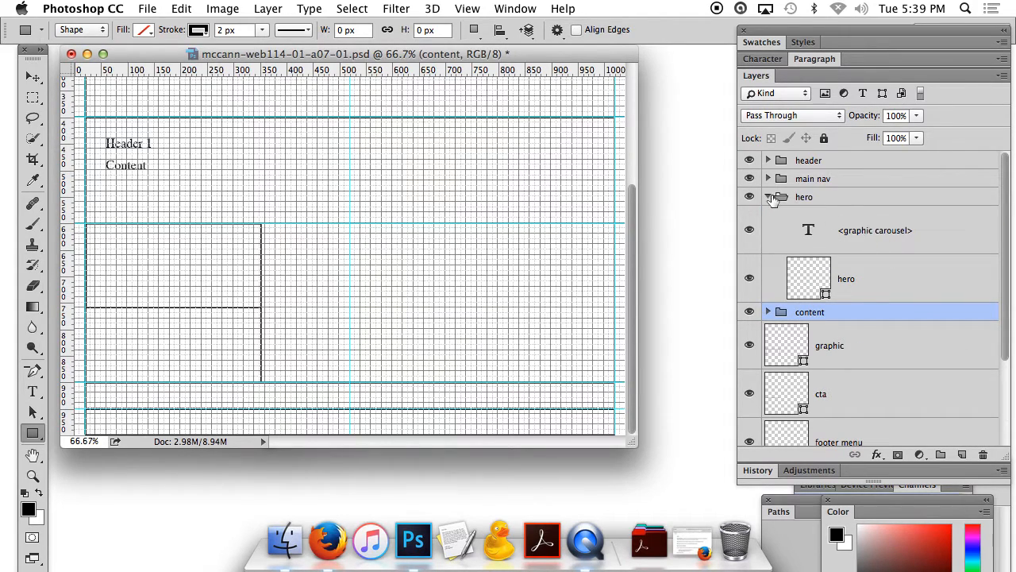
click(769, 197)
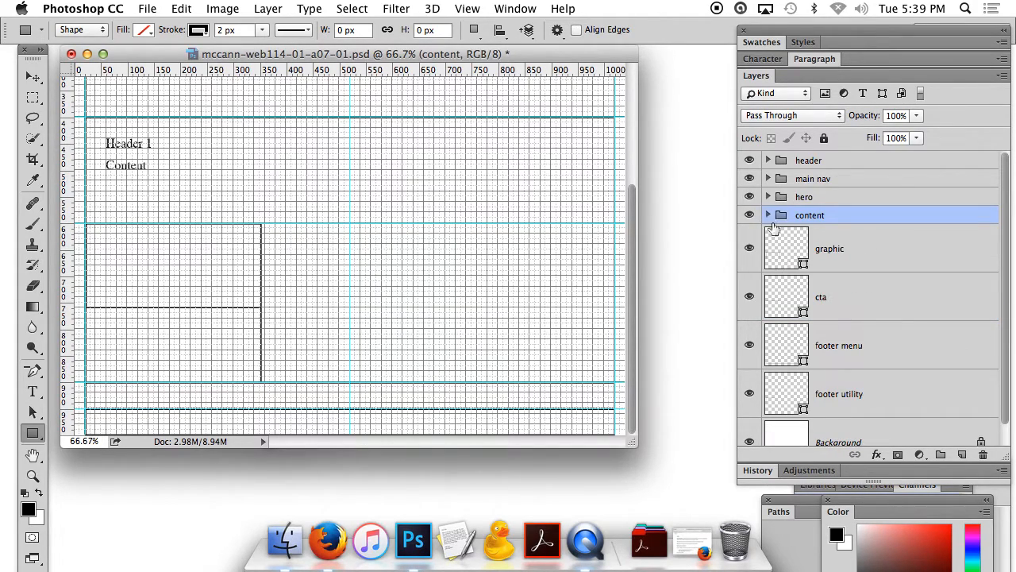
click(768, 215)
click(869, 257)
shift+click(874, 291)
scroll(880, 257, down, 3)
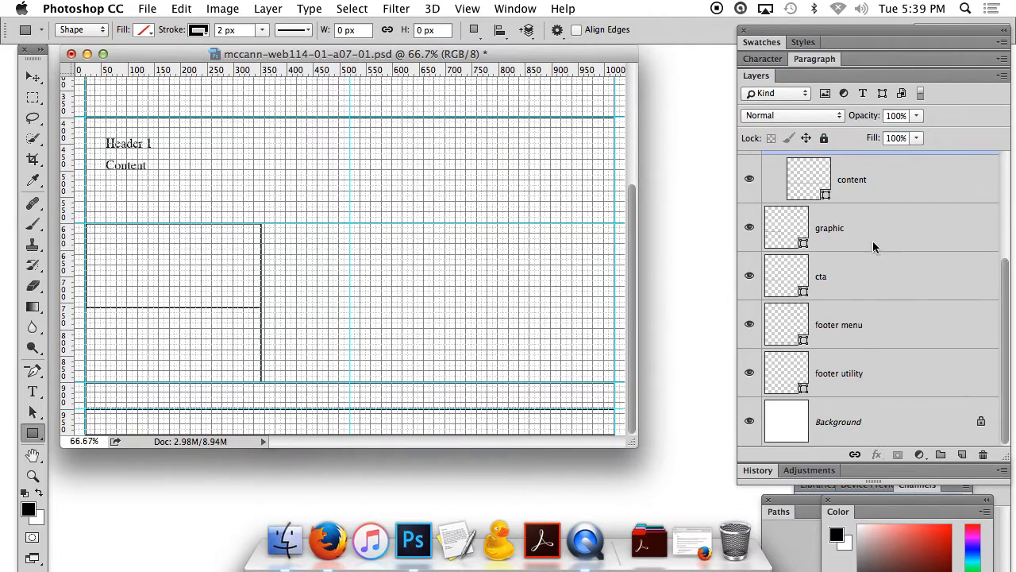
scroll(876, 231, up, 3)
drag(876, 228, 963, 460)
drag(862, 228, 853, 400)
scroll(857, 302, up, 2)
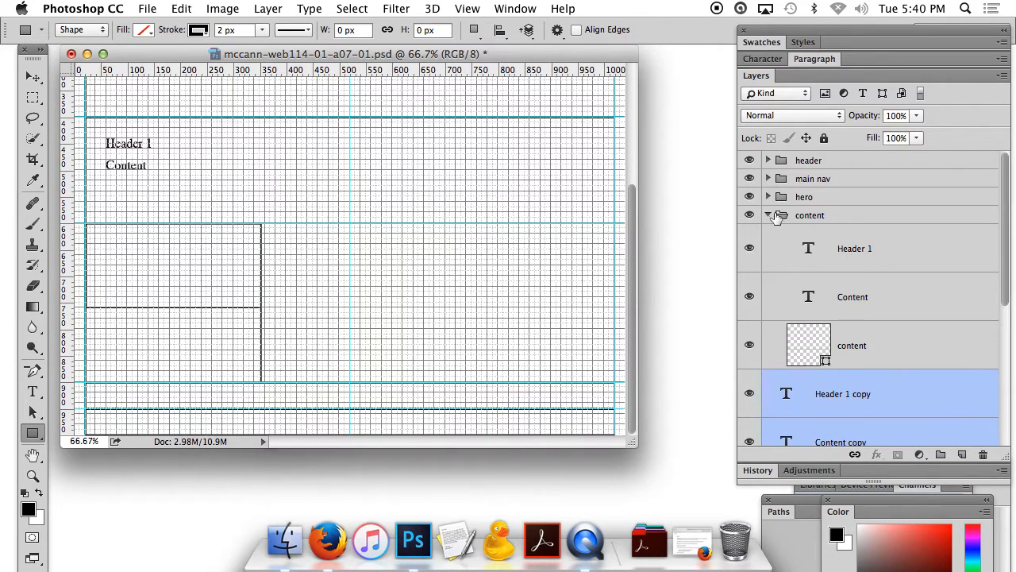
Collapse the content group and move the copied header and content text into the lower part of the cta box
click(777, 216)
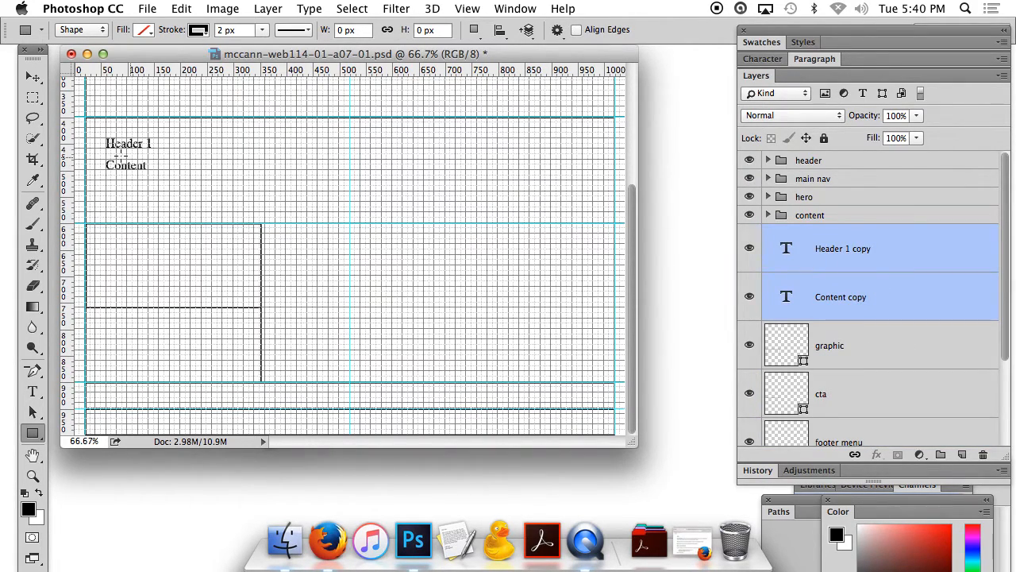
click(25, 73)
drag(151, 140, 155, 333)
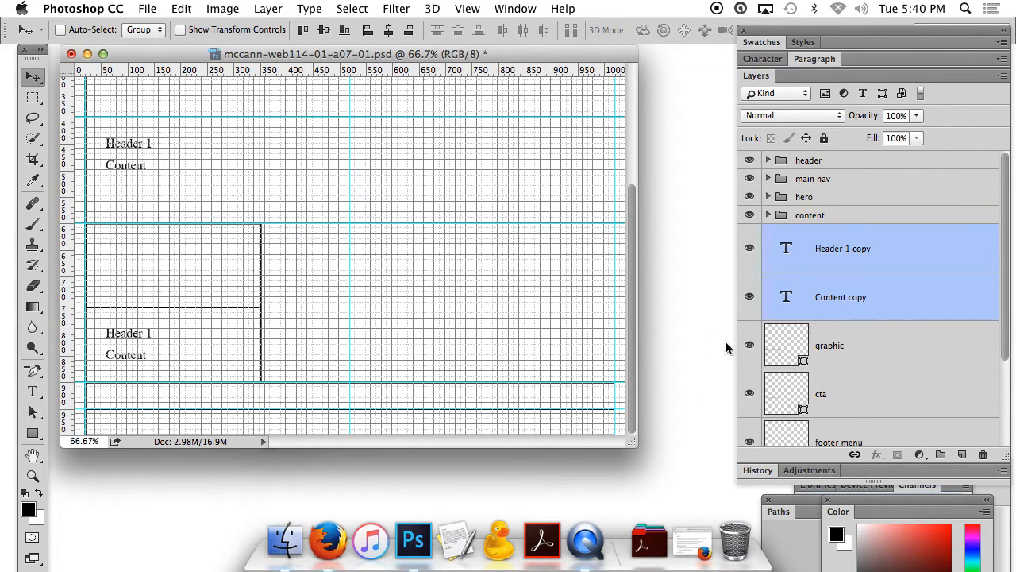
Change the copied header text in the cta box to "Header 2"
click(32, 390)
click(148, 335)
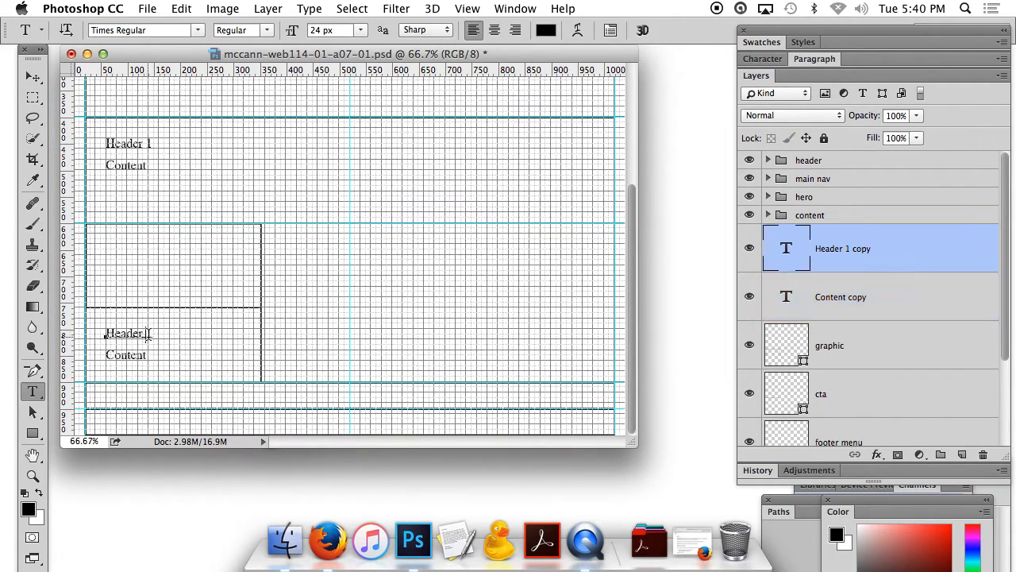
double_click(149, 334)
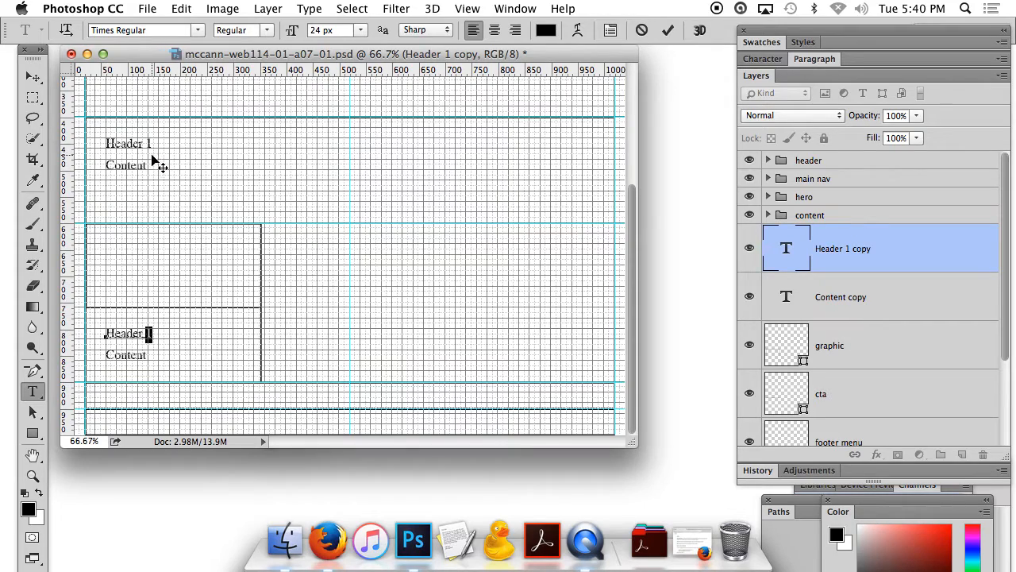
text(2)
click(32, 76)
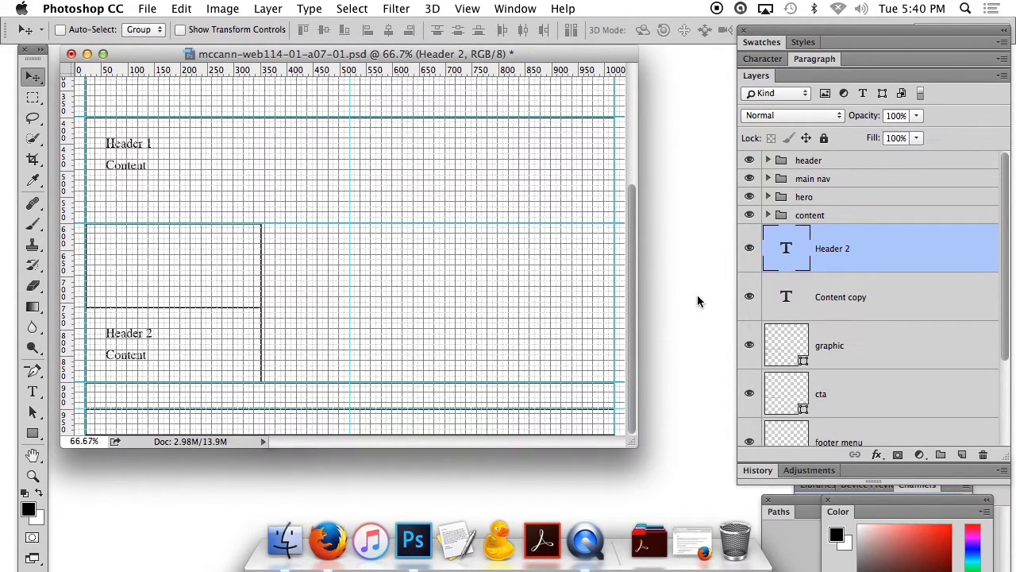
Duplicate the Content copy text layer and place the duplicate in the middle of the graphic rectangle
click(857, 299)
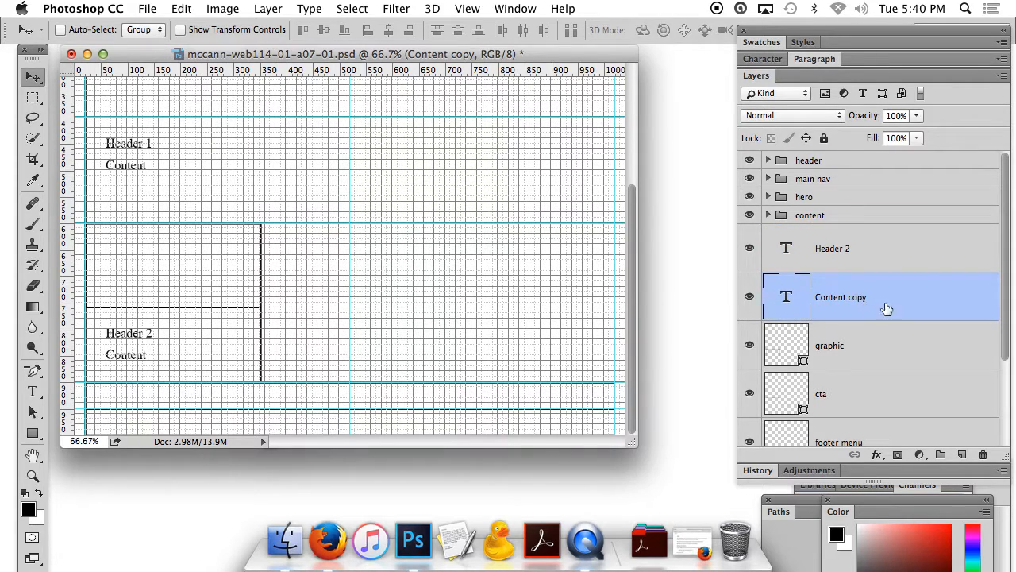
click(878, 351)
click(873, 292)
drag(869, 297, 961, 453)
drag(199, 341, 243, 257)
Change the duplicated text to "graphic" and centre it in the graphic rectangle
double_click(786, 276)
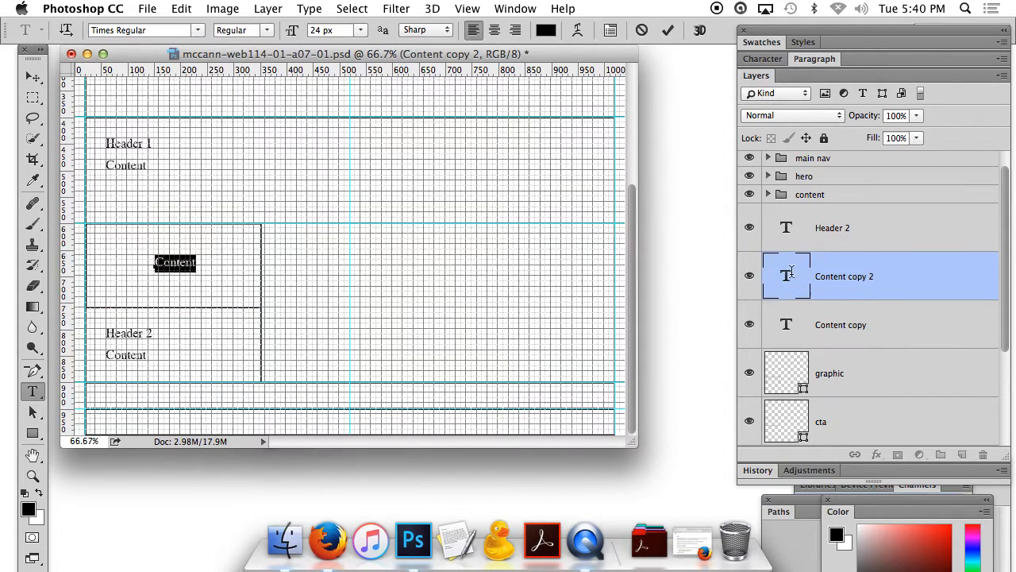
text(graphi)
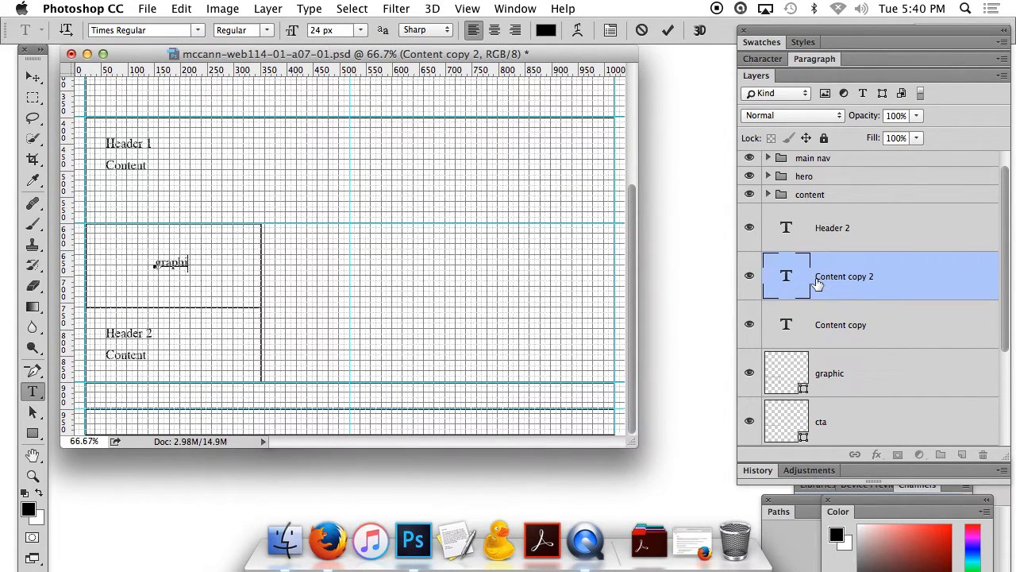
text(c)
click(32, 77)
drag(200, 256, 202, 265)
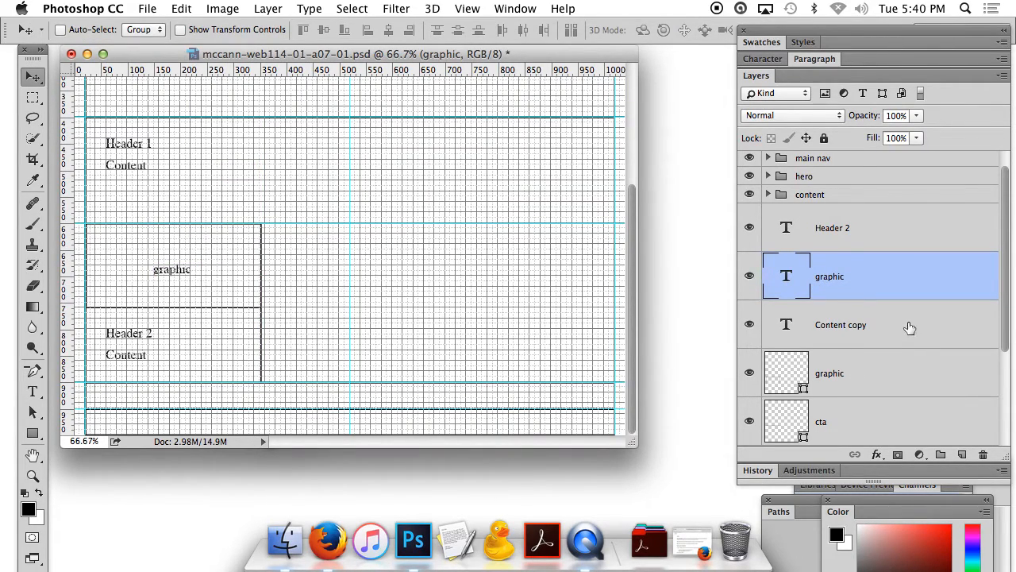
Group the graphic text layer with the graphic rectangle layer and name the group "graphiuc"
drag(887, 284, 940, 458)
super+click(885, 372)
double_click(810, 261)
text(graphiu)
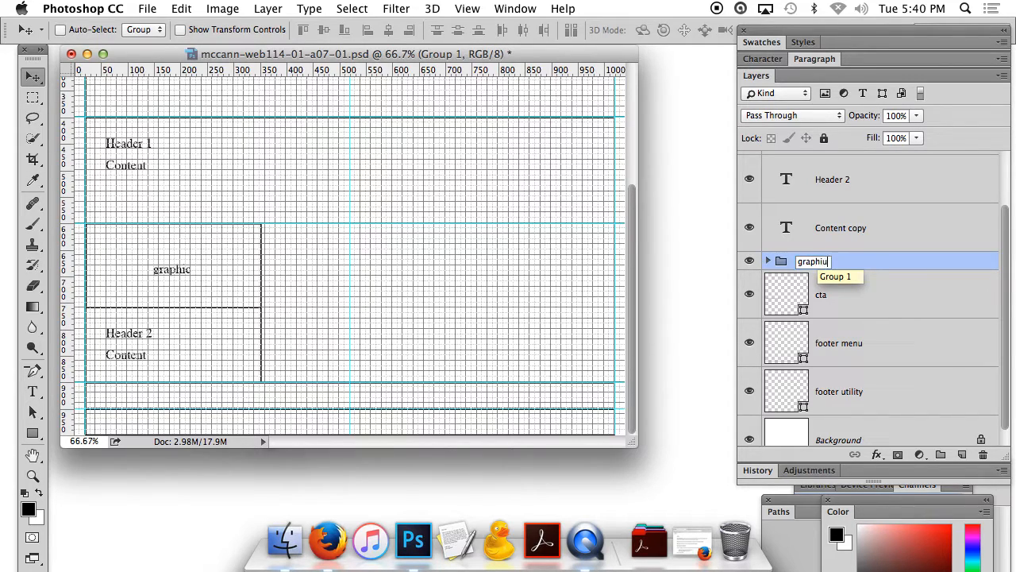
scroll(883, 232, up, 3)
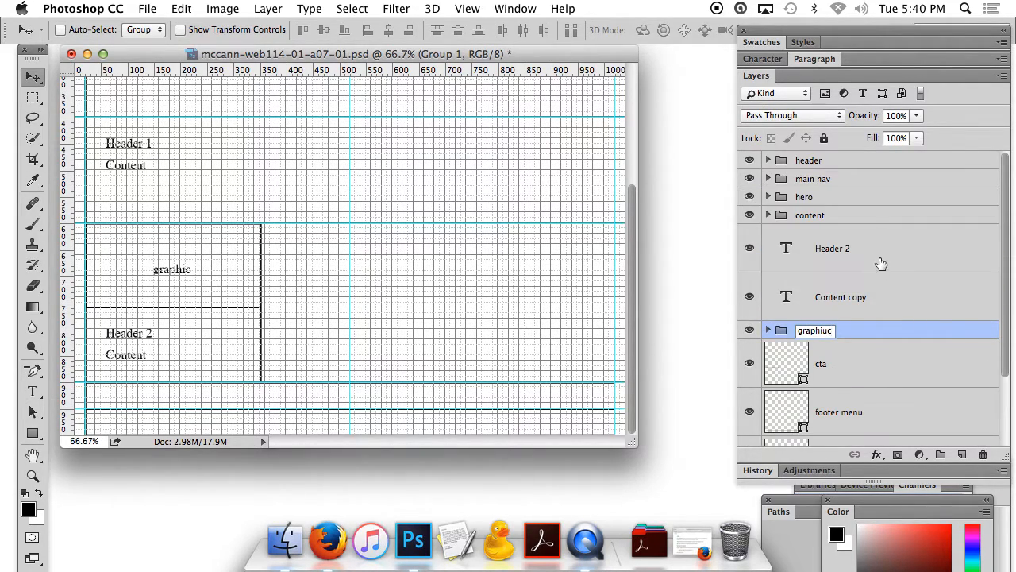
text(aphiuc)
Group the Header 2 and Content copy text layers and name the group "content CTA"
click(882, 264)
shift+click(878, 299)
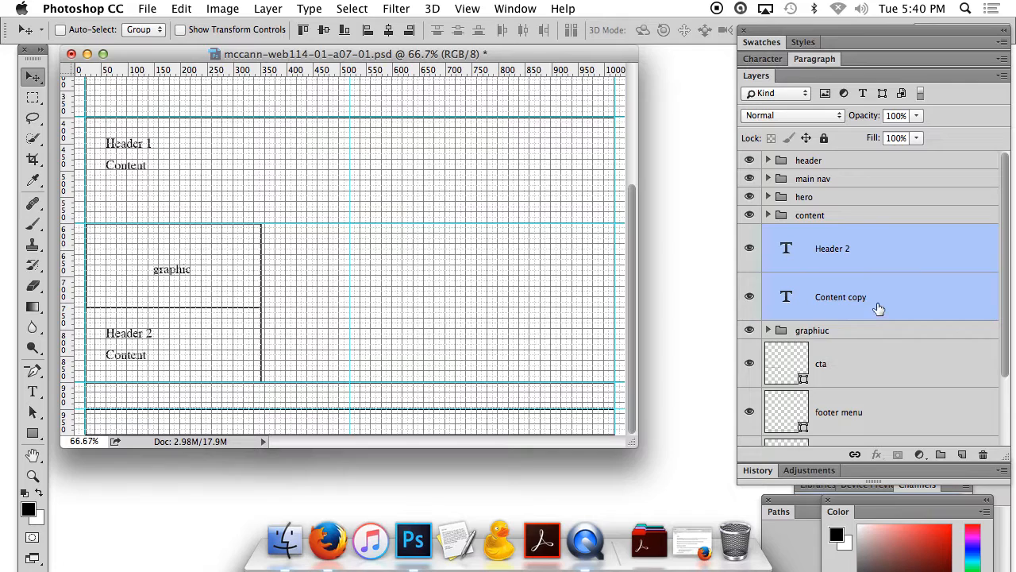
drag(872, 298, 944, 433)
click(807, 233)
double_click(807, 233)
text(content CTA)
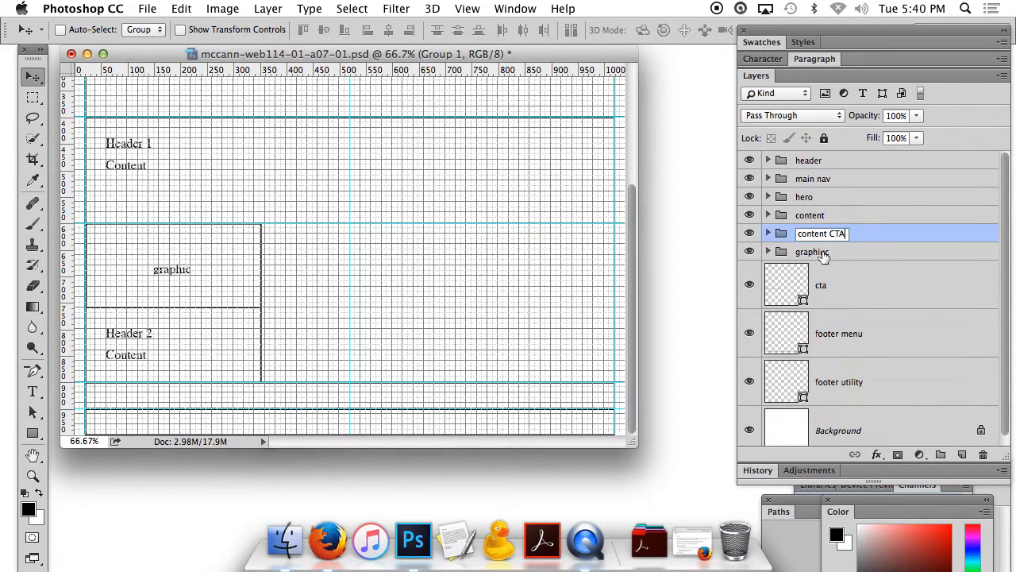
key(Return)
Group the content CTA group, the graphiuc group and the cta rectangle, and name the new group "CTA1"
click(826, 253)
shift+click(854, 236)
shift+click(851, 280)
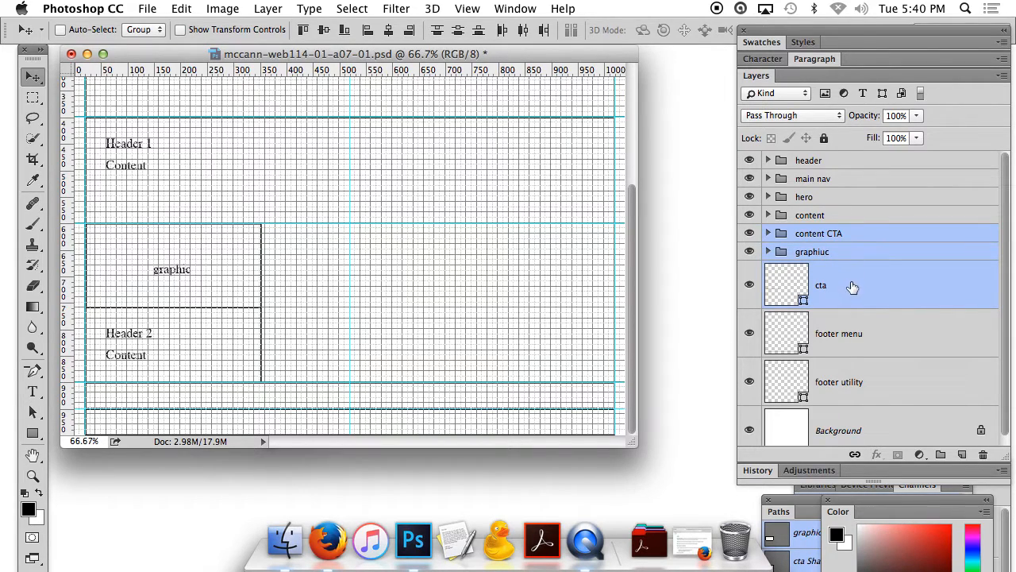
drag(860, 289, 940, 452)
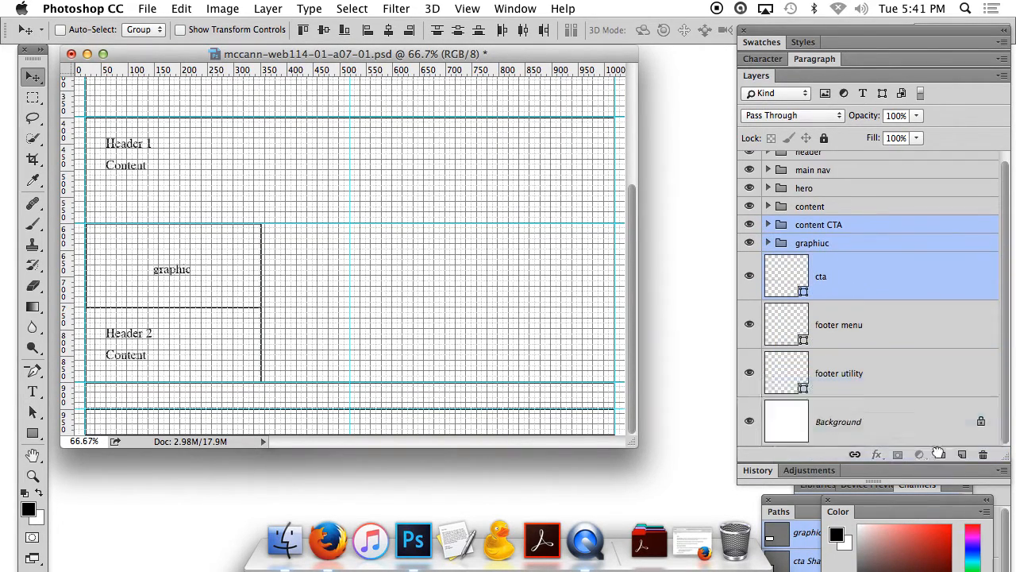
double_click(818, 233)
text(C)
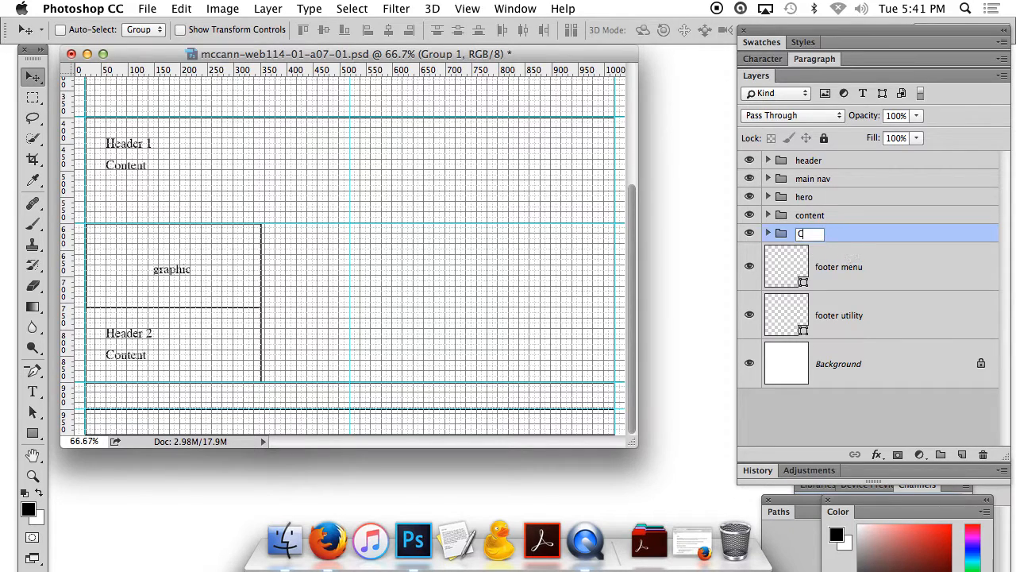
text(TA1)
click(865, 234)
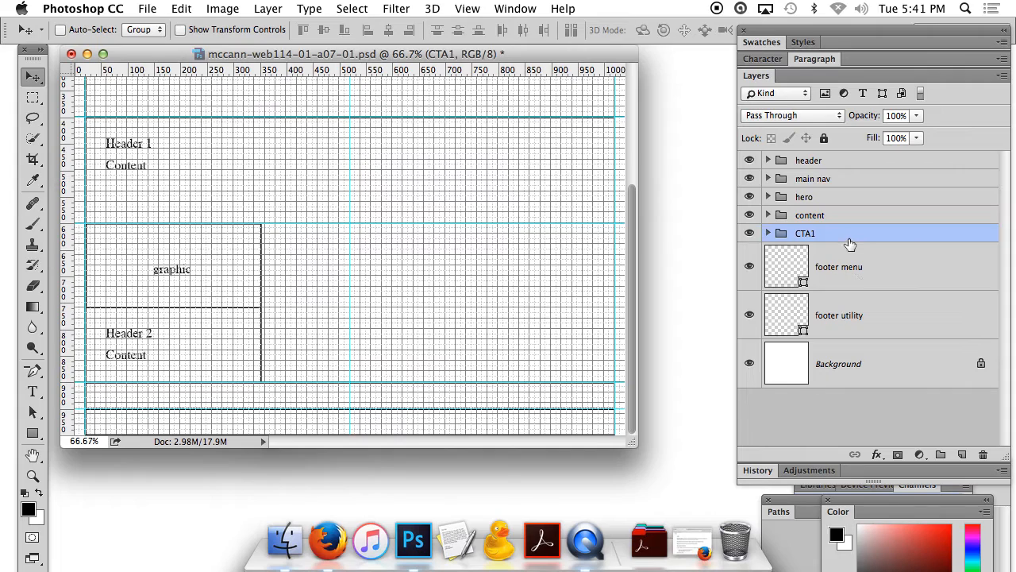
Duplicate the CTA1 group, place the copy below it in the layer order, and position its box directly right of the first
drag(854, 240, 962, 454)
drag(860, 238, 861, 260)
drag(205, 277, 381, 279)
Zoom in on the shared border and shift the copied box left to close up the border between the boxes
click(32, 475)
click(274, 237)
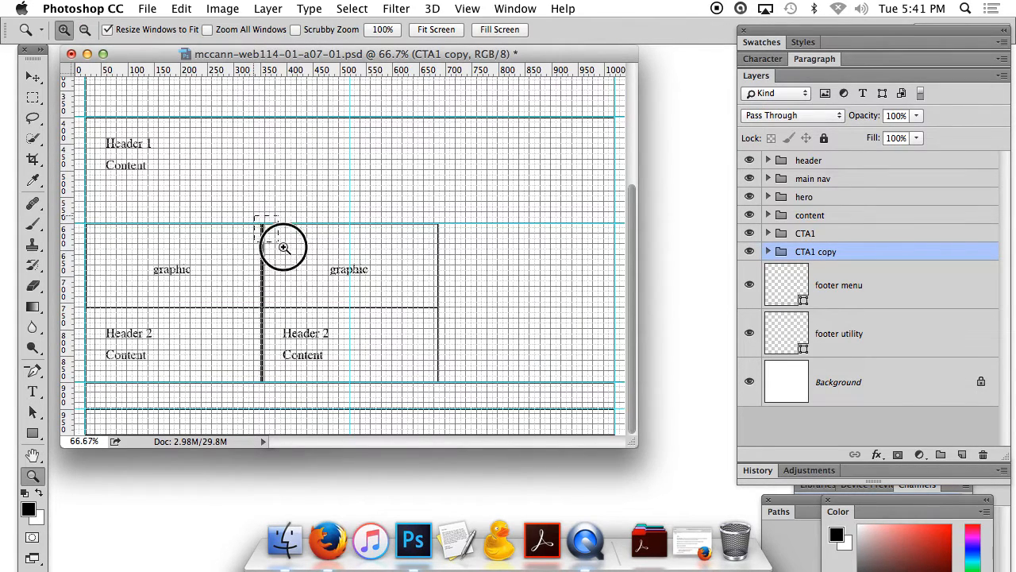
click(34, 79)
drag(386, 201, 379, 201)
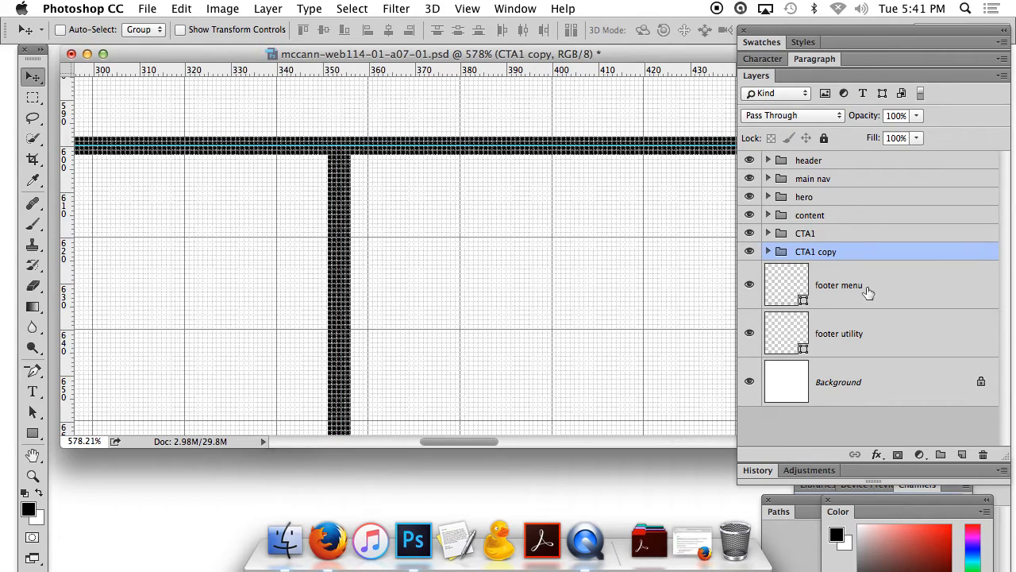
Rename the CTA1 copy group as "CTA2"
key(super+1)
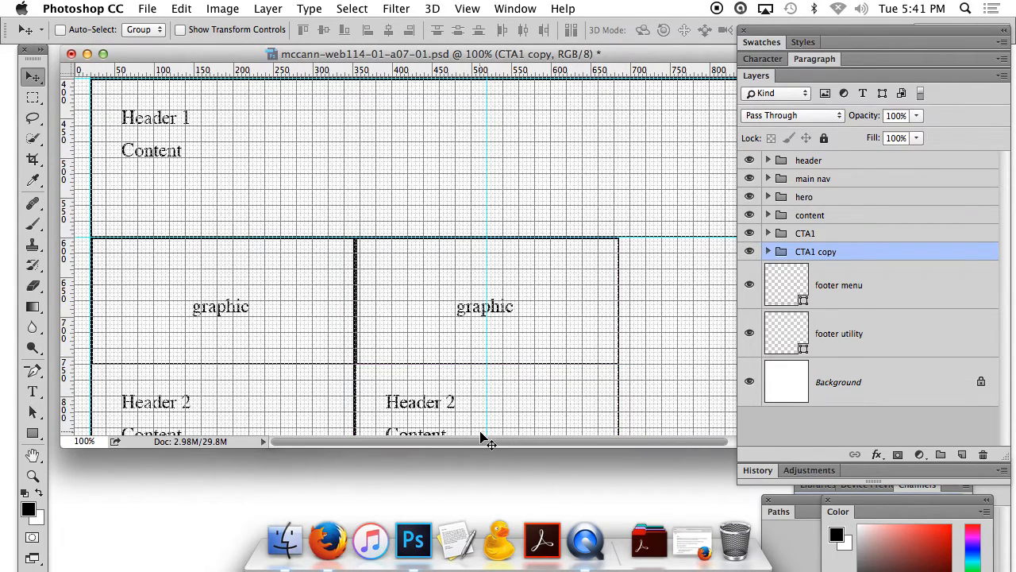
scroll(482, 435, down, 2)
scroll(479, 427, down, 4)
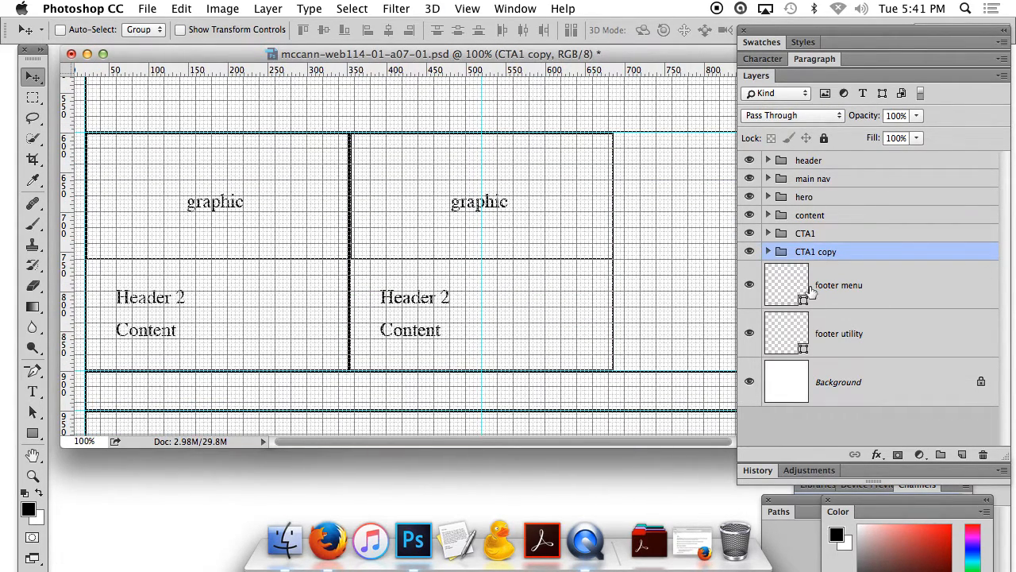
double_click(820, 253)
click(835, 254)
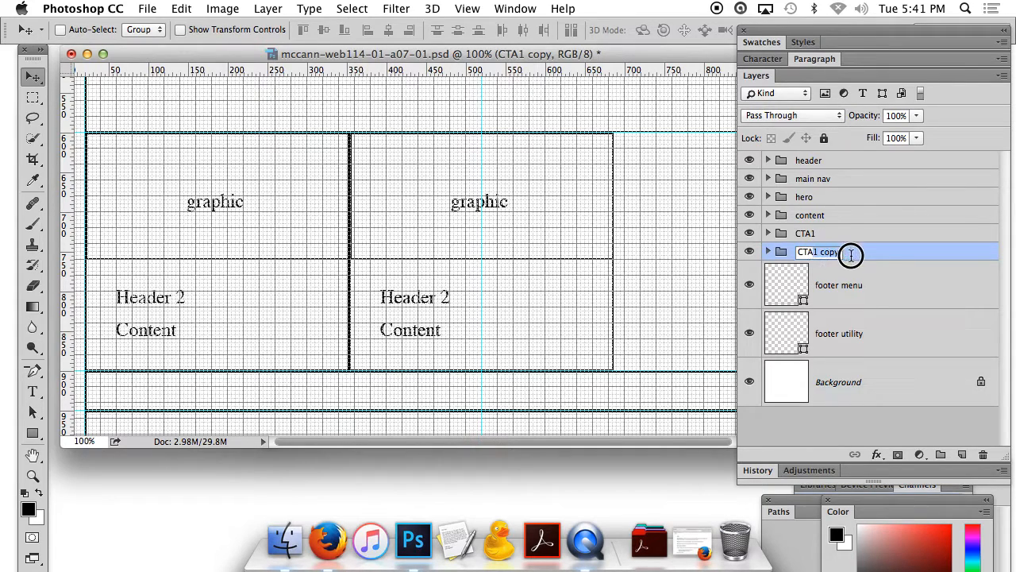
text(2)
key(Return)
Duplicate the CTA2 group, place the copy below it in the layer order, and name it "CTA3"
drag(325, 441, 418, 443)
drag(911, 255, 966, 452)
drag(855, 253, 847, 274)
double_click(844, 273)
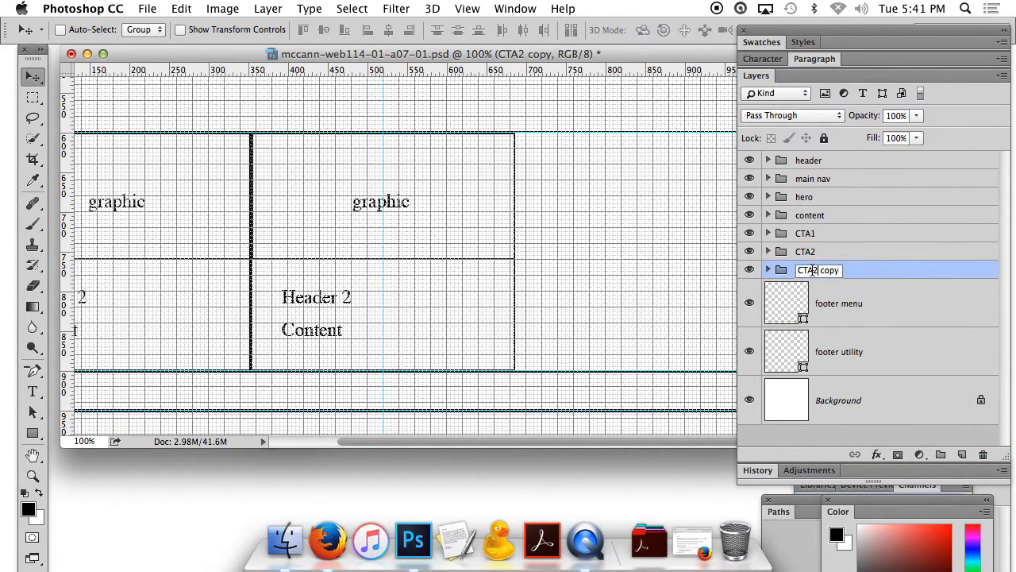
text(CTA3)
click(873, 284)
Position the CTA3 box directly right of the second box and move the panels clear of the page's right edge
click(844, 267)
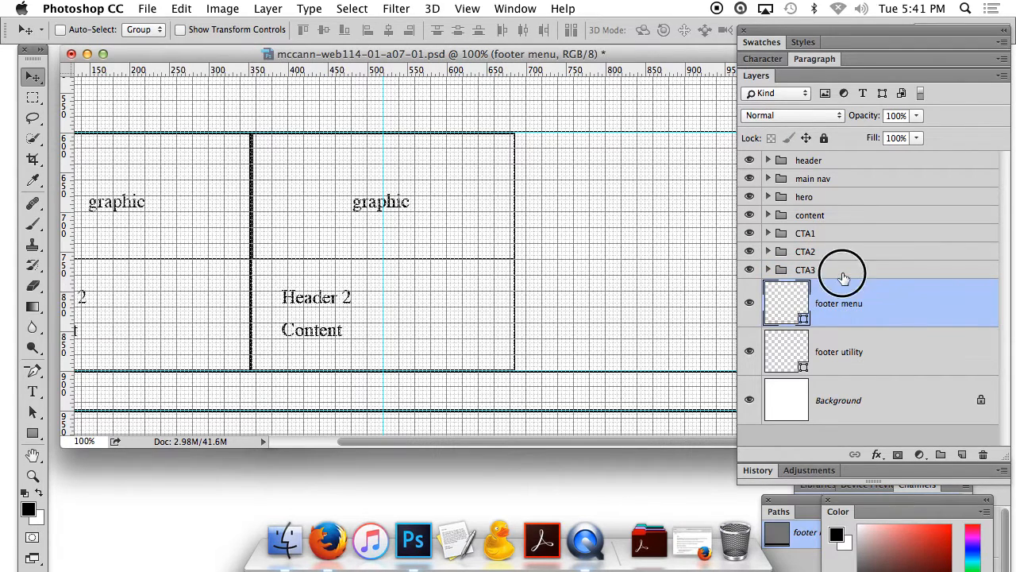
drag(479, 296, 583, 318)
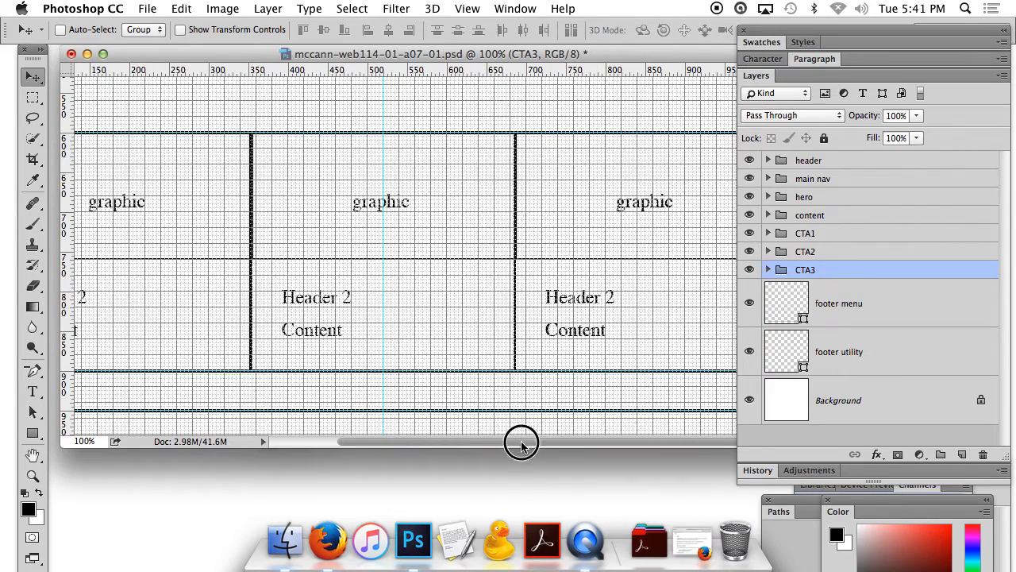
drag(750, 29, 823, 36)
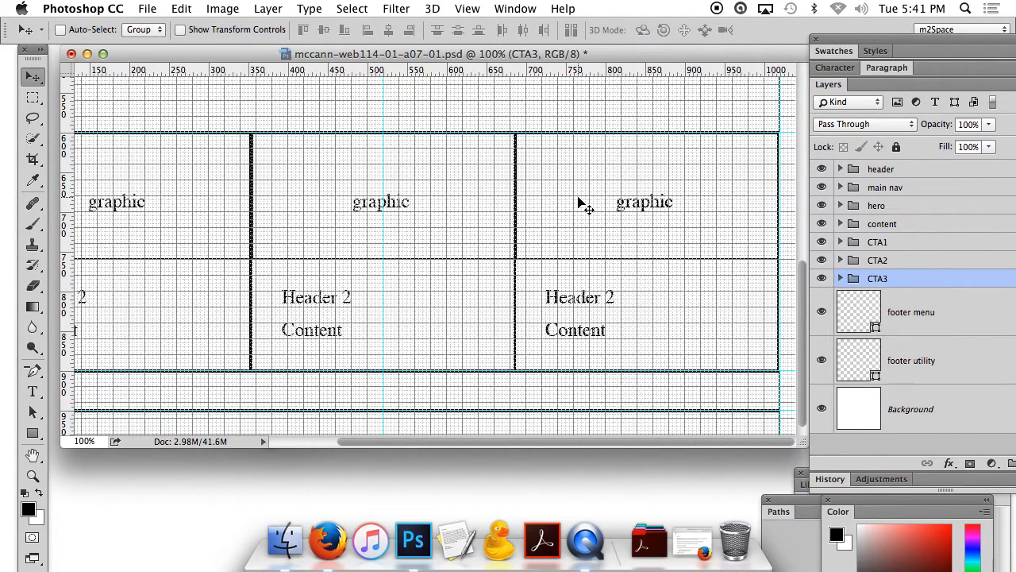
Nudge the CTA3 group slightly right, checking its borders up close against CTA2 and the page's right guide
click(33, 476)
drag(767, 114, 792, 170)
key(v)
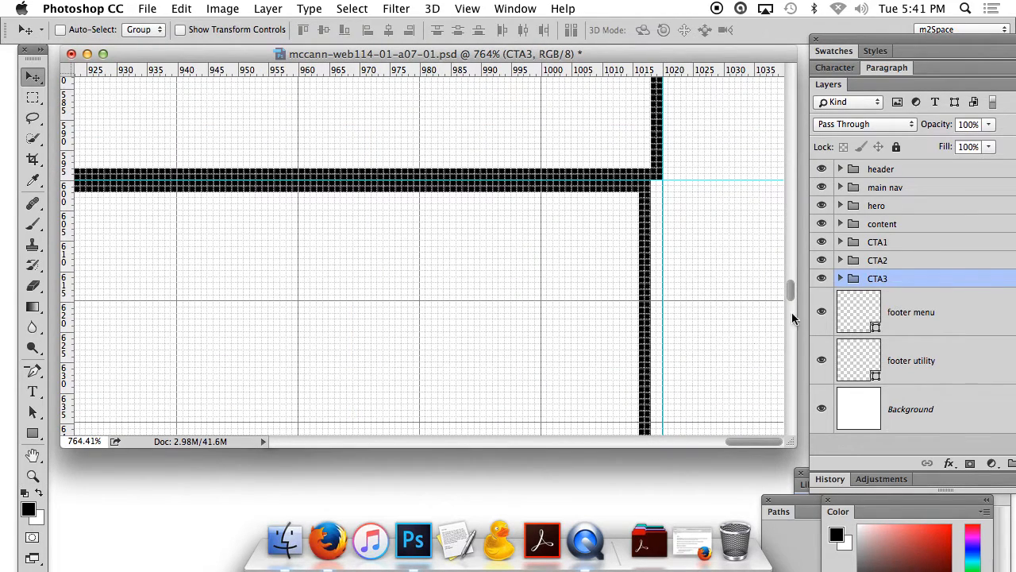
drag(746, 441, 595, 442)
mouse_move(453, 239)
mouse_down()
mouse_move(465, 238)
mouse_move(456, 238)
mouse_up()
drag(614, 443, 777, 442)
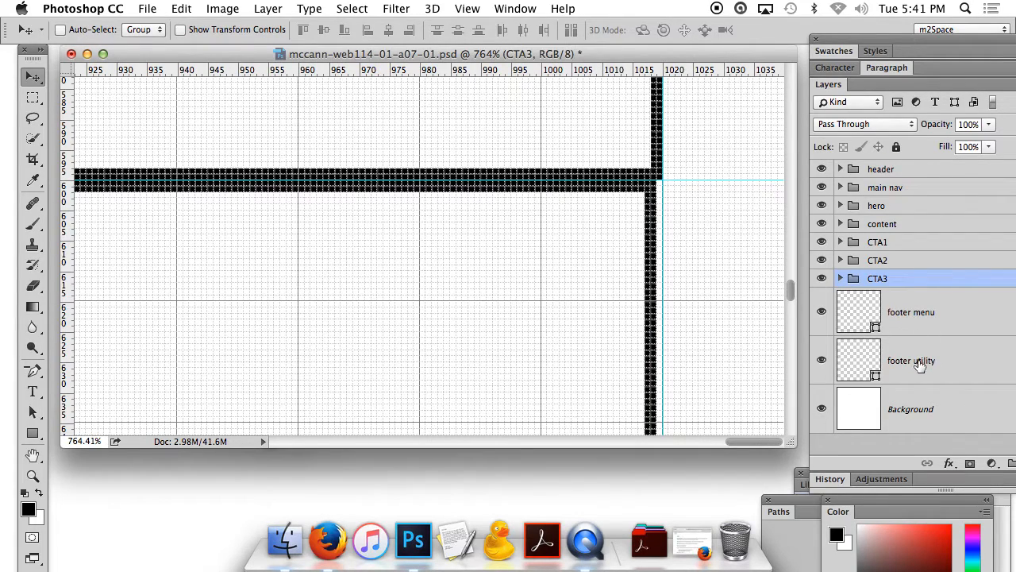
Widen the cta rectangle inside CTA3 to 100.30% so it meets the page's right guide, apply the transformation and collapse the group
click(842, 278)
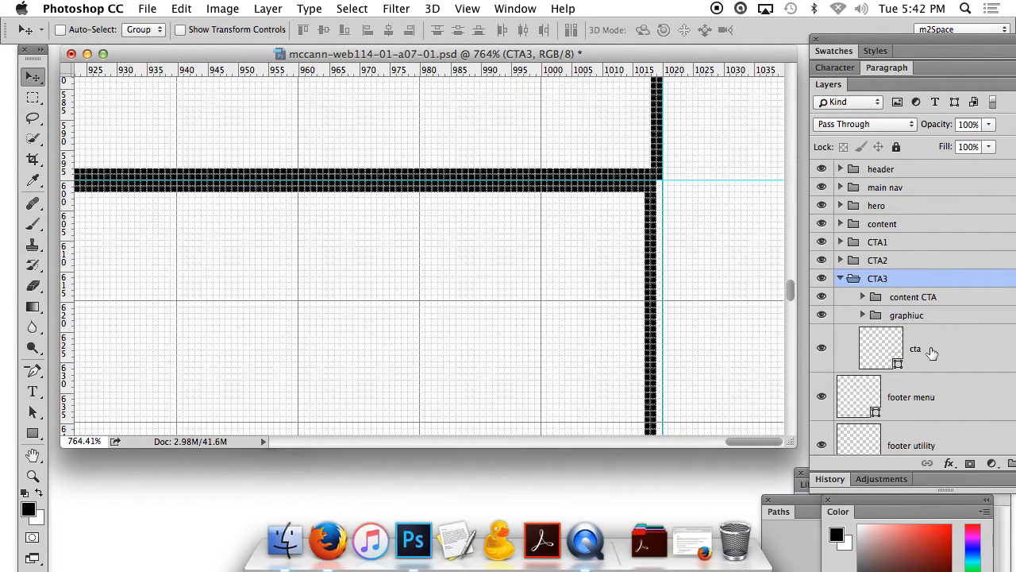
click(916, 350)
key(super+t)
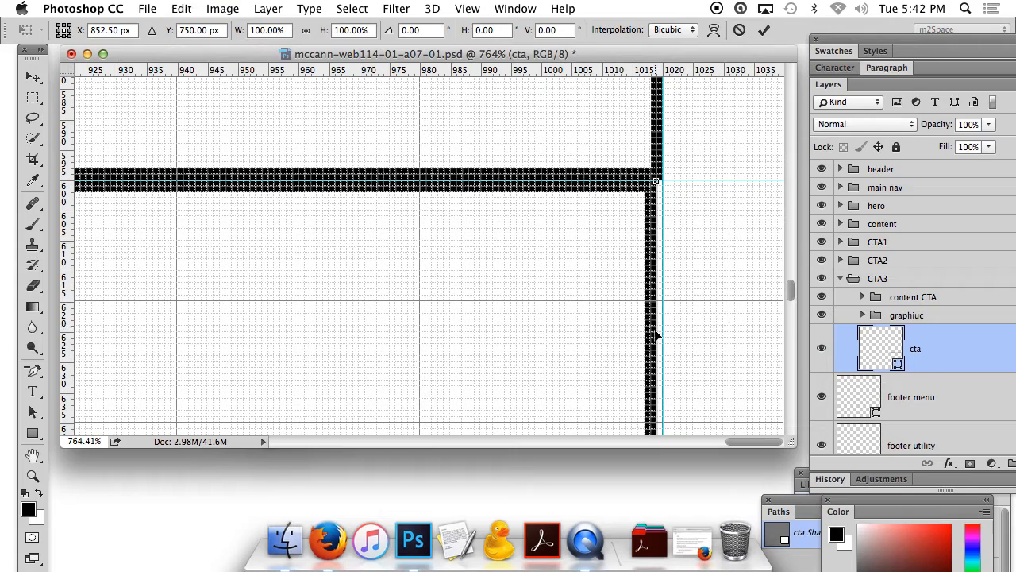
drag(659, 330, 662, 327)
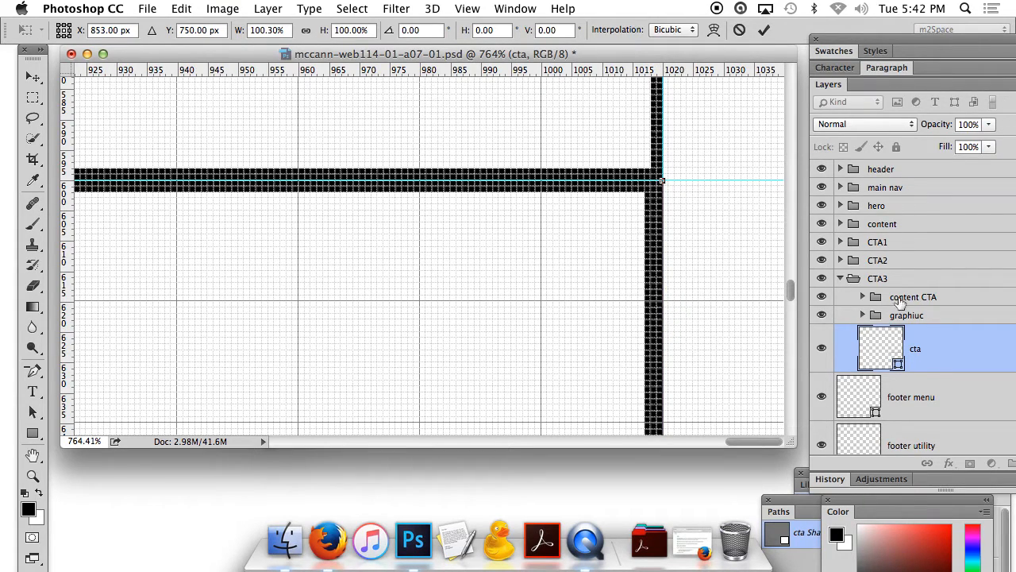
click(33, 76)
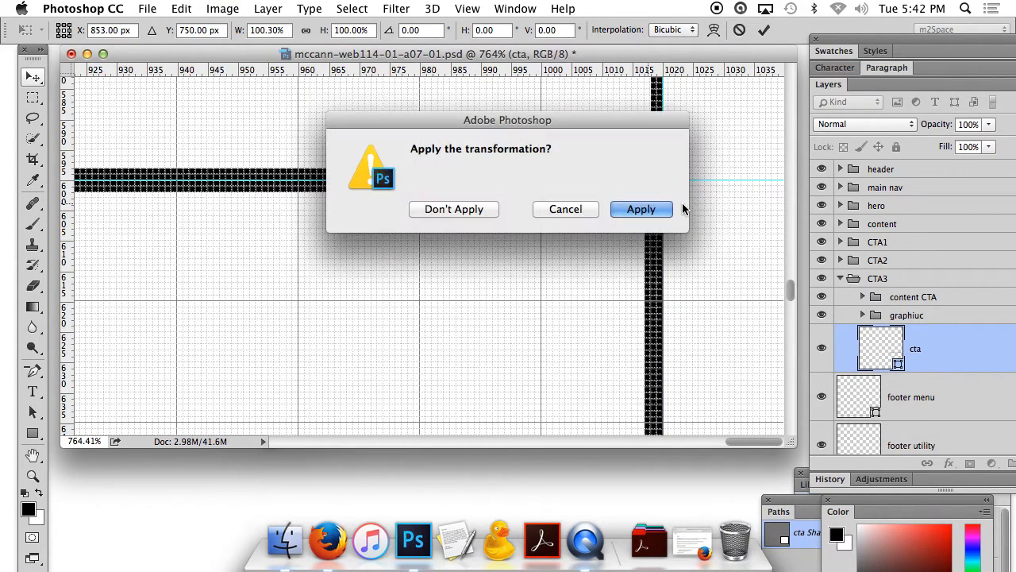
click(673, 205)
click(848, 280)
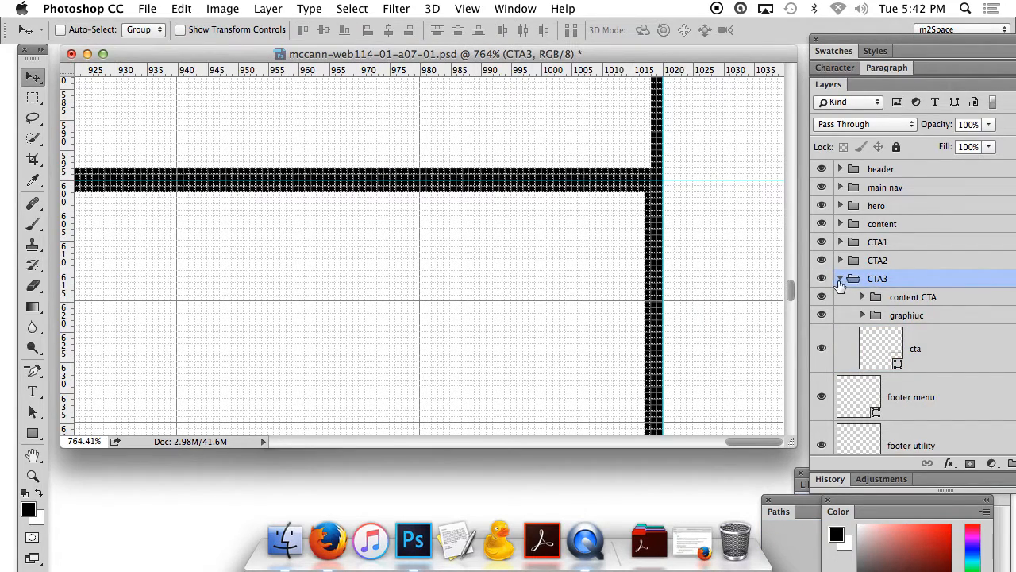
click(845, 280)
Fit the whole page in view and hide the grid
key(super+0)
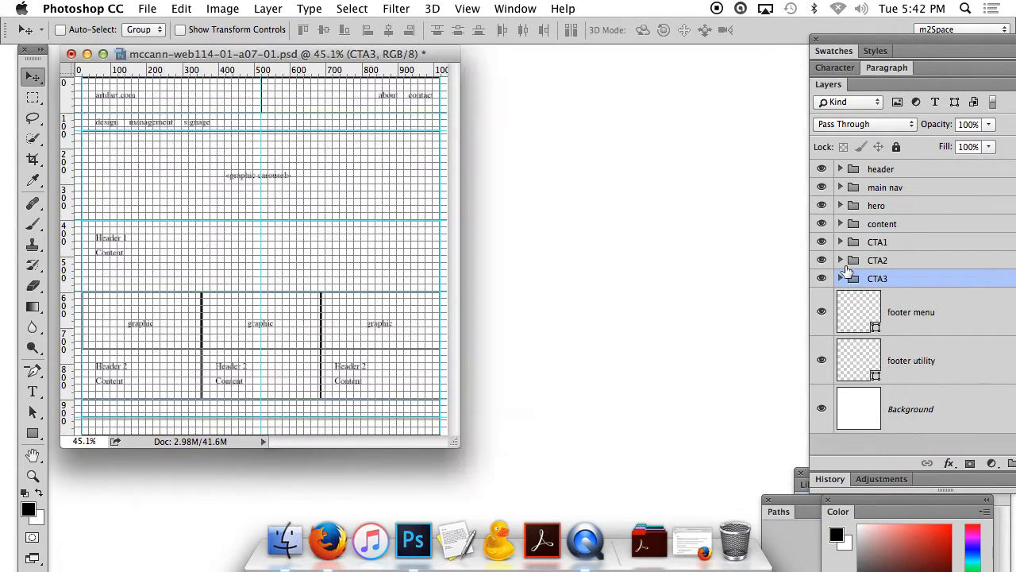
key(super+apostrophe)
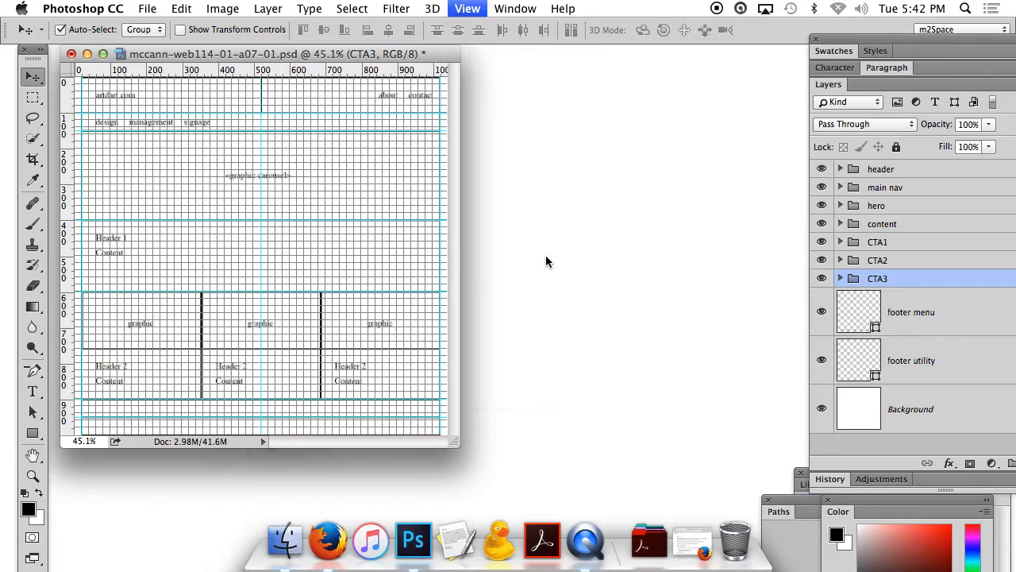
Hide the guides, enlarge the document window around the whole page and bring the panels fully back on screen
key(super+semicolon)
drag(466, 445, 619, 469)
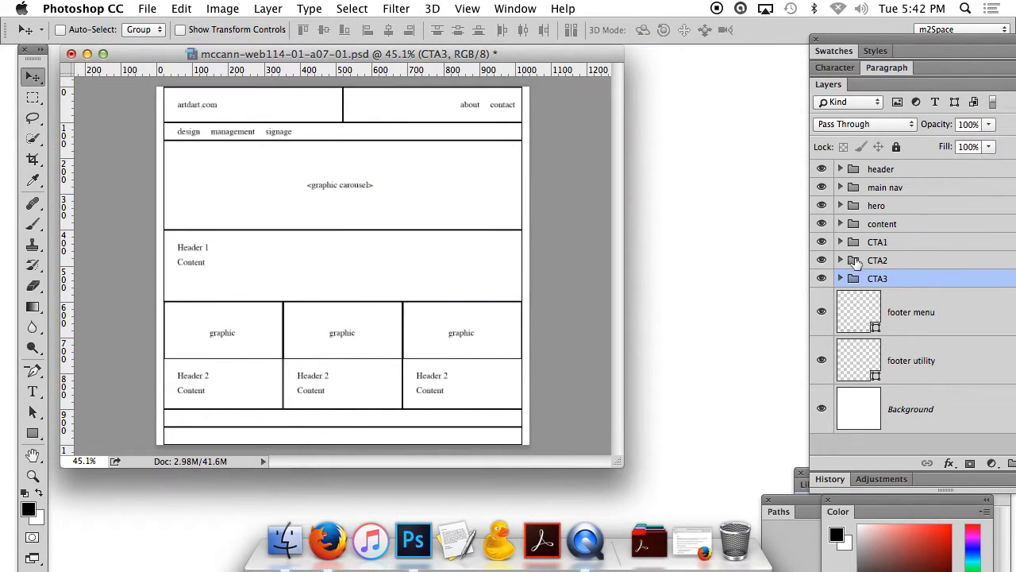
drag(857, 41, 790, 25)
Combine the CTA1, CTA2 and CTA3 groups into one parent group named CTAs
click(829, 226)
shift+click(856, 262)
drag(880, 263, 945, 447)
double_click(816, 227)
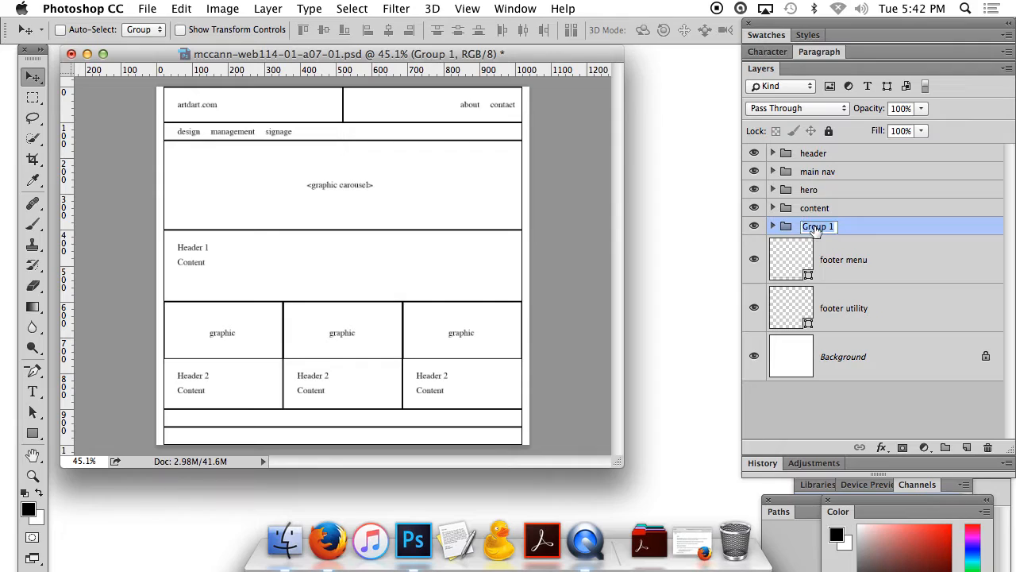
text(CTAs)
key(Return)
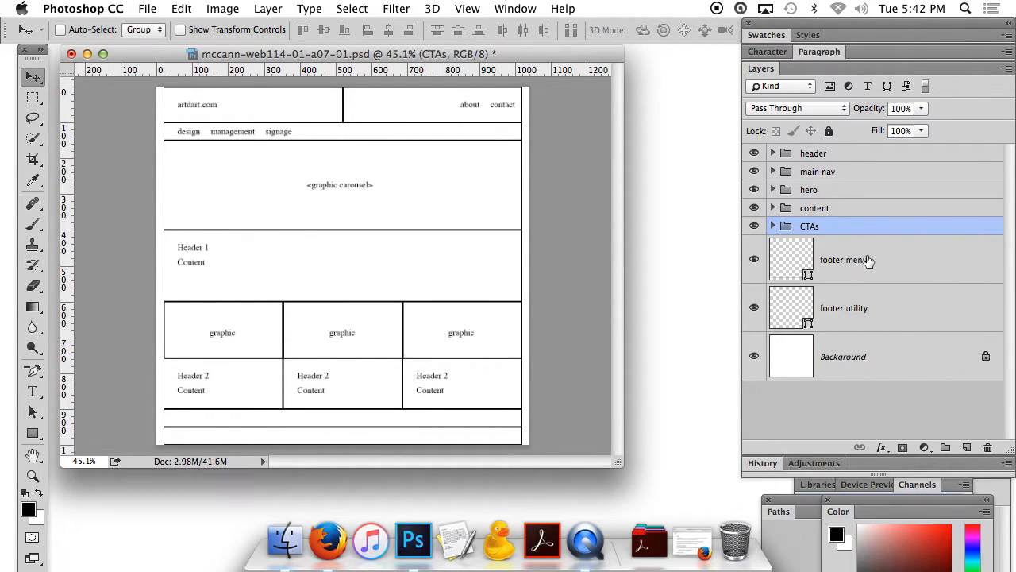
Delete the footer menu and footer utility rectangle layers together
click(864, 274)
click(872, 312)
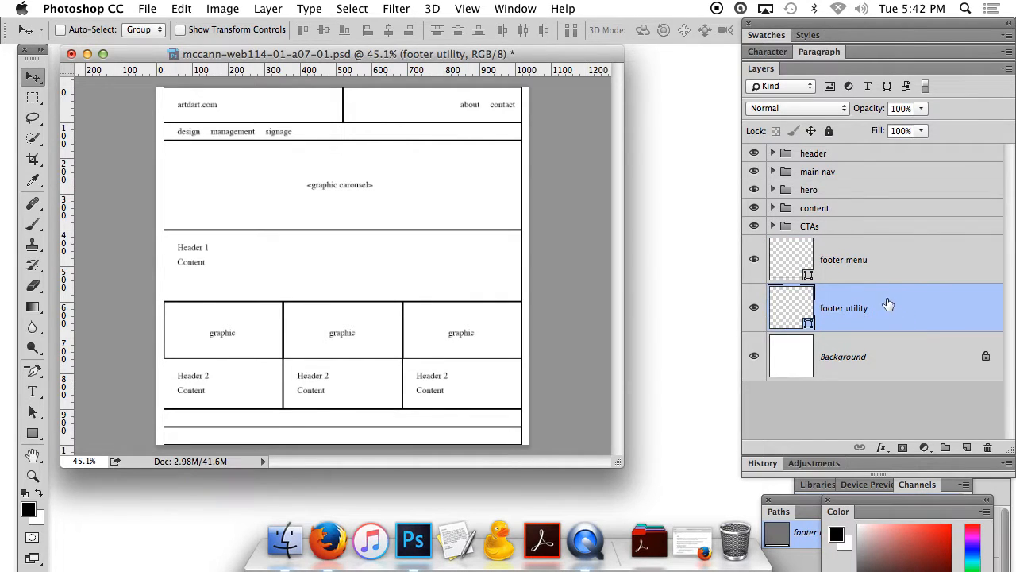
key(F12)
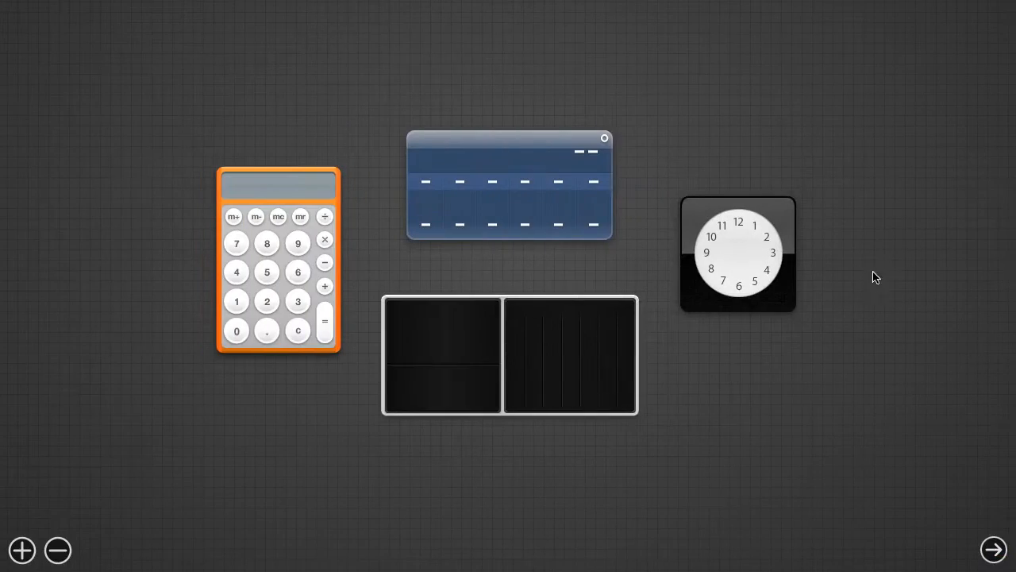
click(994, 550)
shift+click(896, 266)
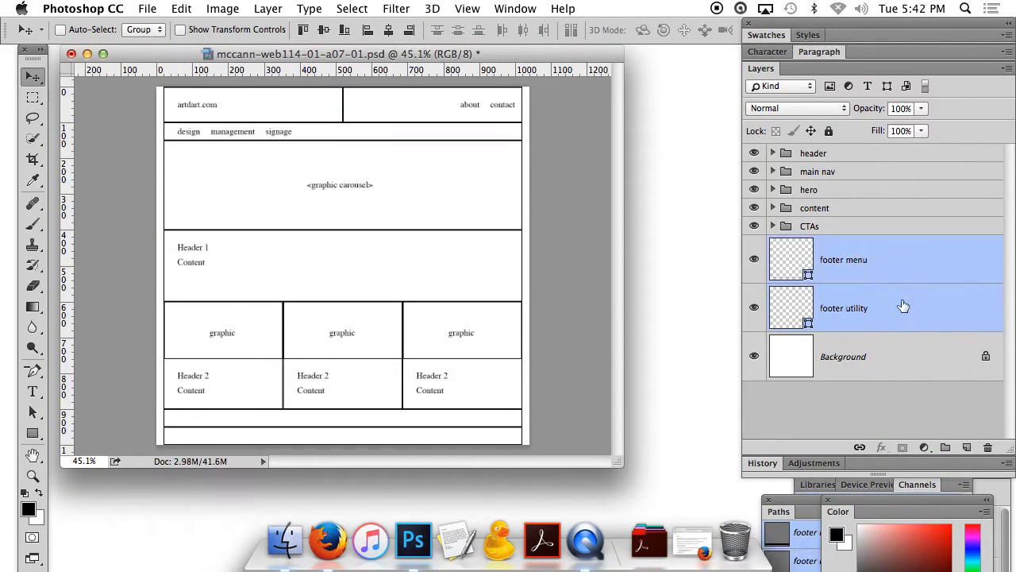
drag(900, 318, 987, 447)
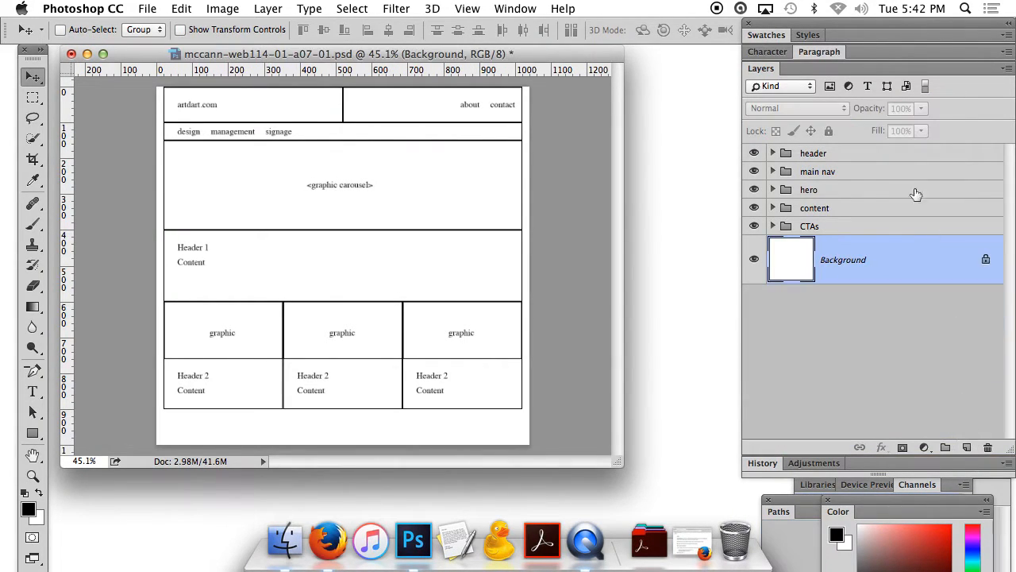
Duplicate the main nav group beneath the CTAs group, place the copy under the CTA boxes and show the guides
drag(848, 175, 859, 248)
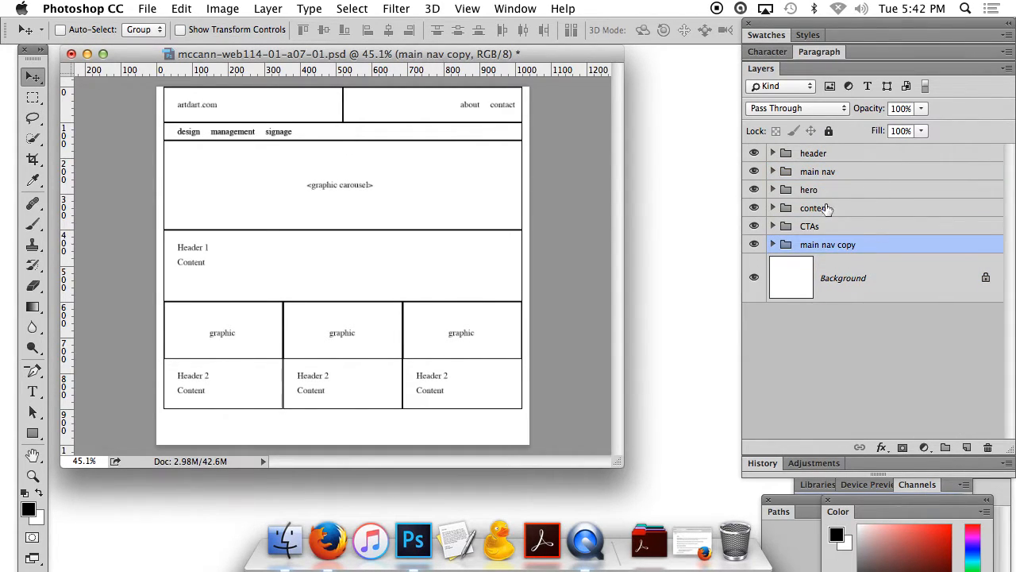
drag(432, 132, 413, 411)
key(super+semicolon)
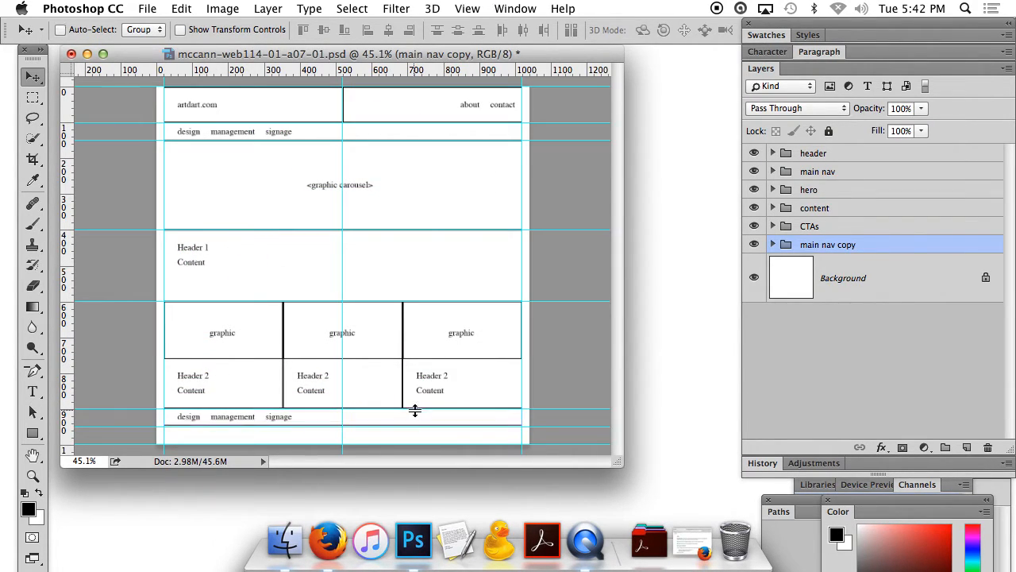
Align the copied navigation bar with the footer guides below the CTA boxes, working up close
click(34, 475)
drag(141, 382, 209, 448)
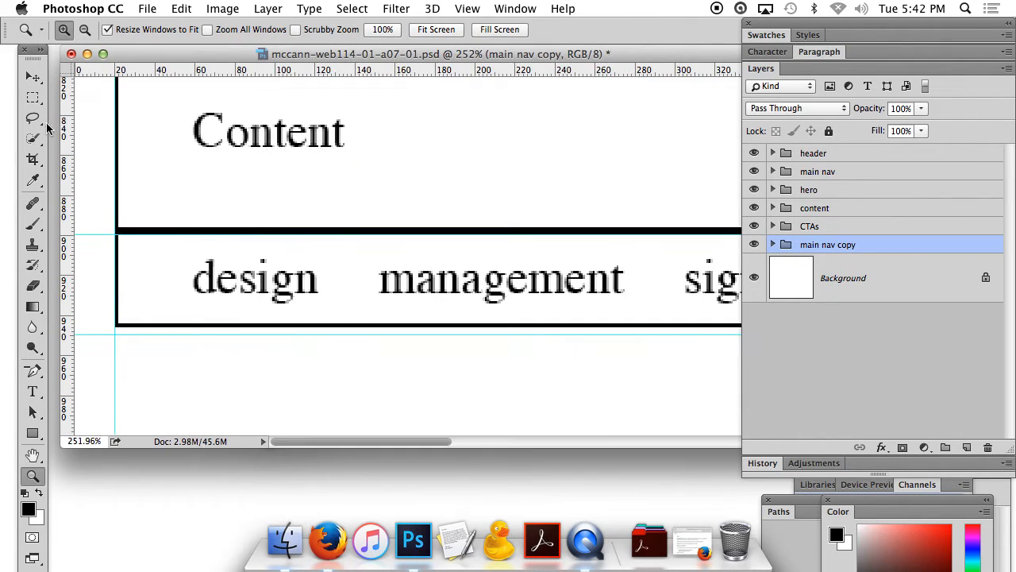
click(34, 77)
drag(159, 265, 158, 277)
key(super+1)
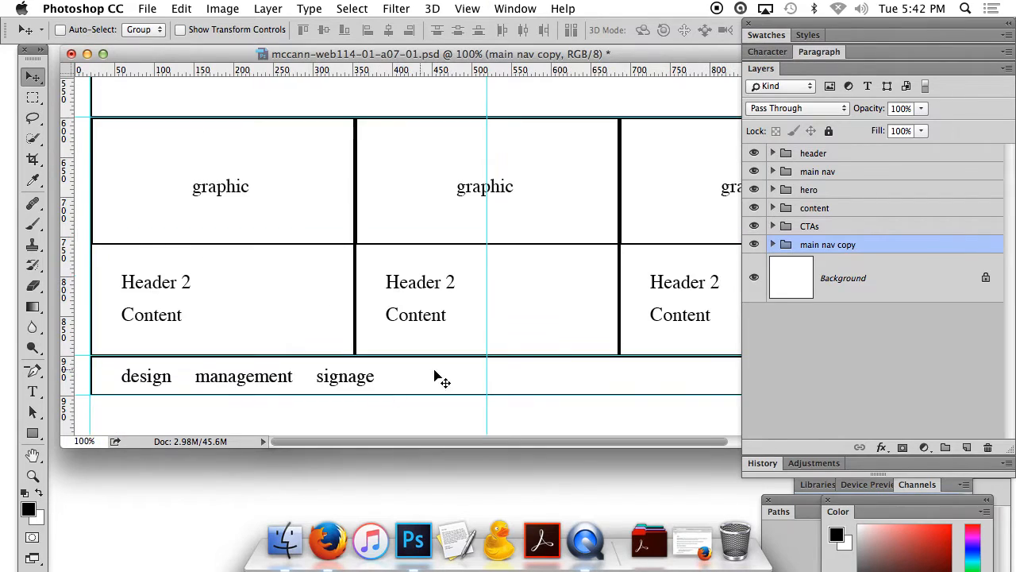
Rename the copied main nav group as footer nav
double_click(830, 245)
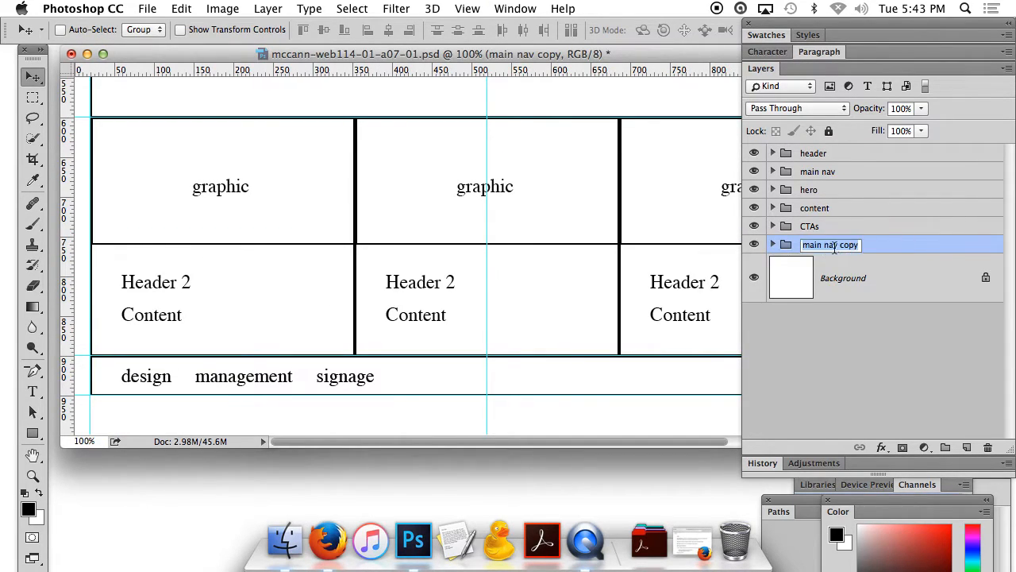
text(f)
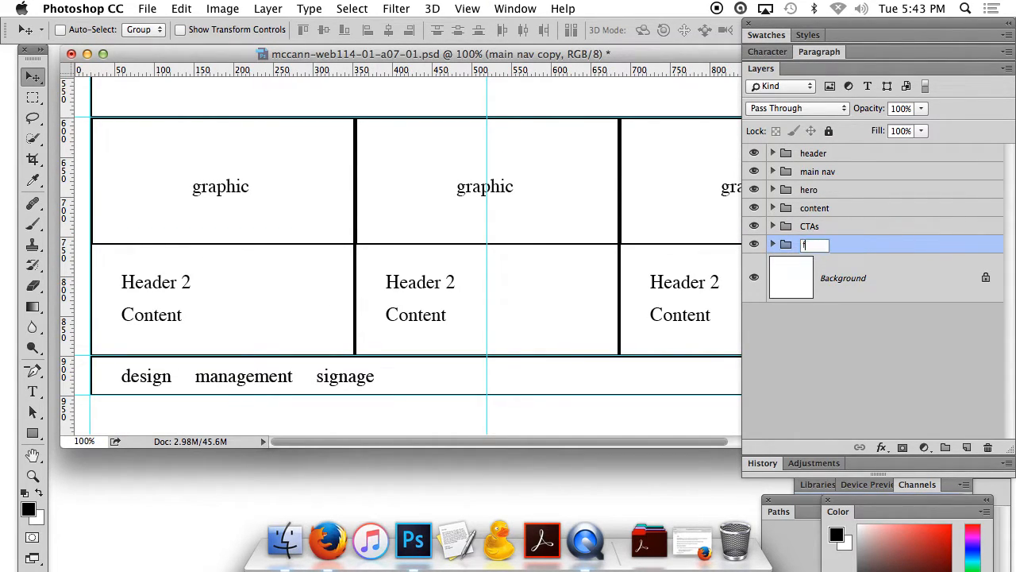
text(ooter na)
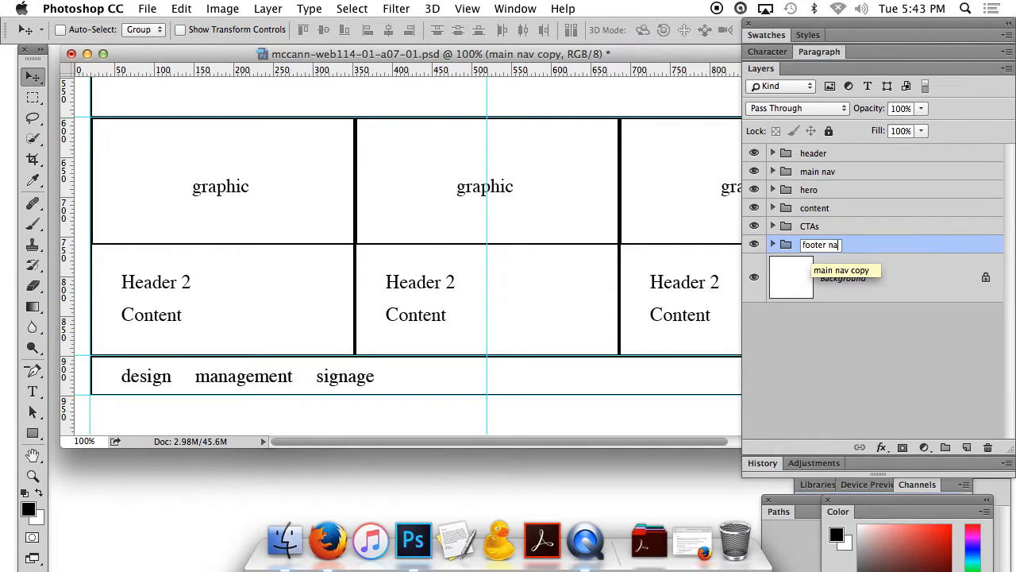
Copy the "about contact" text from the header's utility area and collapse the header group
click(30, 386)
key(super+minus)
key(super+minus)
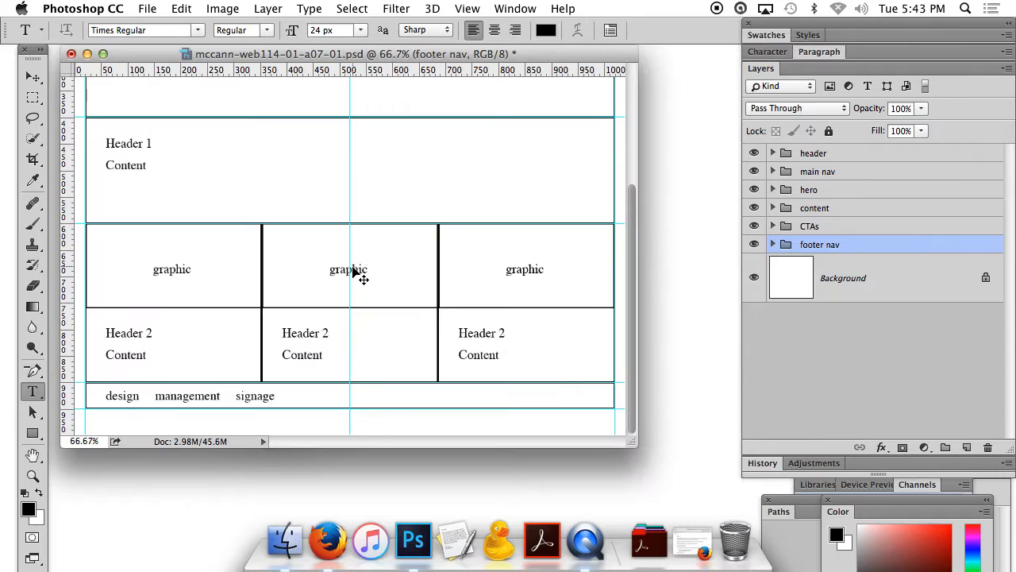
click(494, 95)
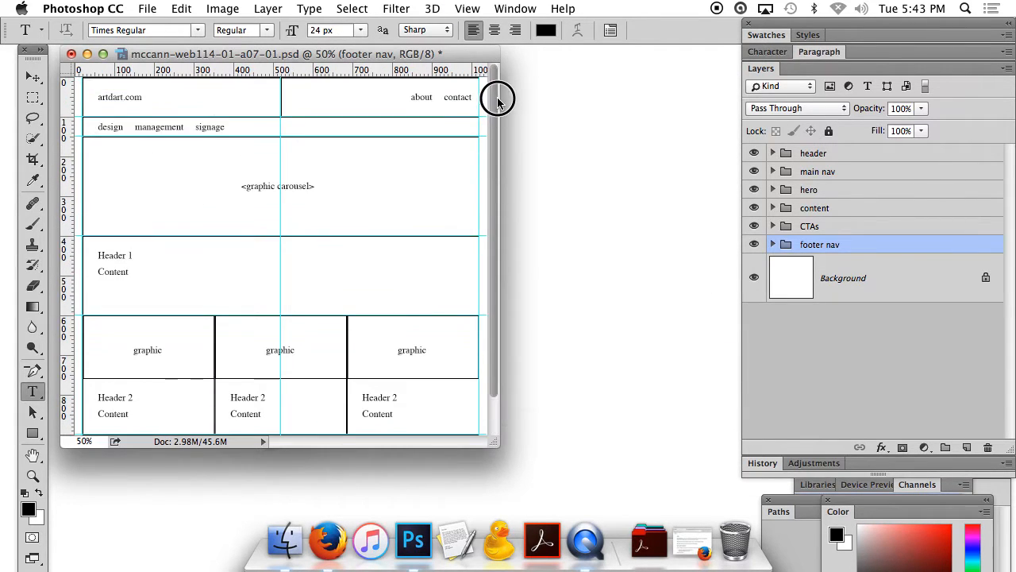
drag(410, 98, 468, 101)
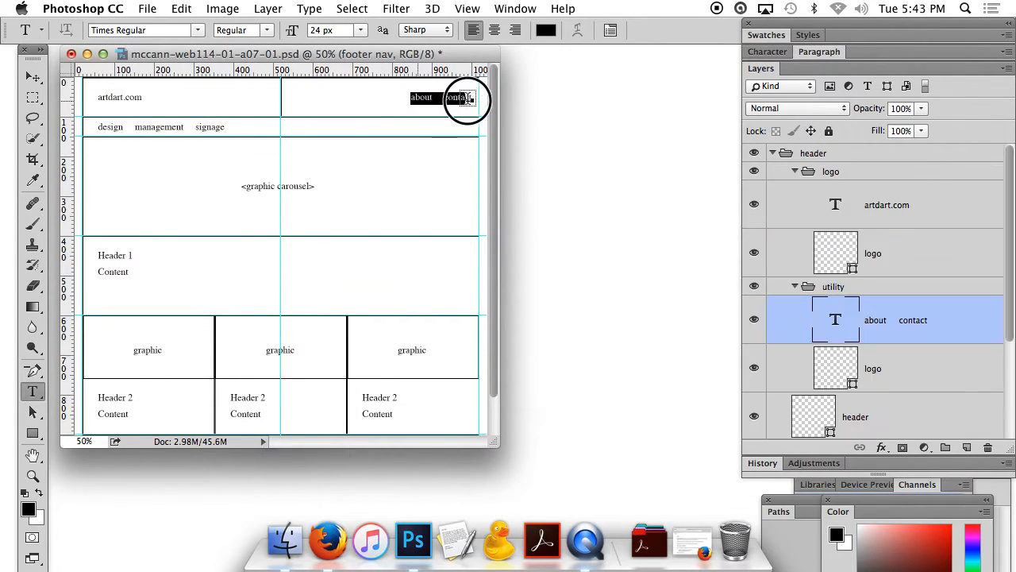
click(181, 9)
click(194, 123)
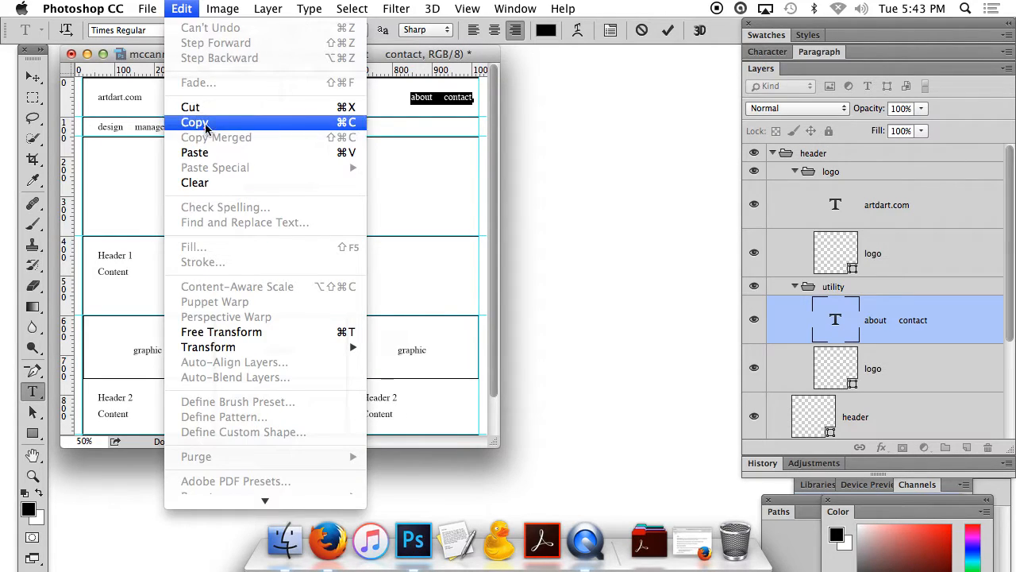
click(772, 154)
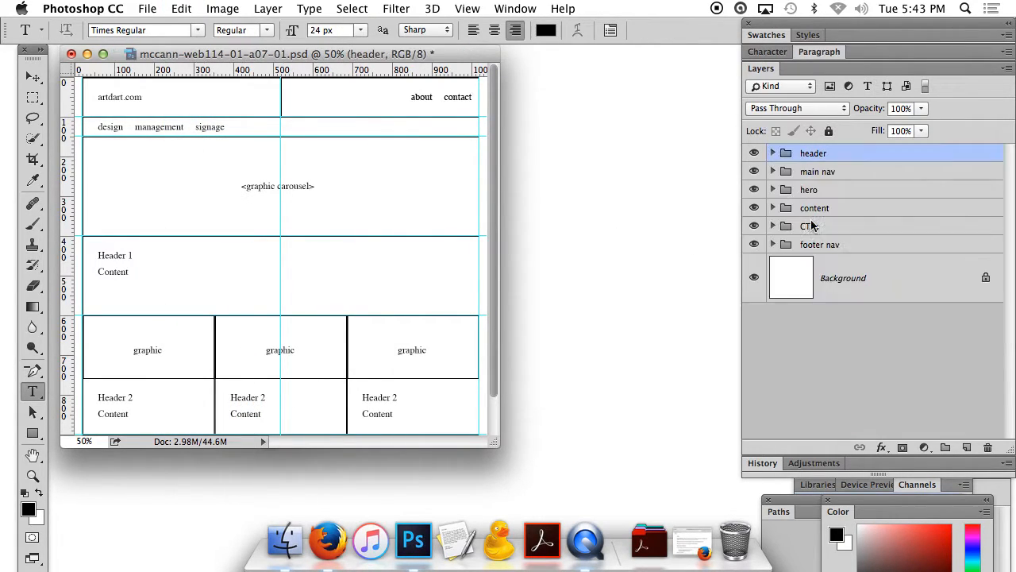
Paste the copied about and contact links after "signage" in the footer nav text, and collapse the group
click(773, 244)
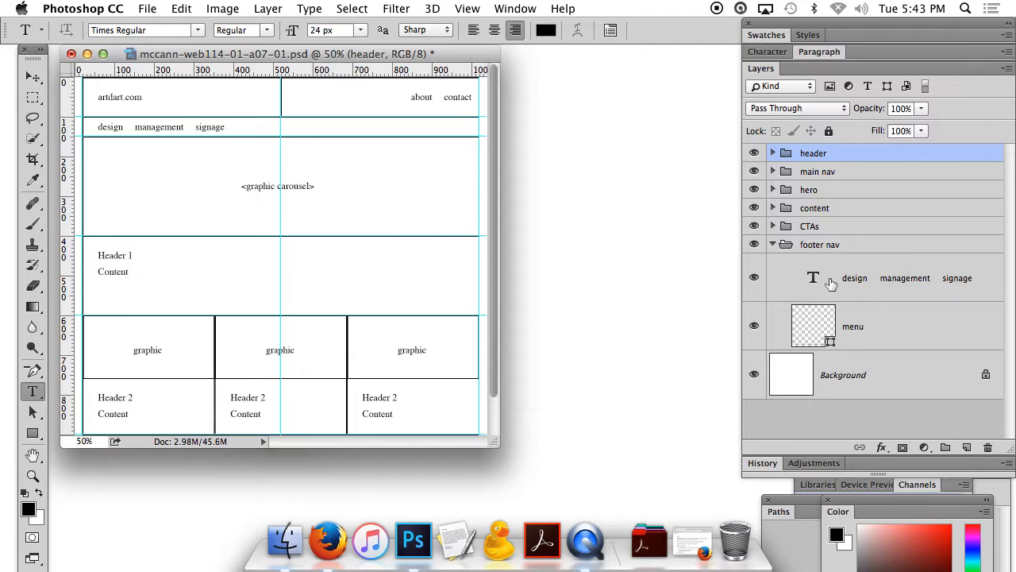
drag(495, 333, 499, 406)
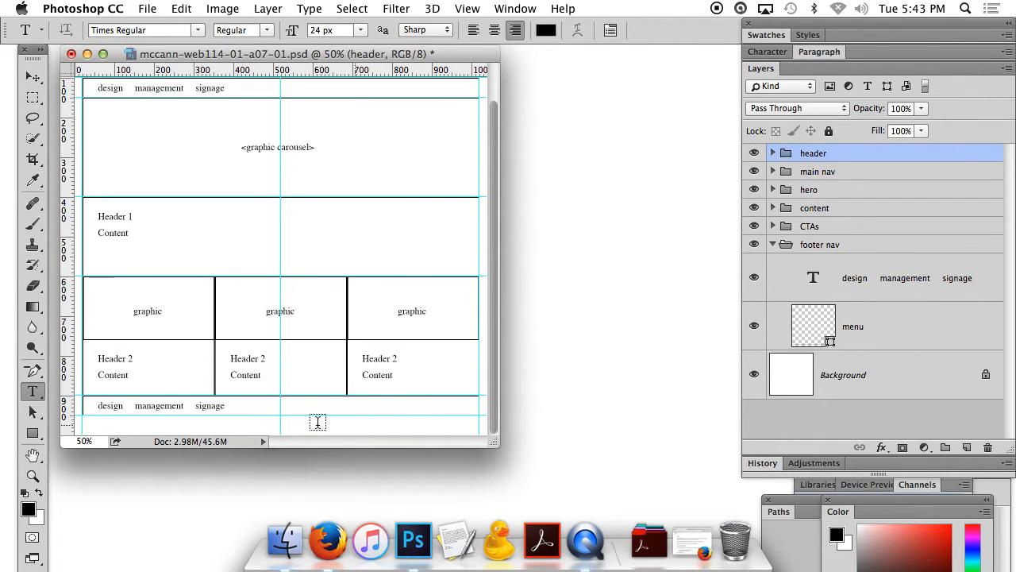
click(223, 406)
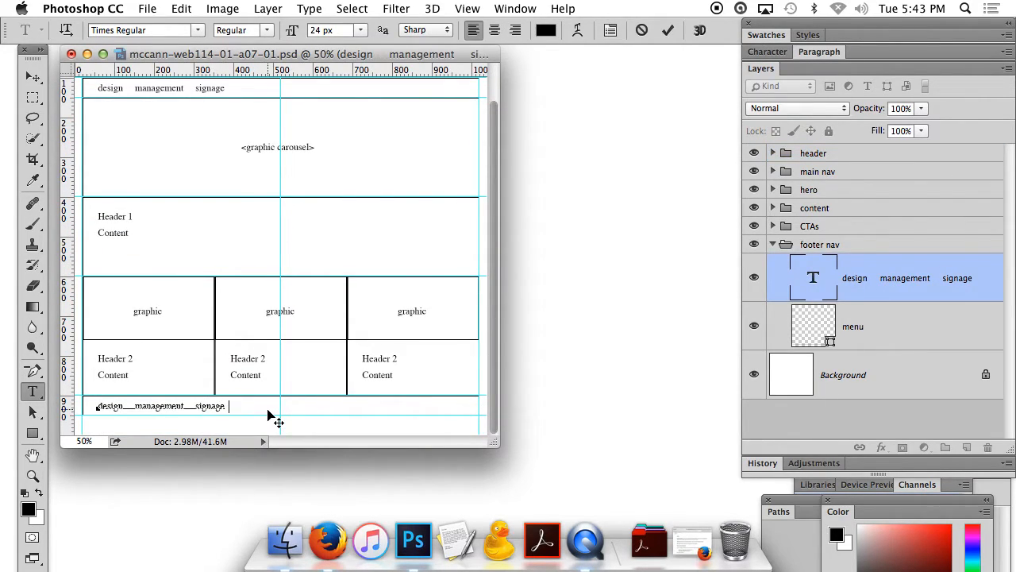
key(super+v)
click(32, 77)
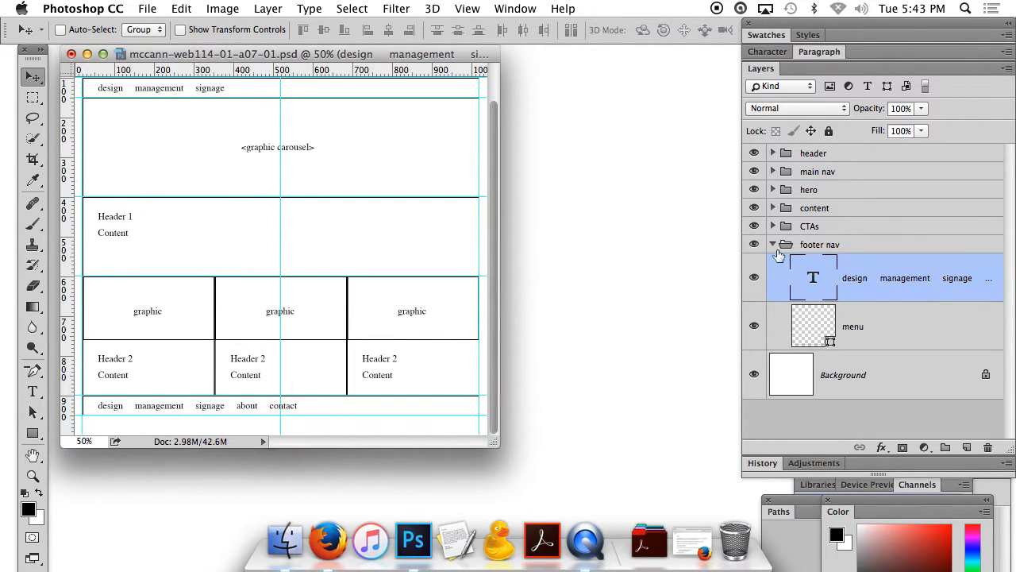
click(774, 244)
Duplicate the footer nav group, place the copy directly beneath it in the layer order and name it footer utility
click(493, 310)
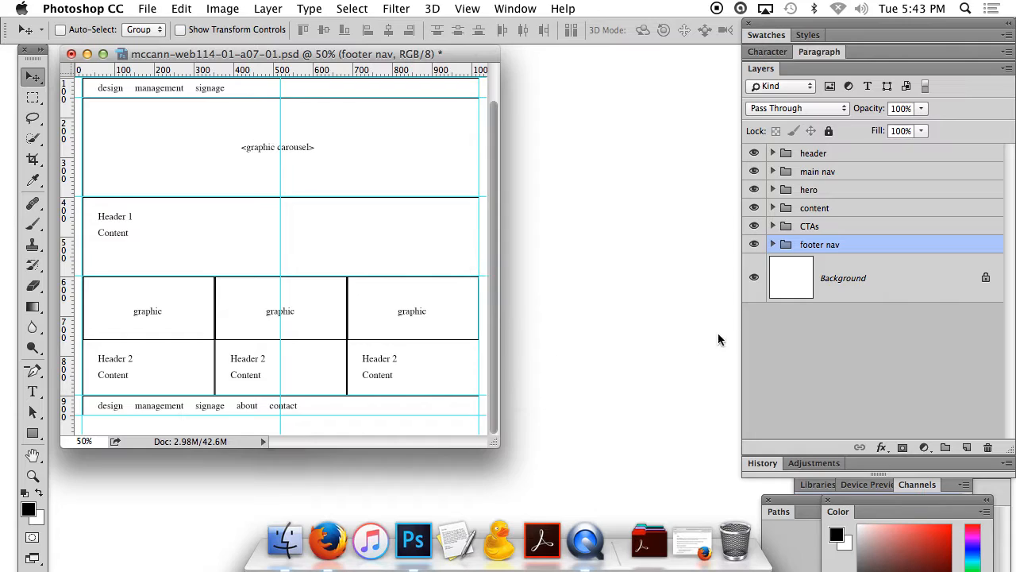
drag(881, 248, 966, 448)
mouse_move(864, 252)
mouse_down()
mouse_move(864, 270)
mouse_move(835, 263)
mouse_move(862, 264)
mouse_up()
double_click(849, 266)
key(BackSpace)
key(BackSpace)
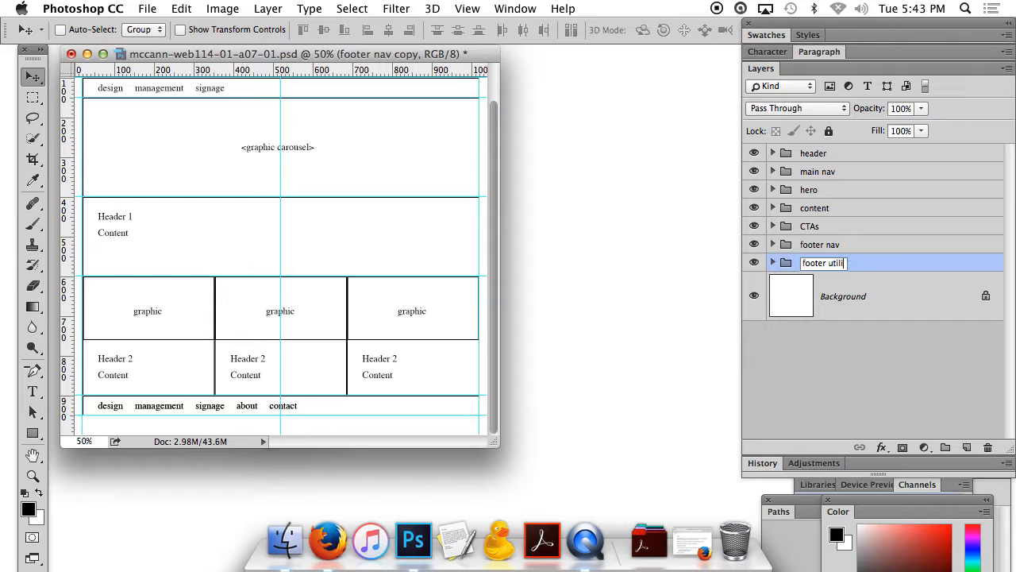
key(Return)
Move the footer utility bar directly below the footer nav bar and check its alignment with the guides up close
drag(316, 409, 314, 429)
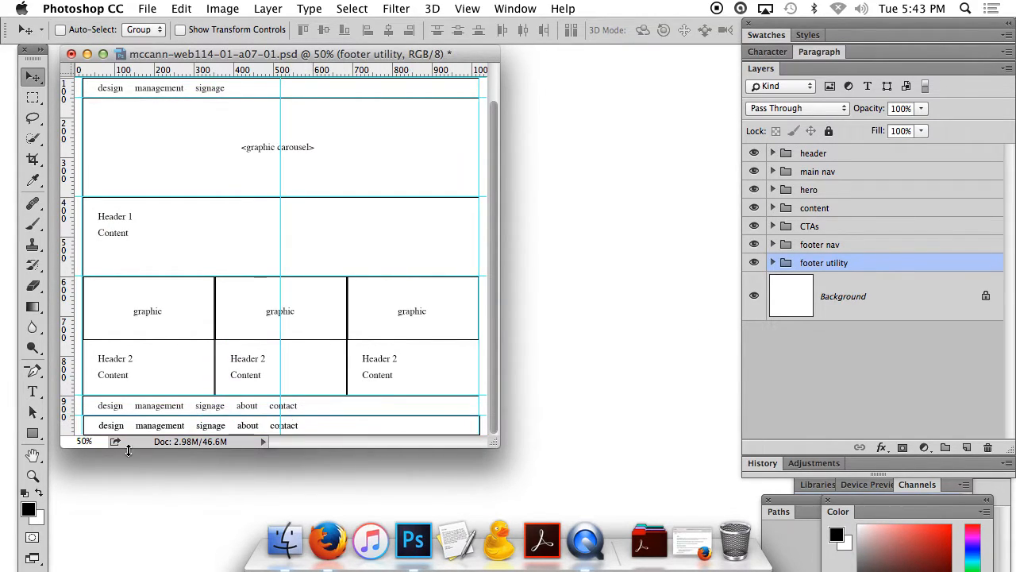
click(33, 475)
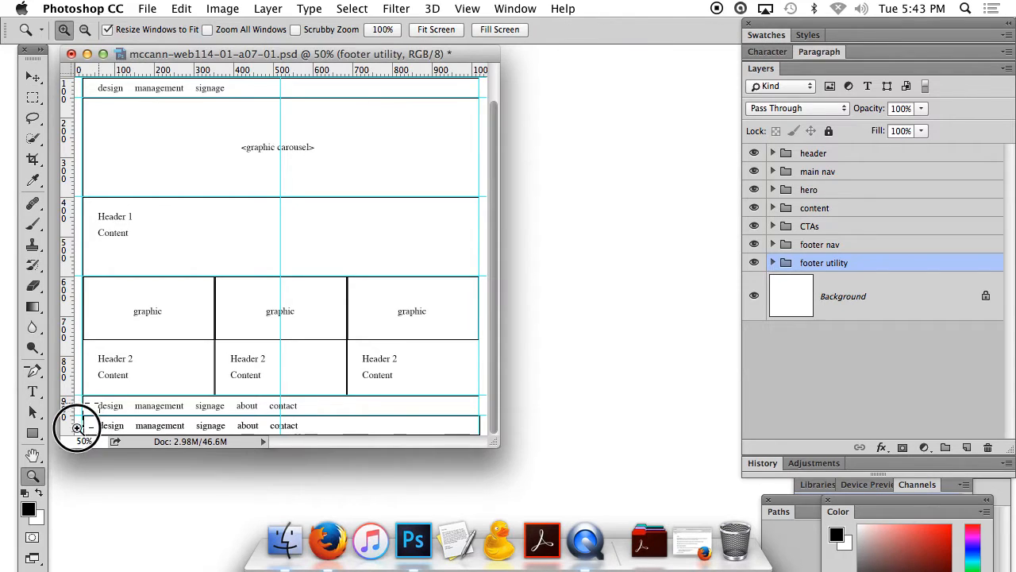
drag(78, 428, 78, 440)
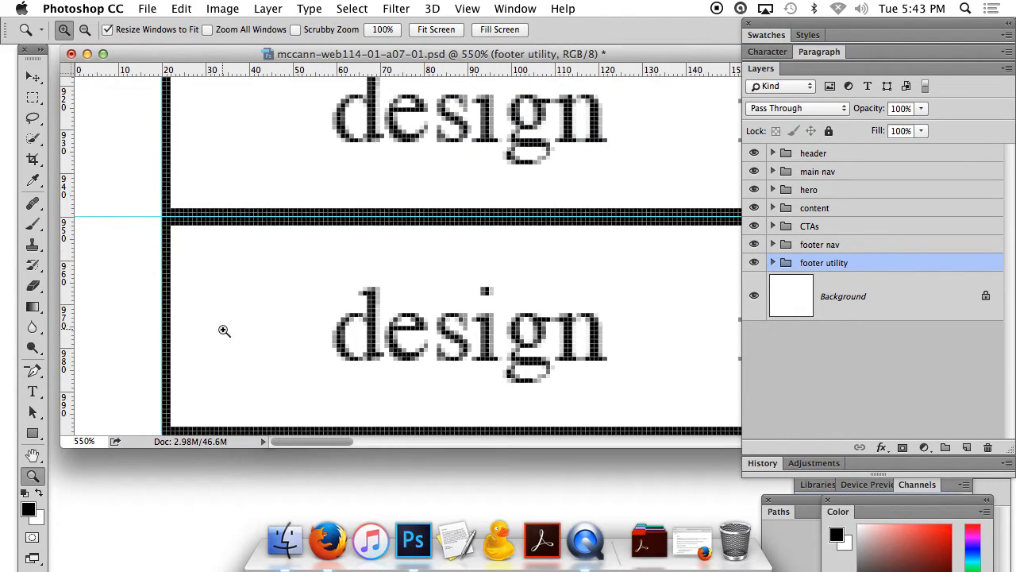
key(super+1)
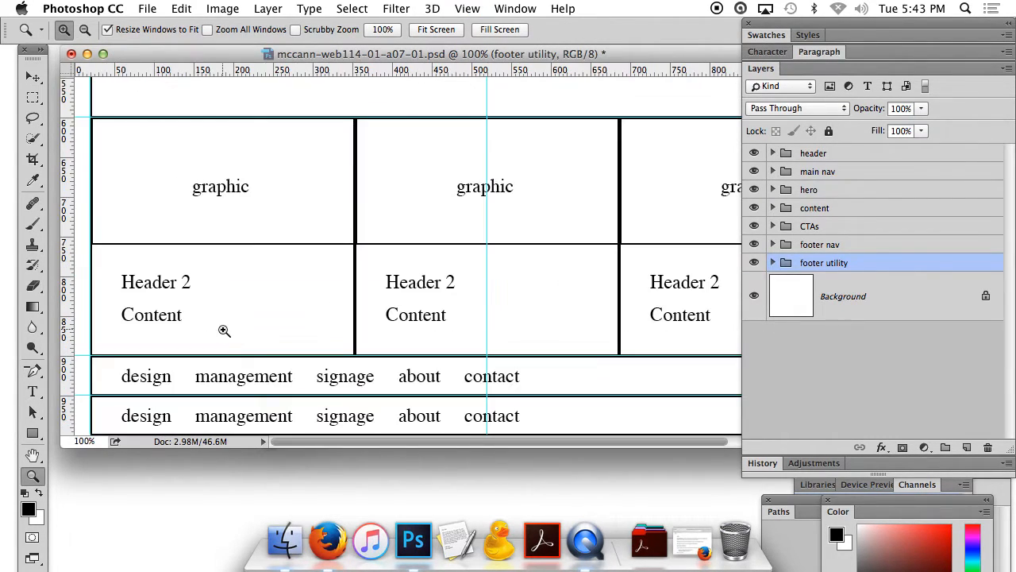
Replace the footer utility bar's link text with a copyright line of ©2015 followed by the author's name
click(774, 263)
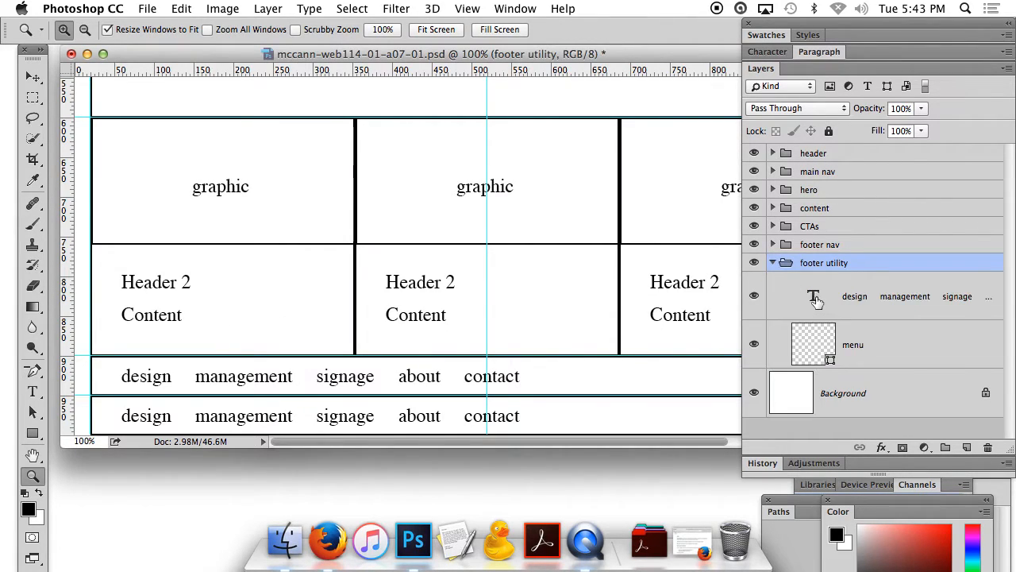
double_click(813, 296)
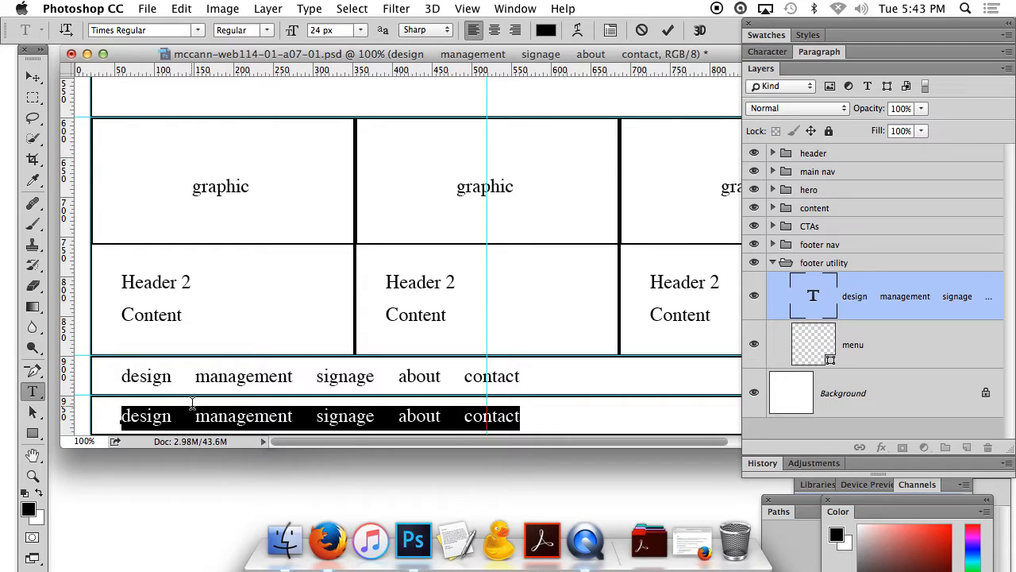
text(©2015)
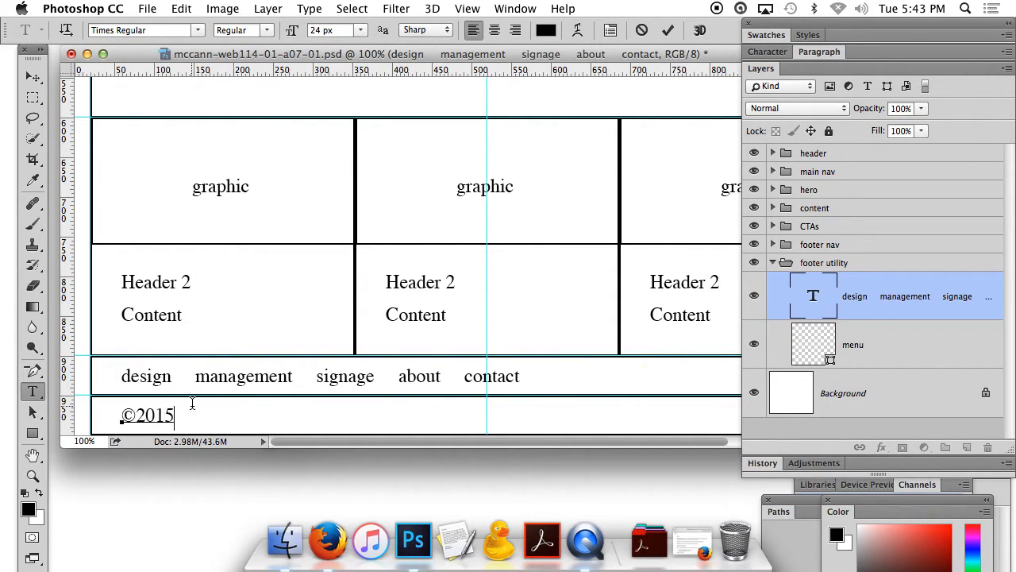
text( MMCa)
click(33, 76)
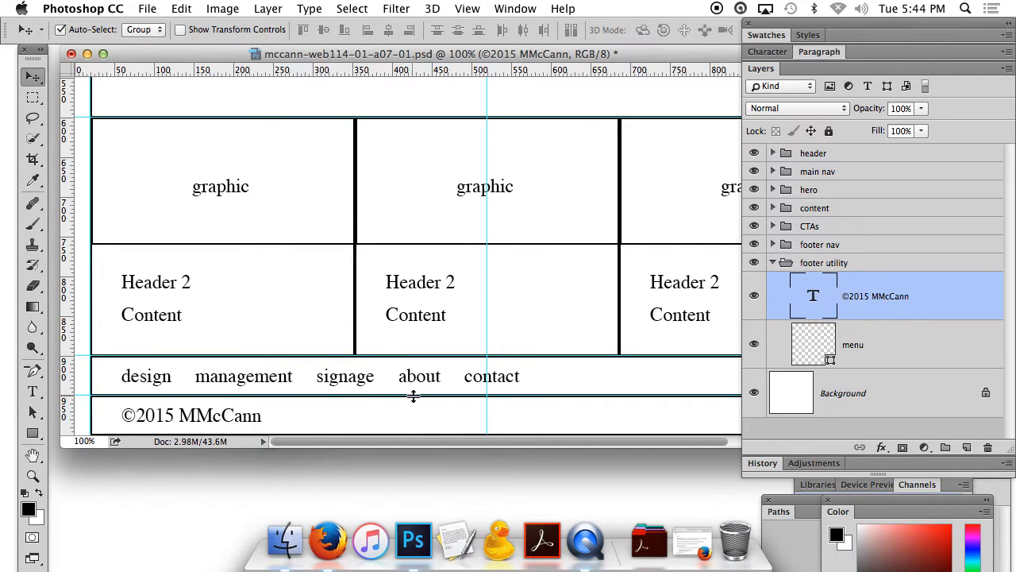
key(super+minus)
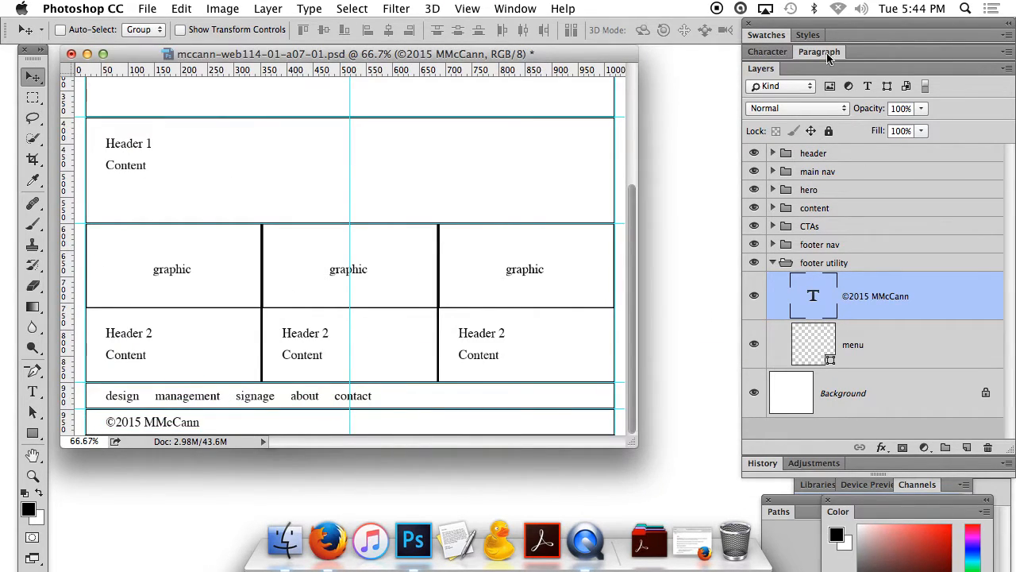
drag(627, 256, 638, 132)
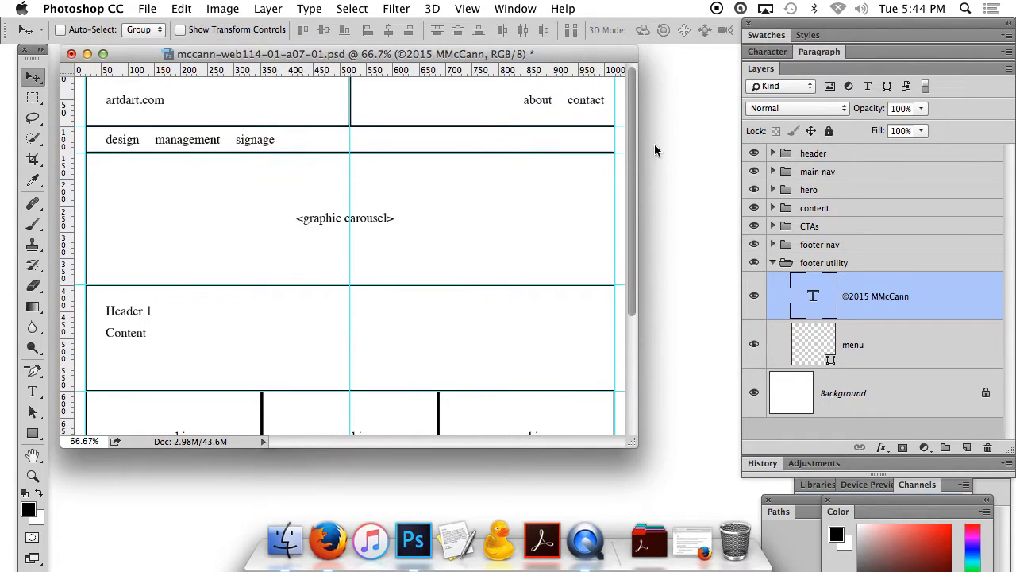
Duplicate the "about contact" text layer from the header's utility group
click(774, 153)
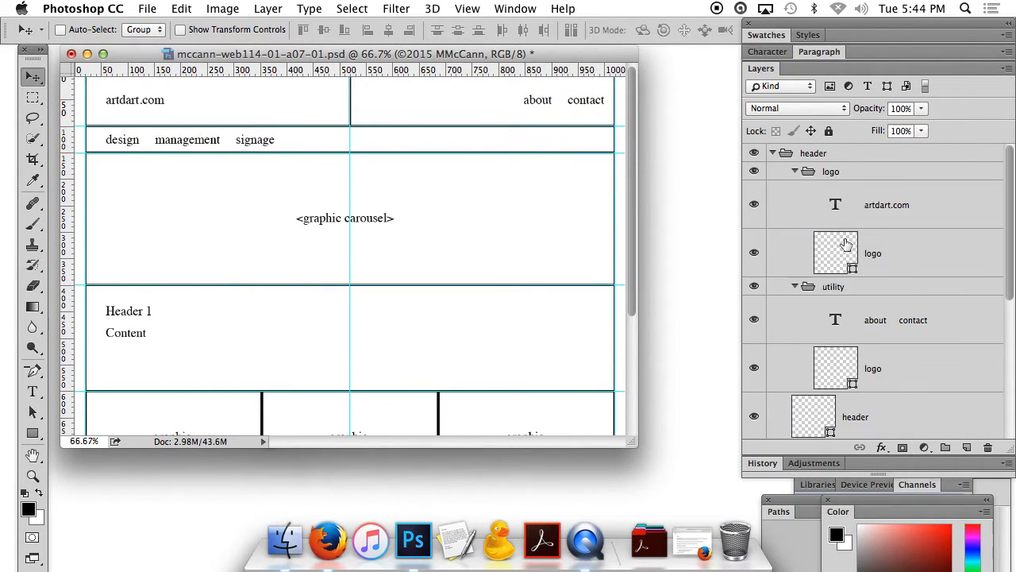
scroll(928, 342, down, 3)
drag(978, 245, 968, 451)
drag(903, 266, 908, 403)
scroll(909, 404, up, 2)
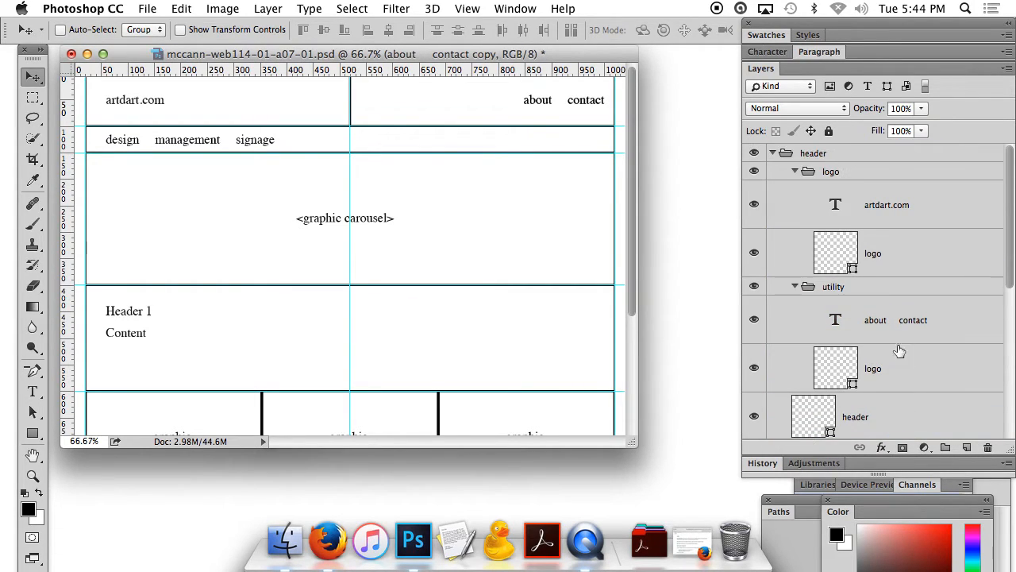
click(775, 155)
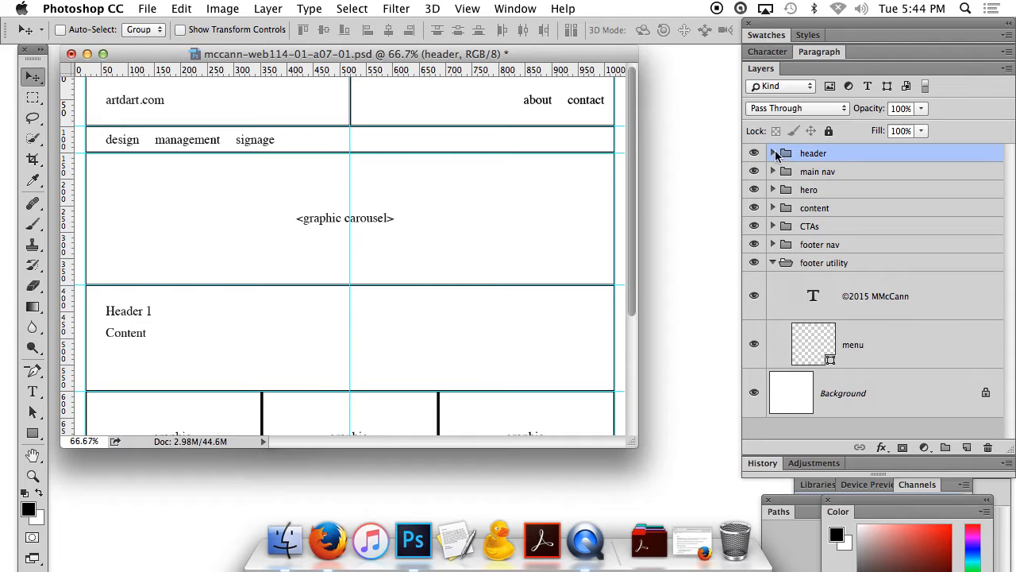
Move the copied "about contact" text layer into the footer utility group above the copyright text, and collapse the header group
click(775, 154)
scroll(883, 286, down, 5)
drag(871, 204, 870, 330)
scroll(881, 312, up, 4)
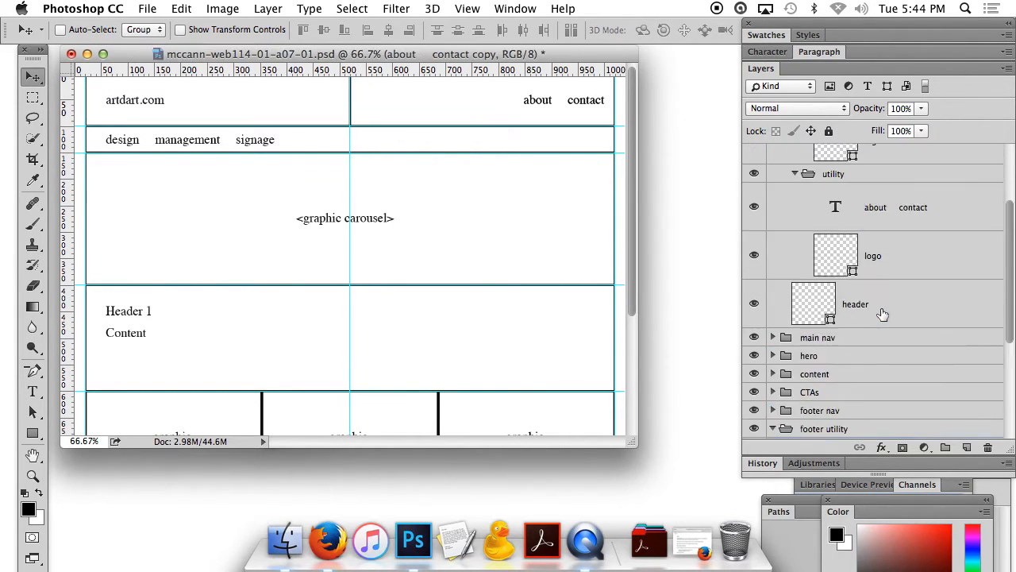
scroll(883, 314, up, 3)
click(775, 156)
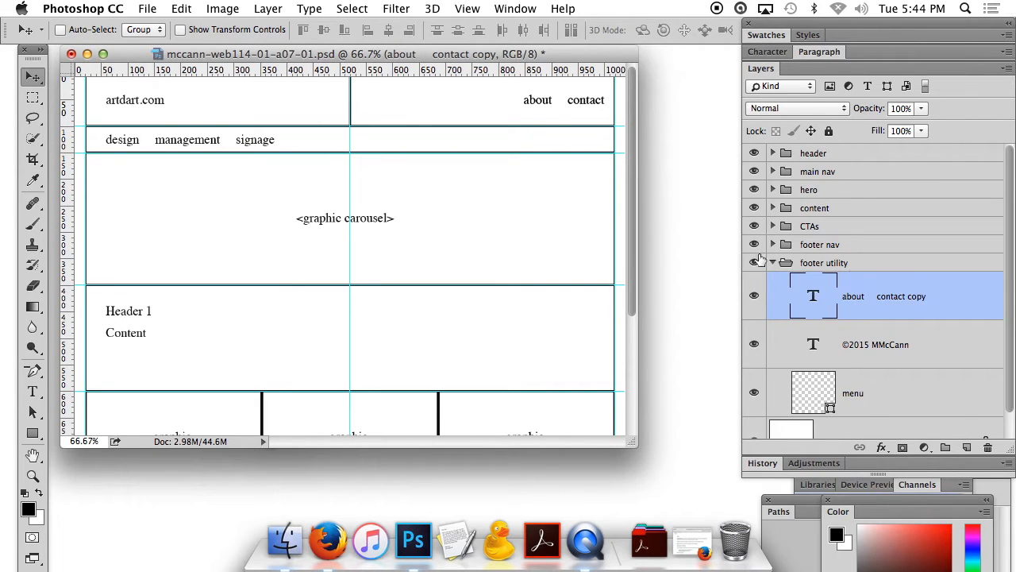
Move the copied about and contact links down to the right end of the footer utility bar, level with the copyright line
drag(585, 127, 578, 346)
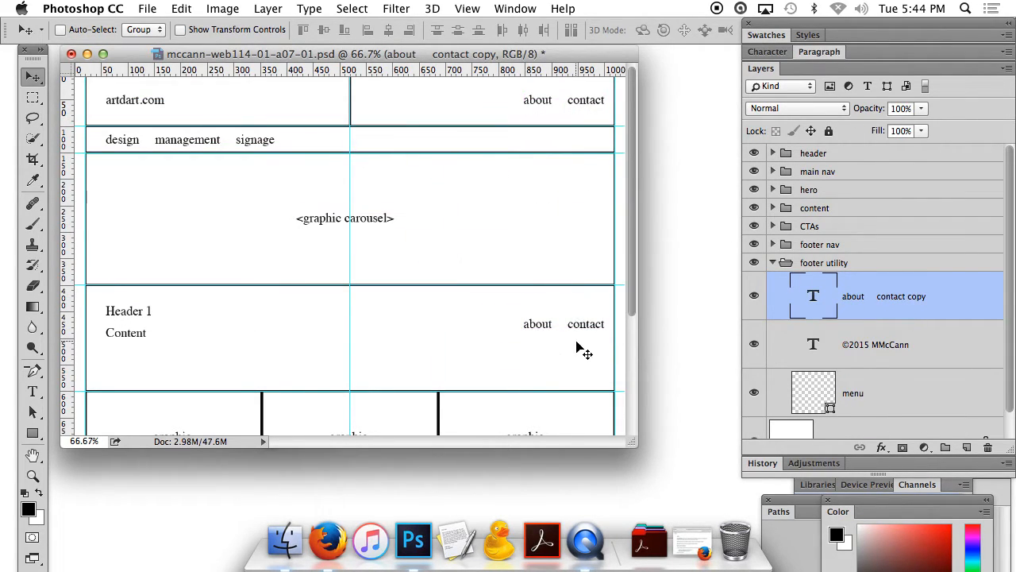
scroll(580, 347, down, 5)
drag(583, 221, 579, 435)
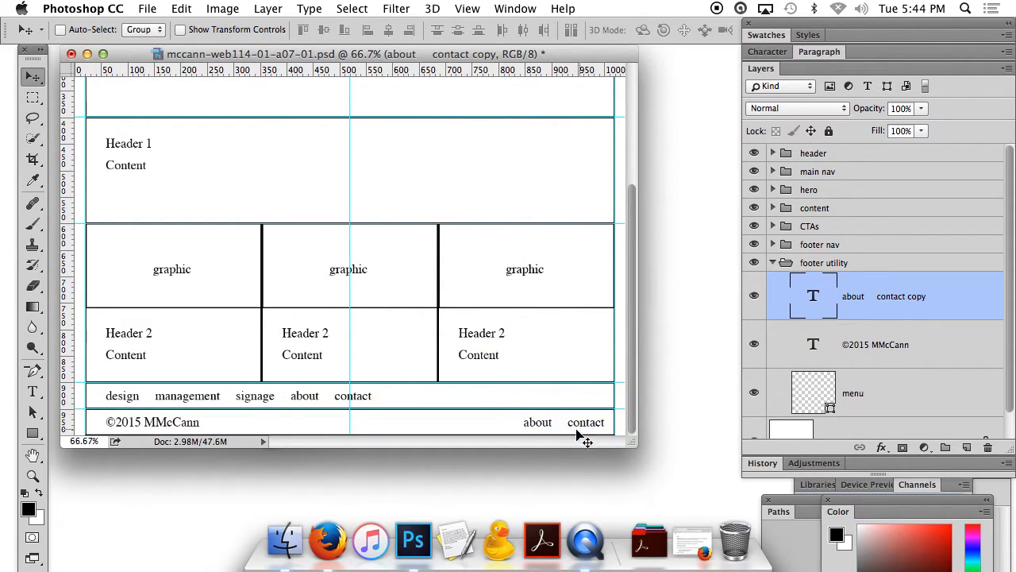
Replace the copied links' text in the footer utility bar with "login" and collapse the footer utility group
double_click(813, 298)
key(BackSpace)
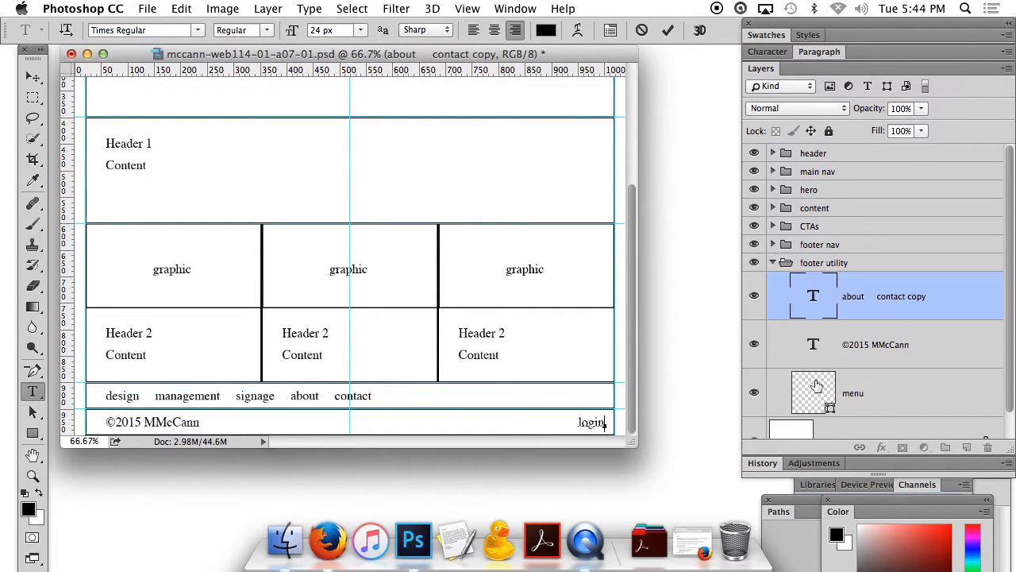
click(32, 79)
drag(592, 423, 597, 427)
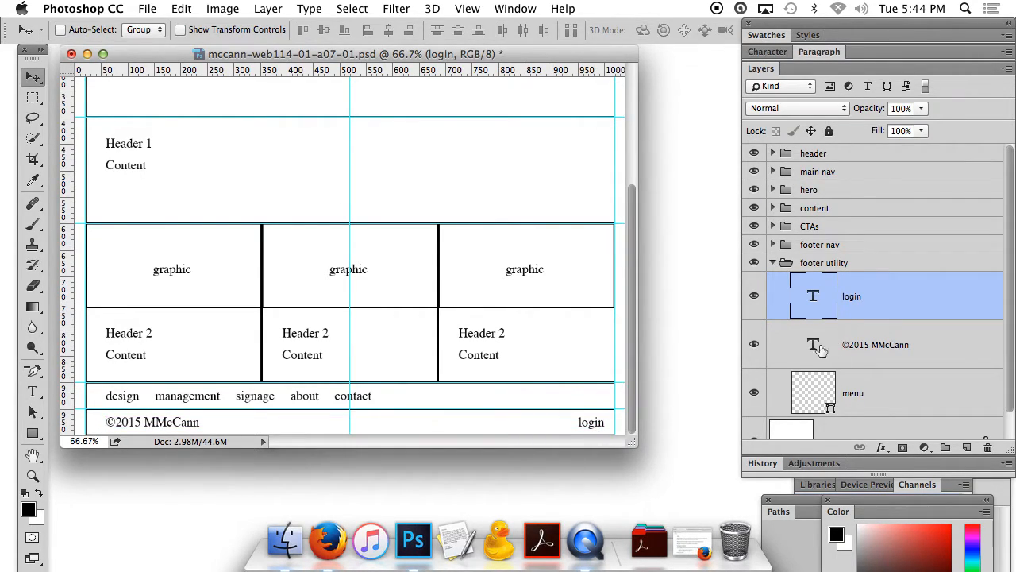
click(773, 263)
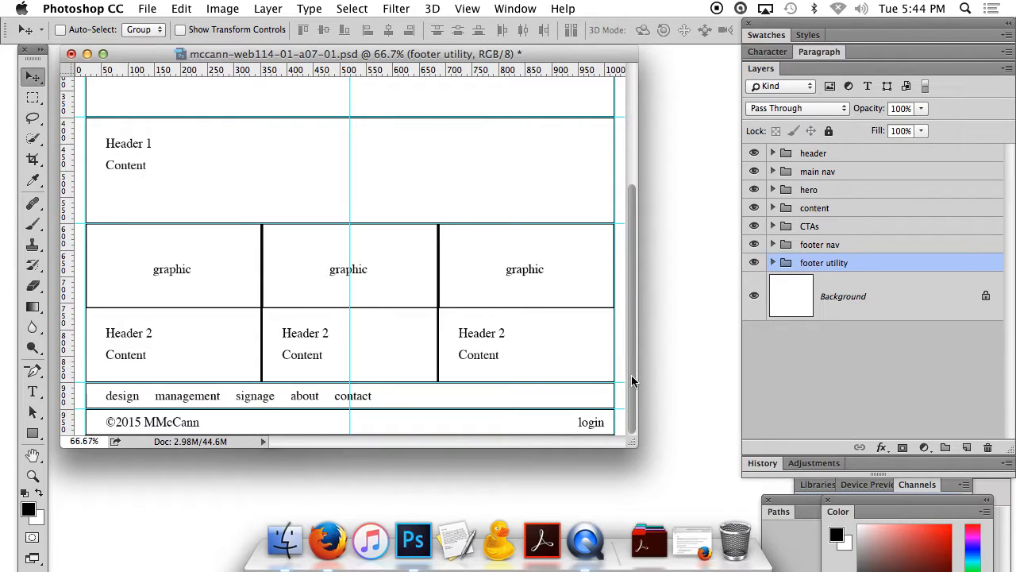
Fit the whole wireframe in view, enlarge the document window around it and hide the guides
key(super+0)
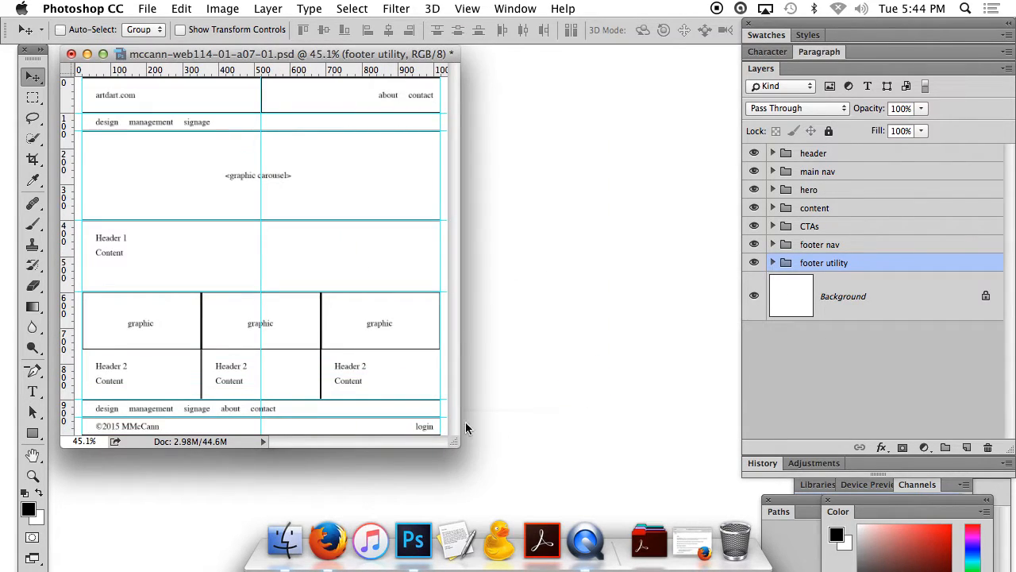
drag(458, 445, 614, 501)
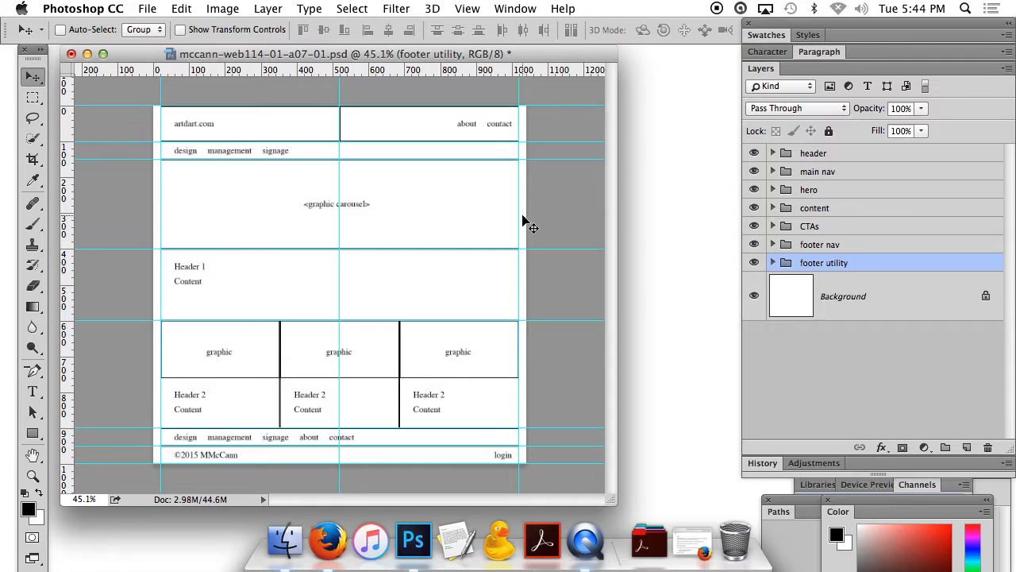
key(super+semicolon)
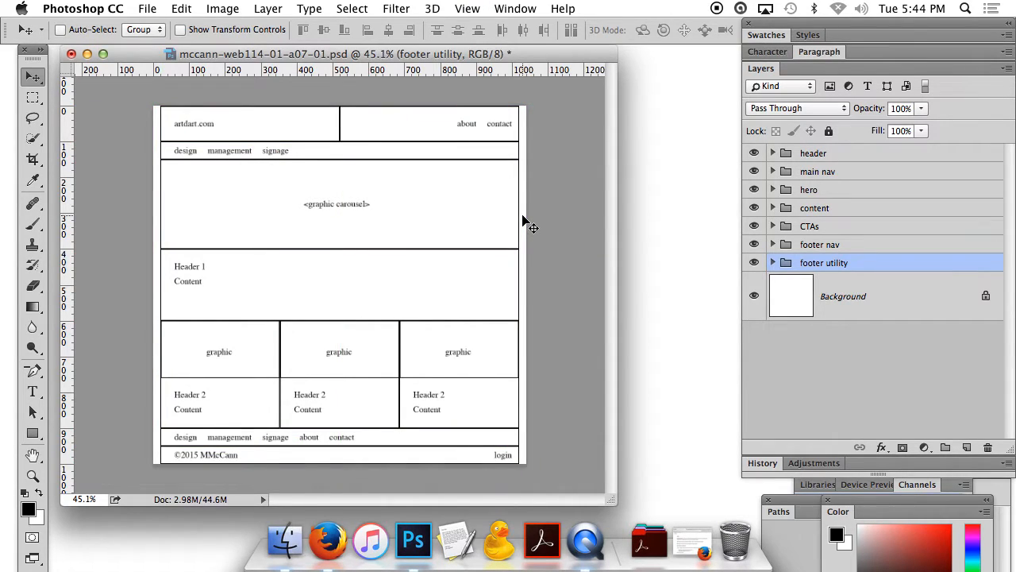
Combine the footer nav and footer utility groups into one group named footer
click(873, 155)
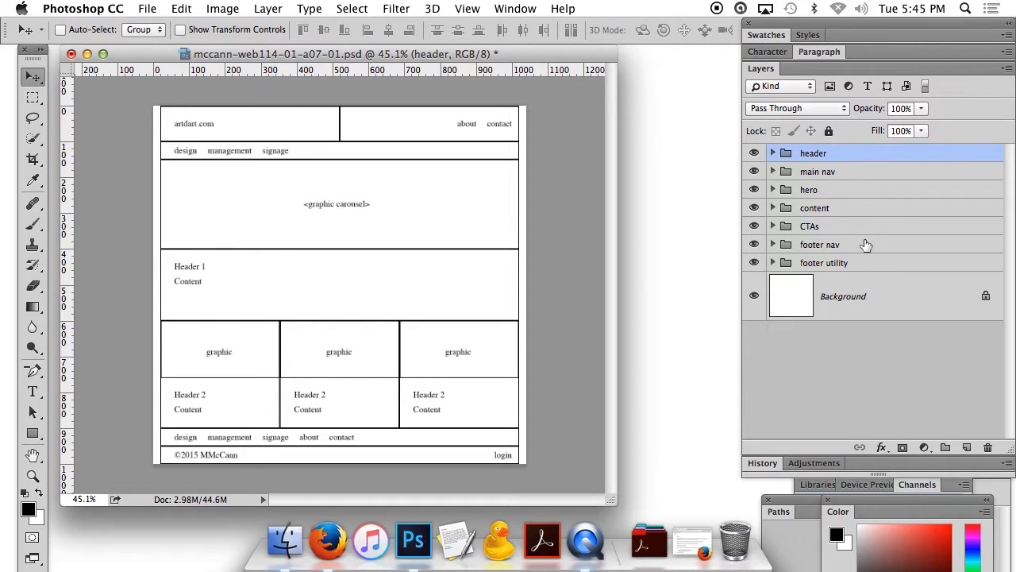
click(866, 248)
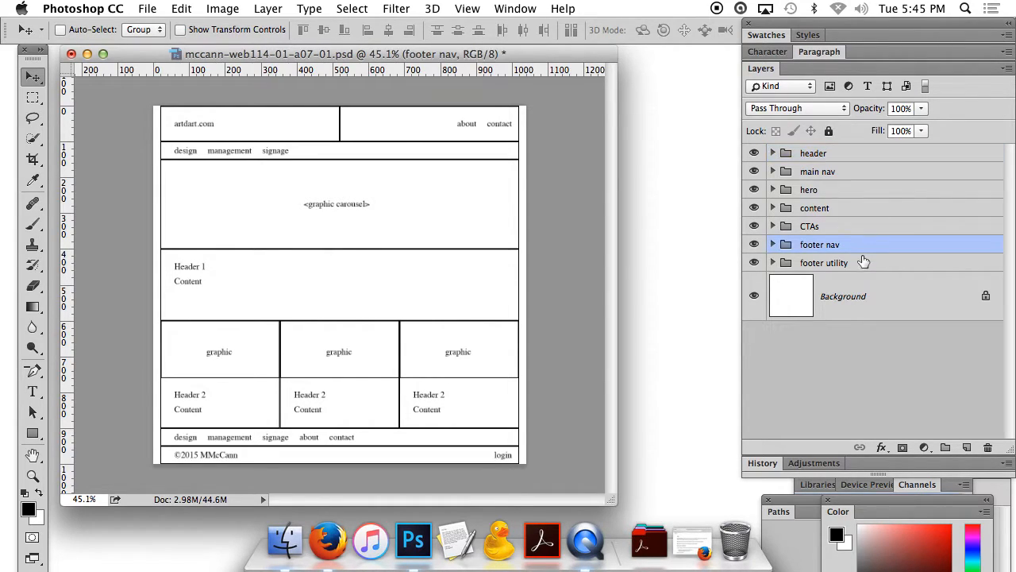
shift+click(864, 263)
drag(874, 265, 946, 447)
double_click(818, 245)
text(footer)
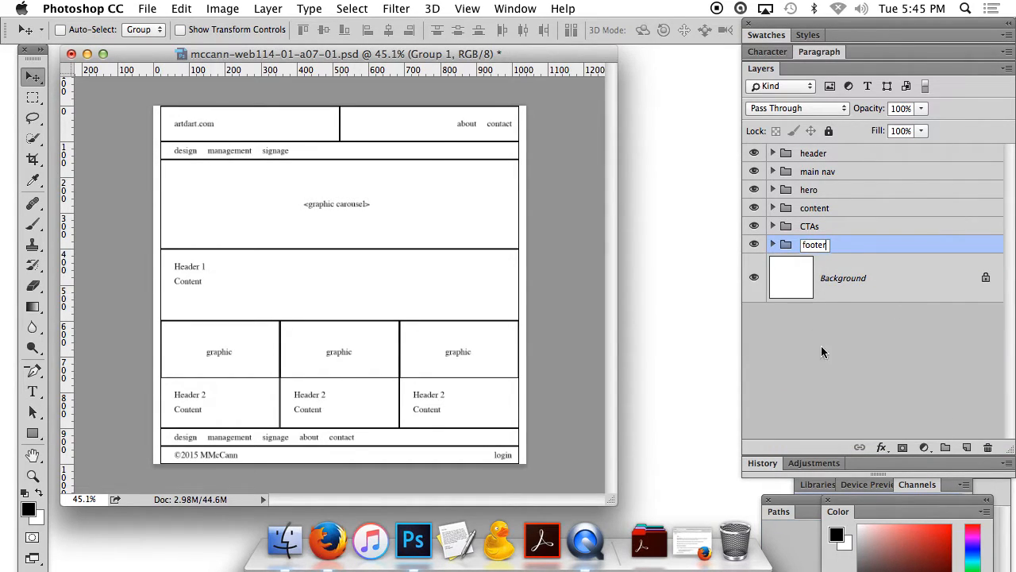
click(817, 339)
Combine all groups from header through footer into a single group named home
click(841, 156)
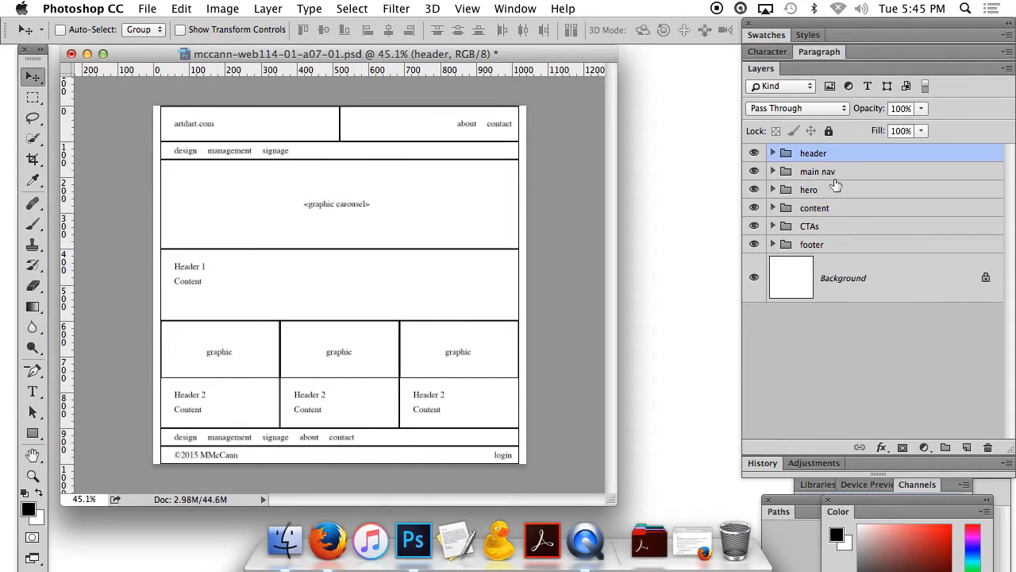
shift+click(860, 248)
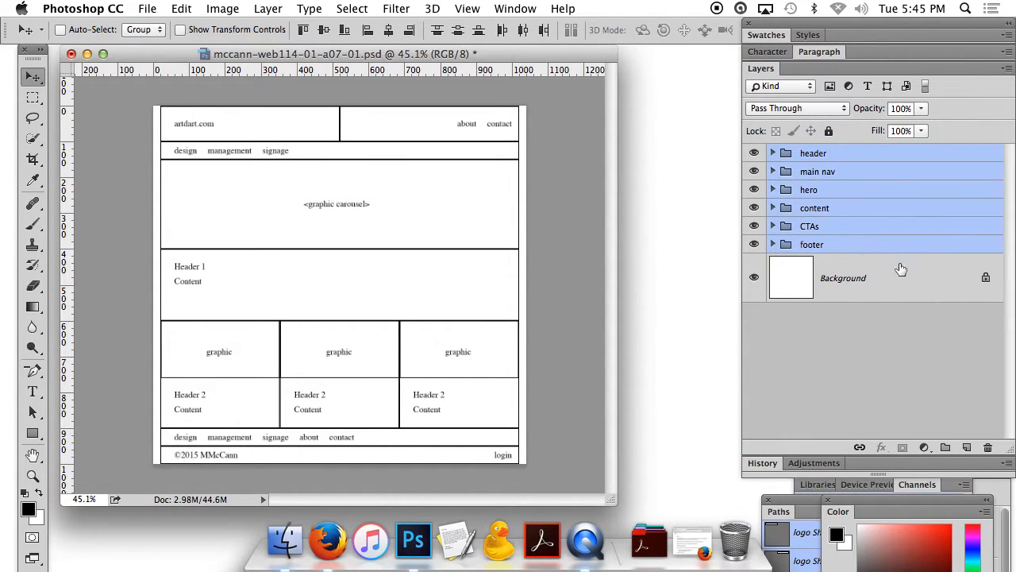
drag(917, 256, 950, 442)
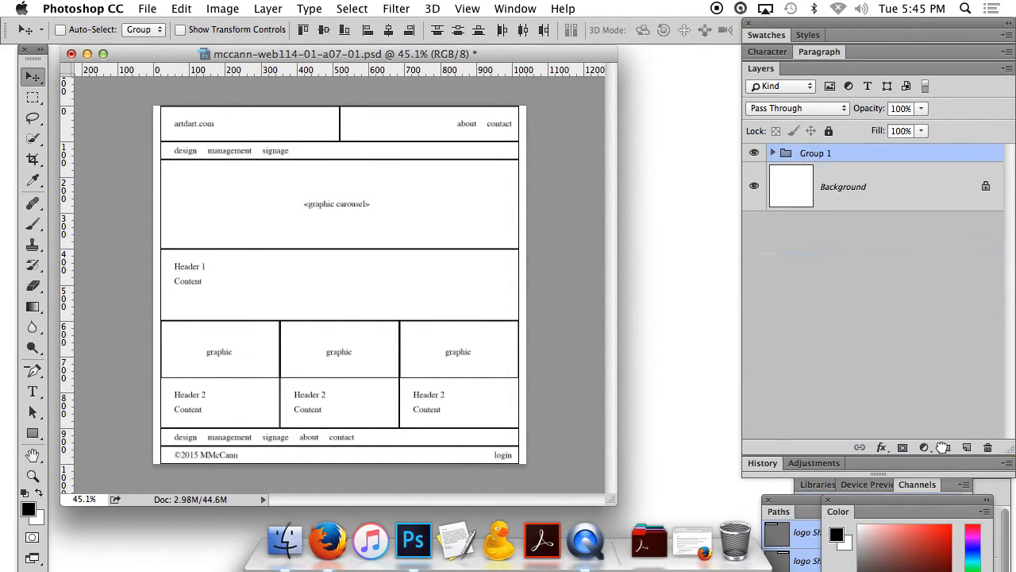
double_click(819, 153)
text(ho)
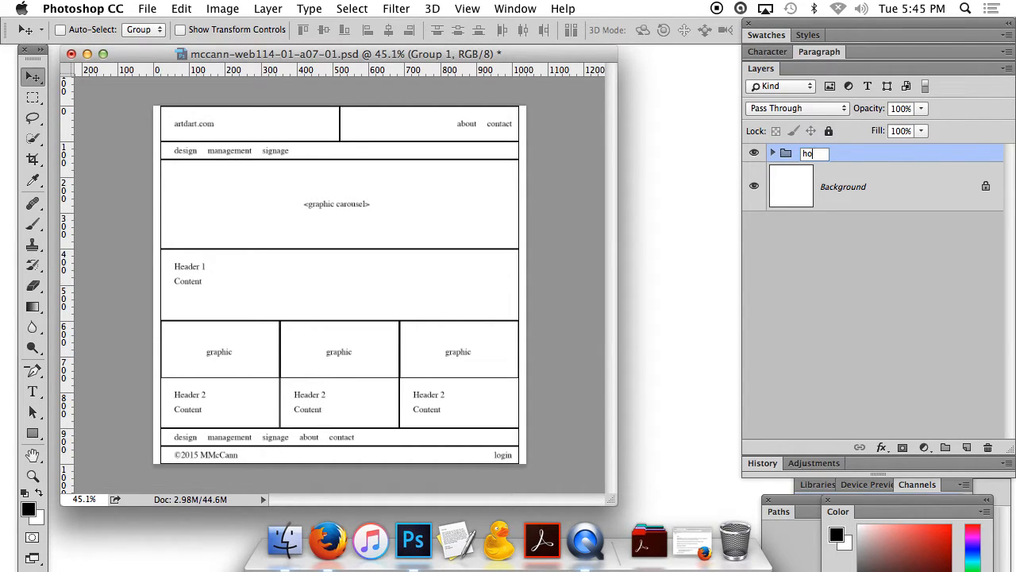
click(925, 341)
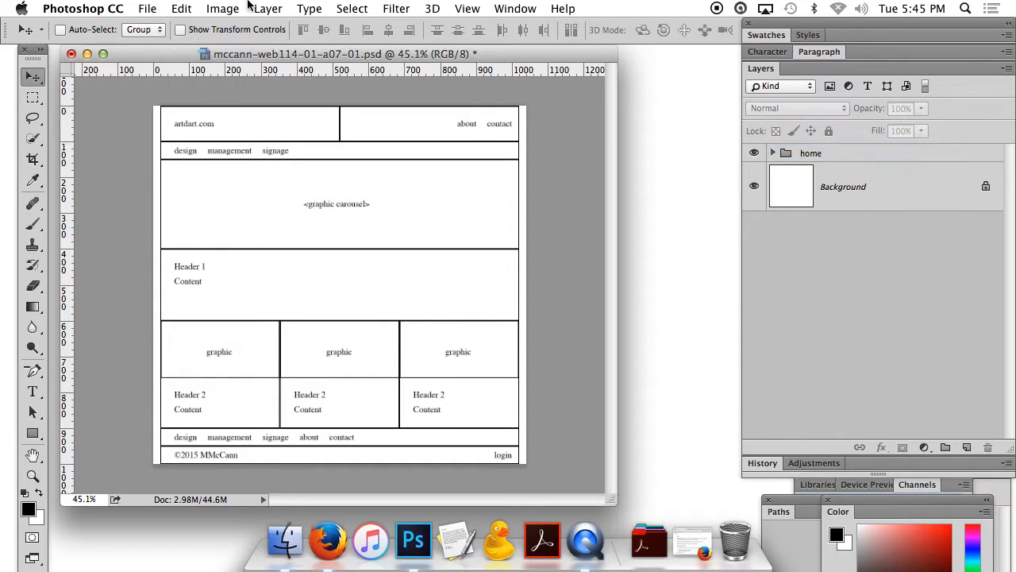
Save the wireframe document as a PSD with Maximize Compatibility on
click(148, 9)
click(158, 159)
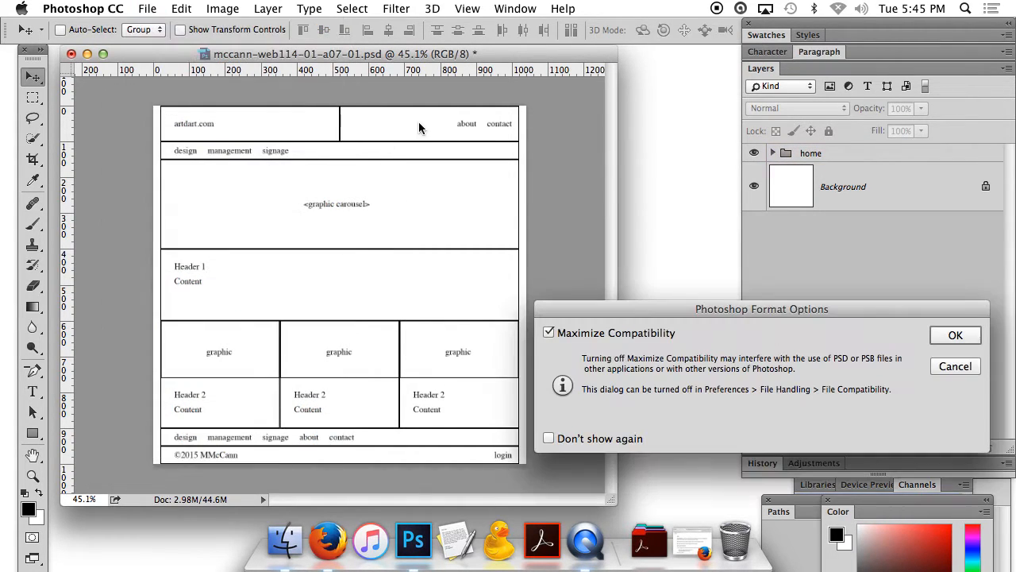
click(956, 334)
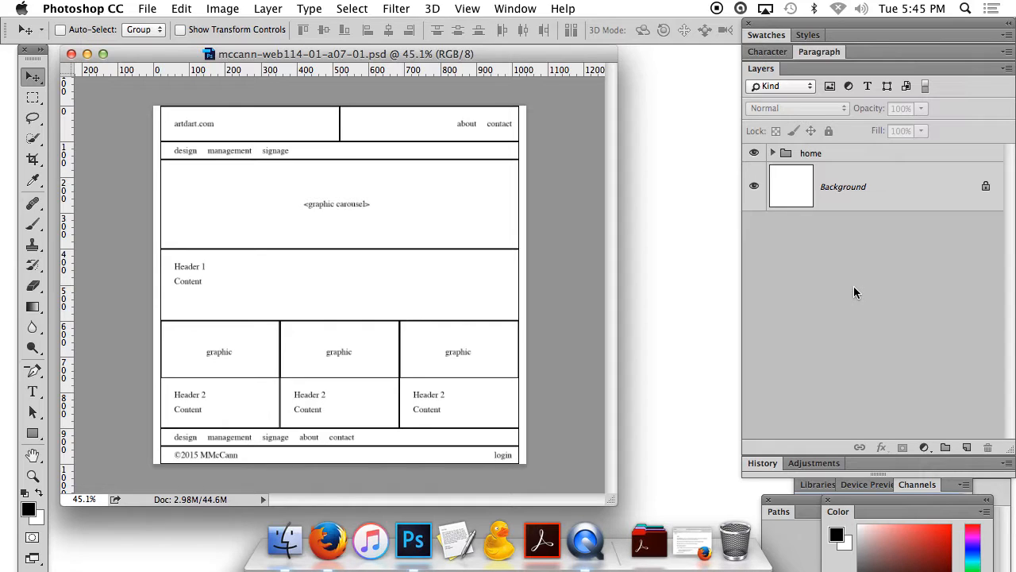
Duplicate the home group, place the copy beneath the original and hide the original
drag(864, 155, 968, 447)
drag(870, 158, 865, 187)
click(754, 153)
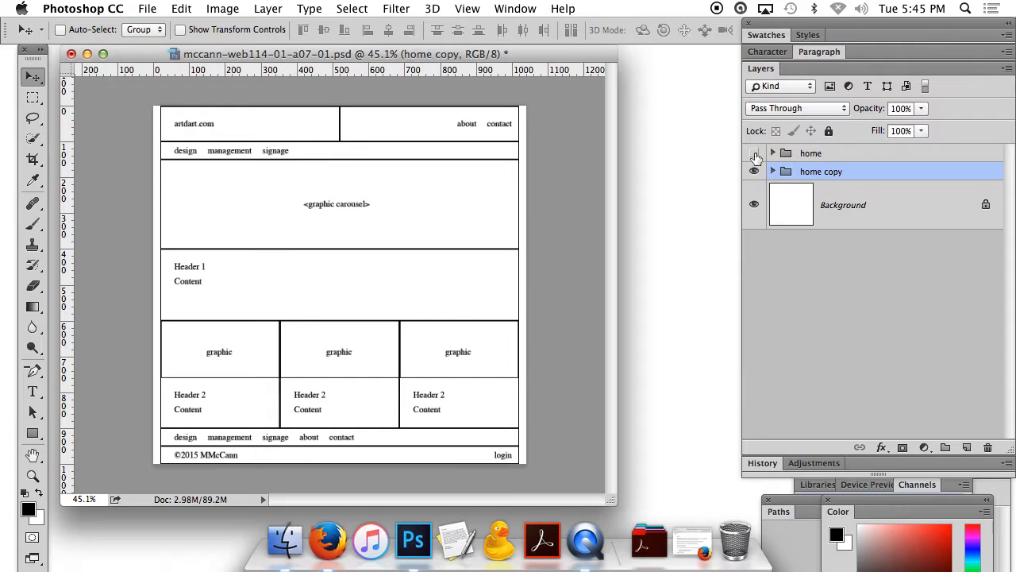
Rename the duplicated home group as TOPIC
double_click(814, 172)
text(content TOP)
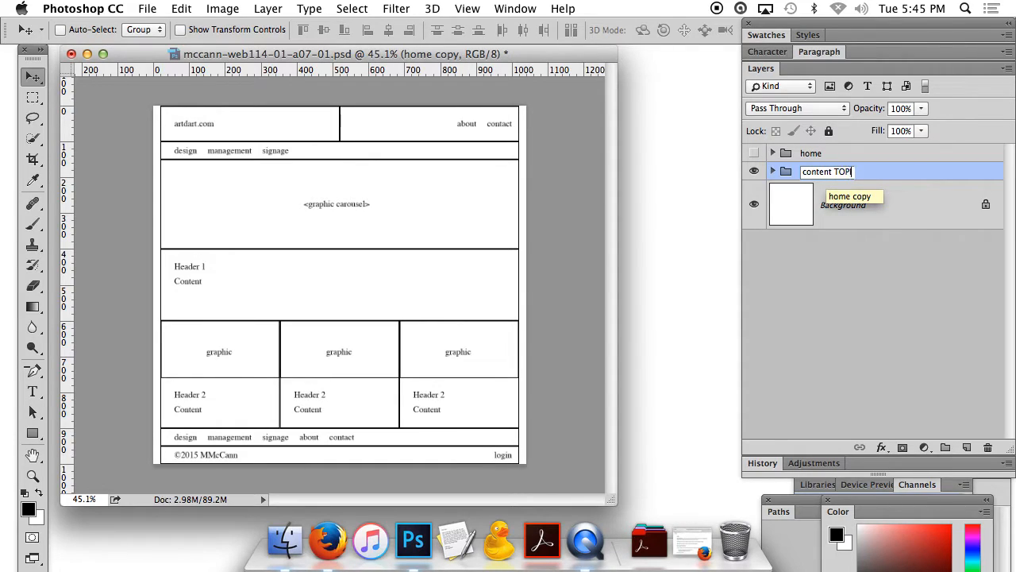
text(IC)
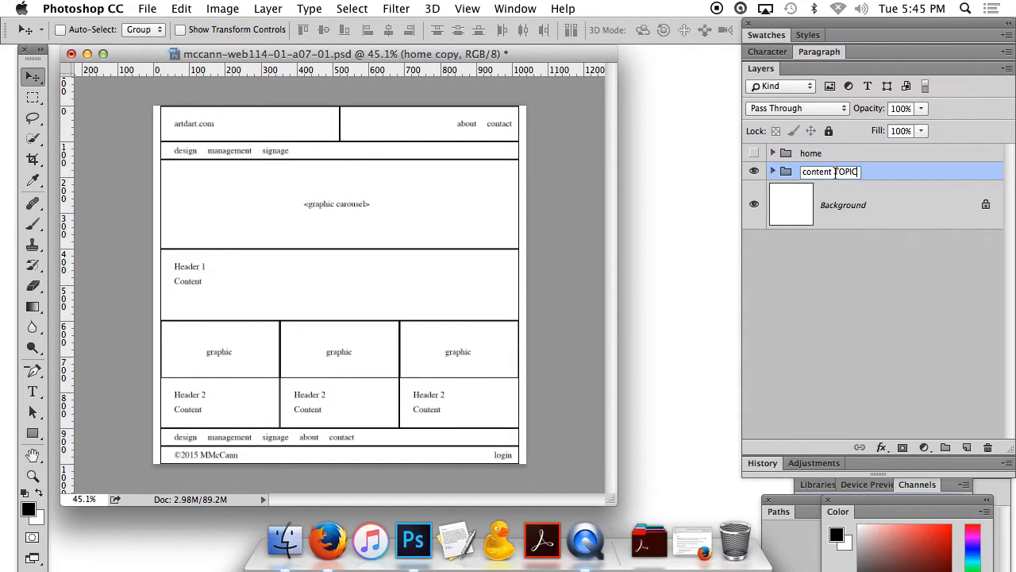
drag(832, 172, 784, 172)
key(BackSpace)
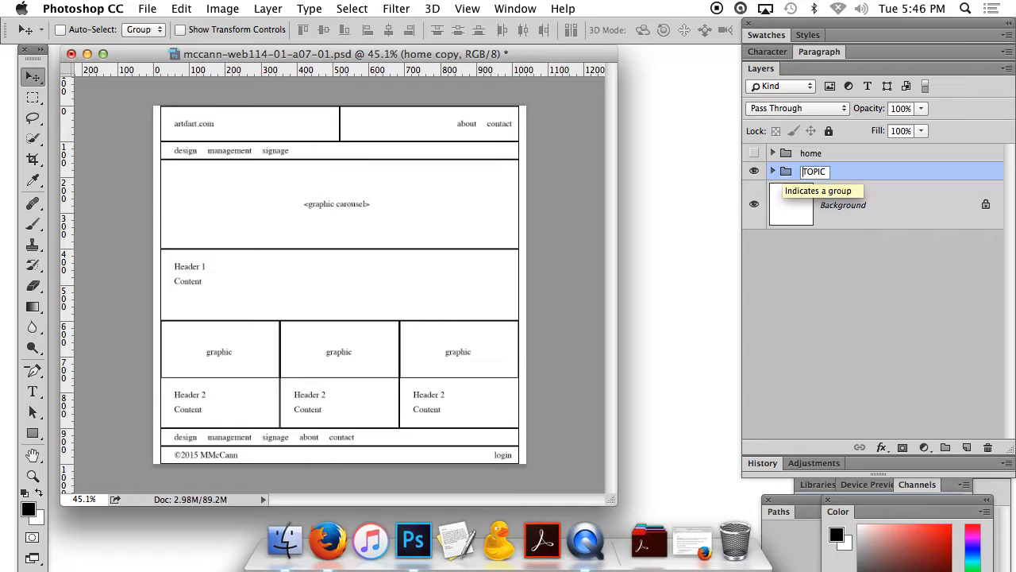
key(Return)
Expand the TOPIC group, hide its hero group and delete its CTAs group
click(773, 171)
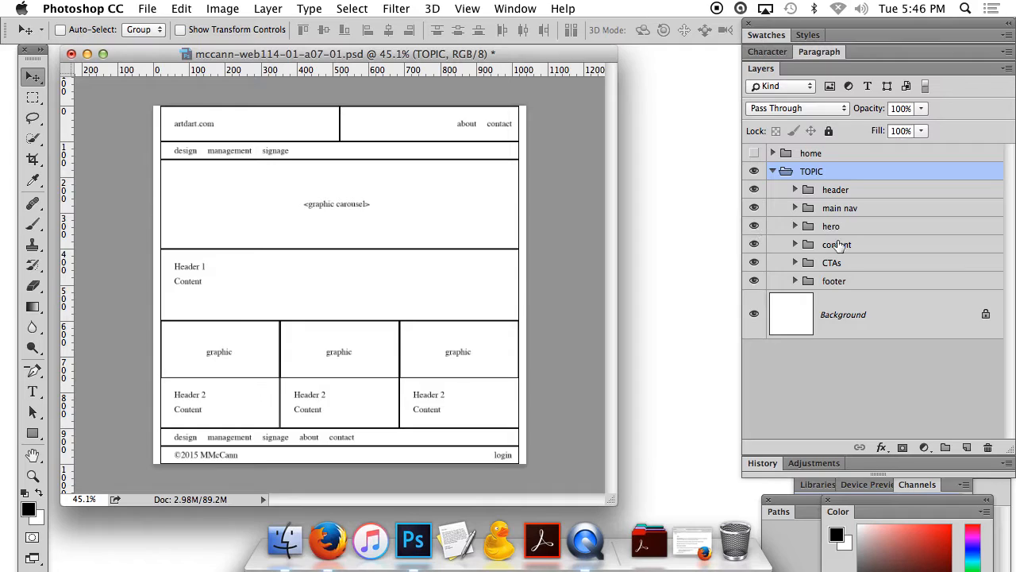
click(754, 227)
click(754, 263)
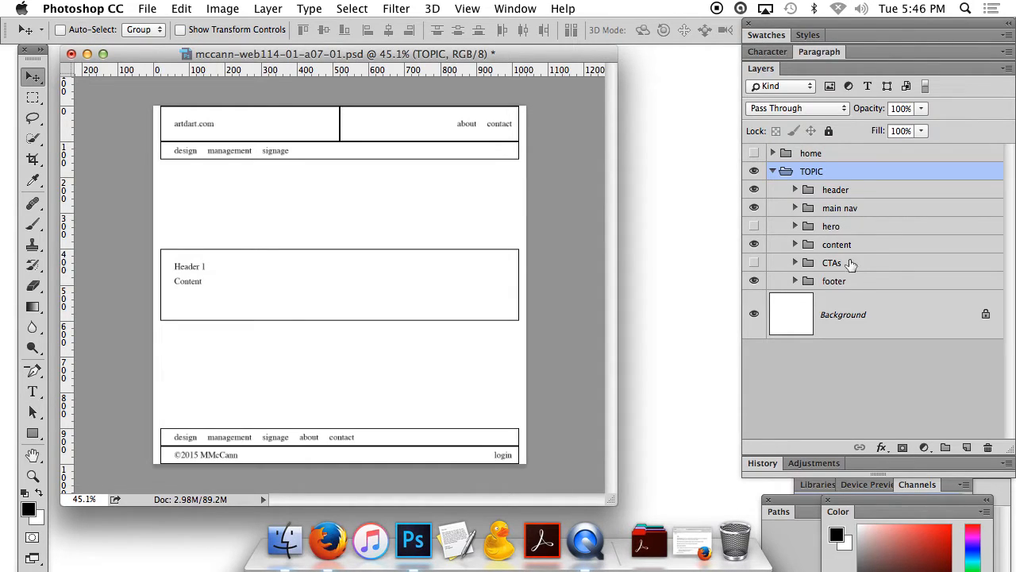
click(851, 264)
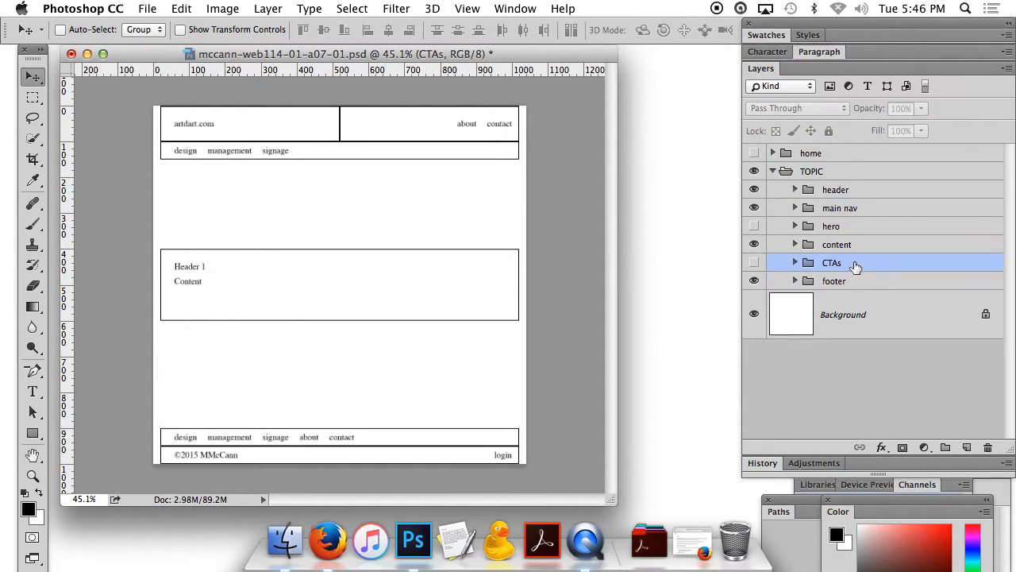
drag(867, 265, 988, 447)
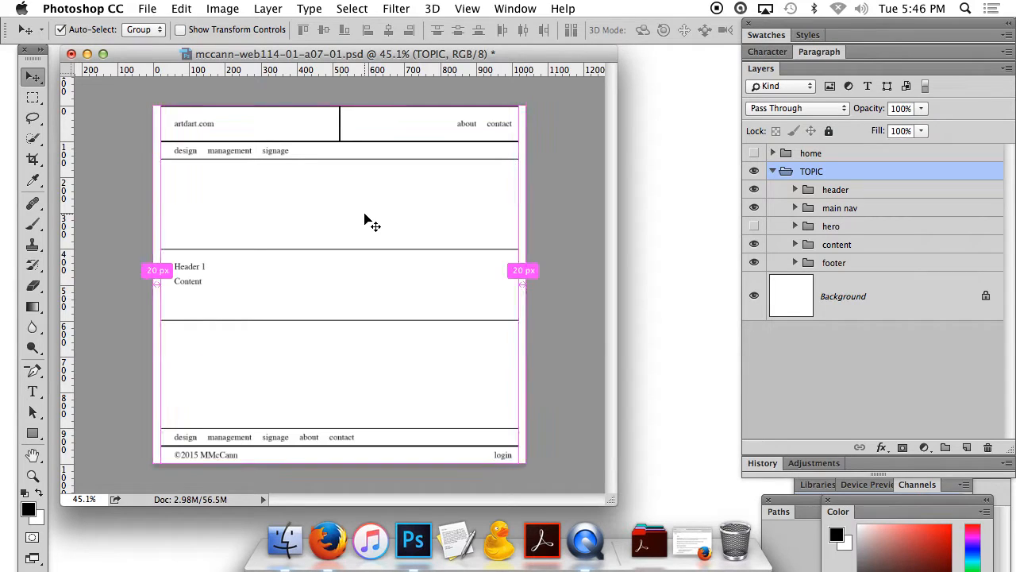
Show the guides and move TOPIC's content group up so its box sits directly below the main nav bar
key(super+semicolon)
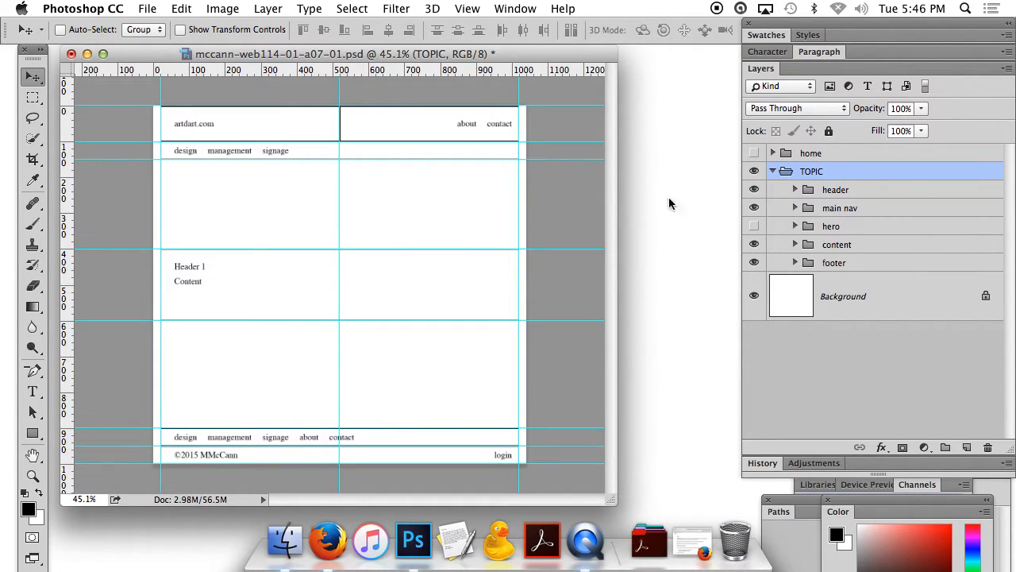
click(859, 247)
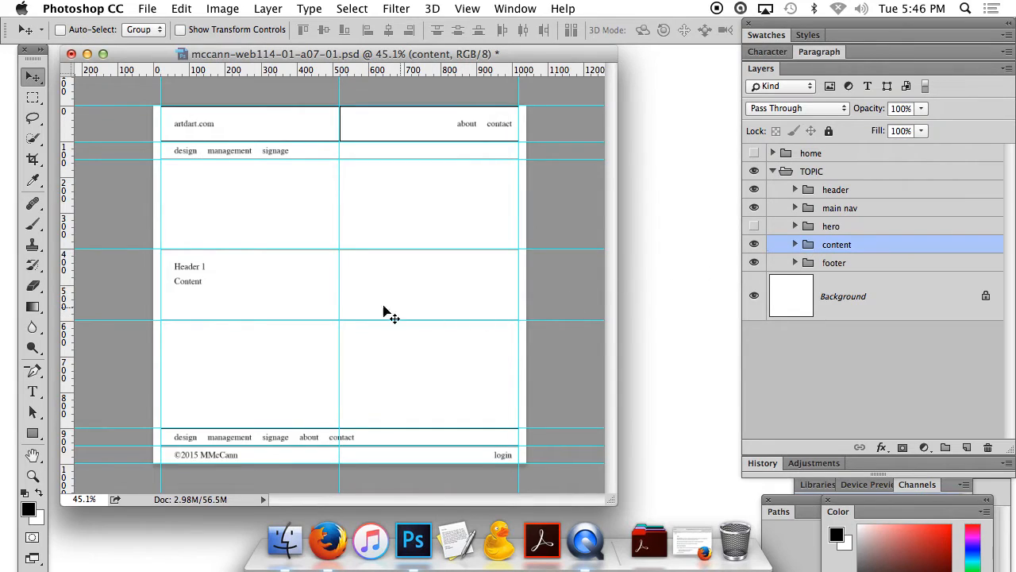
click(244, 289)
drag(243, 292, 244, 207)
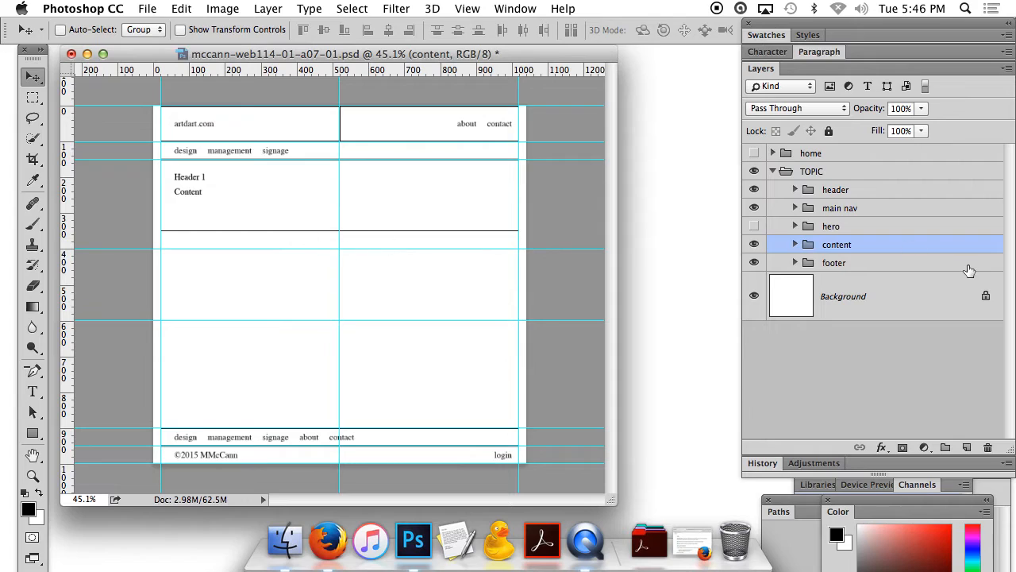
Stretch TOPIC's content box down to the top of the footer nav bar at 375% height, then hide the guides and collapse the content group
click(794, 244)
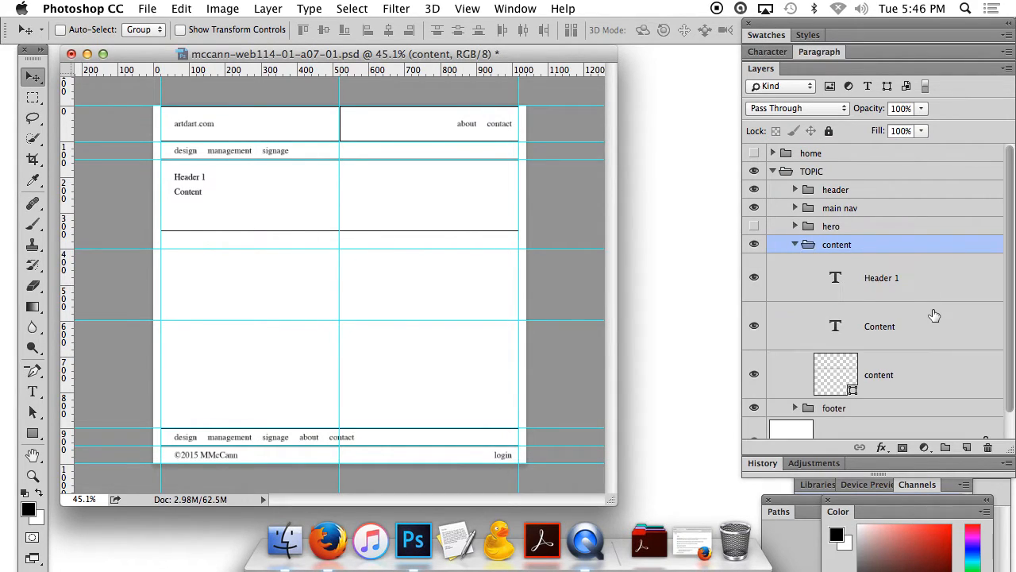
click(853, 386)
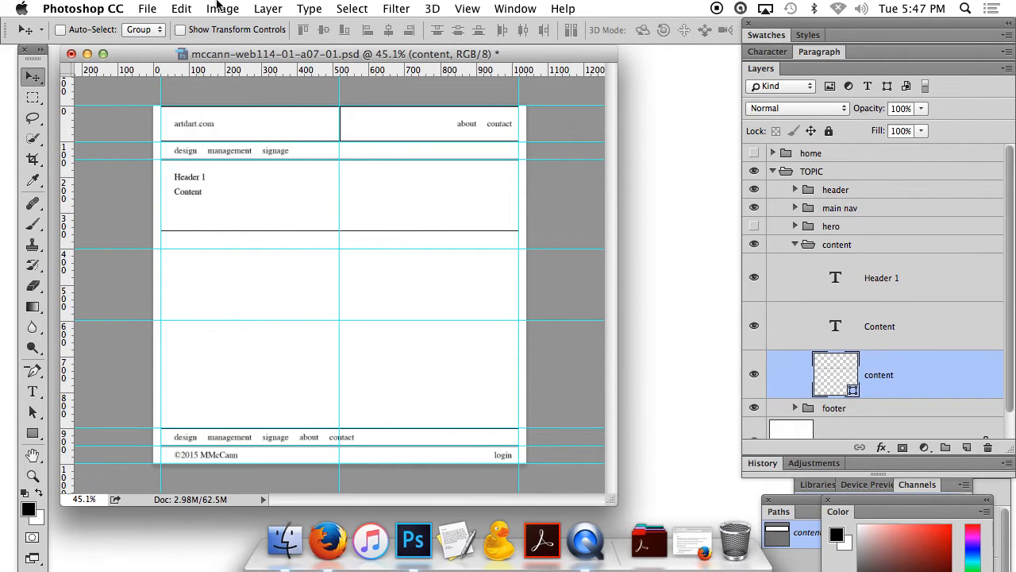
click(182, 9)
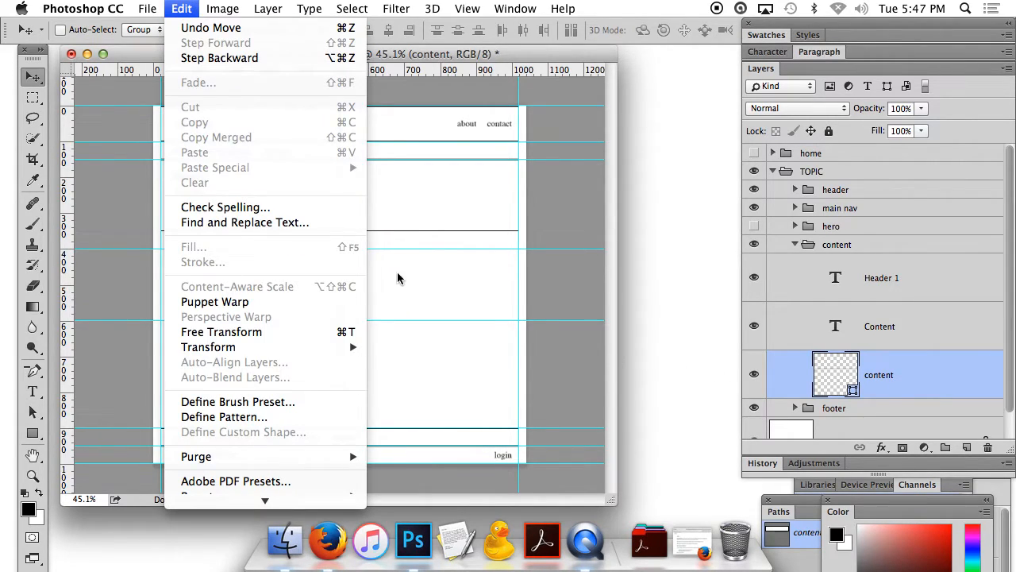
click(267, 331)
drag(340, 231, 342, 427)
click(33, 77)
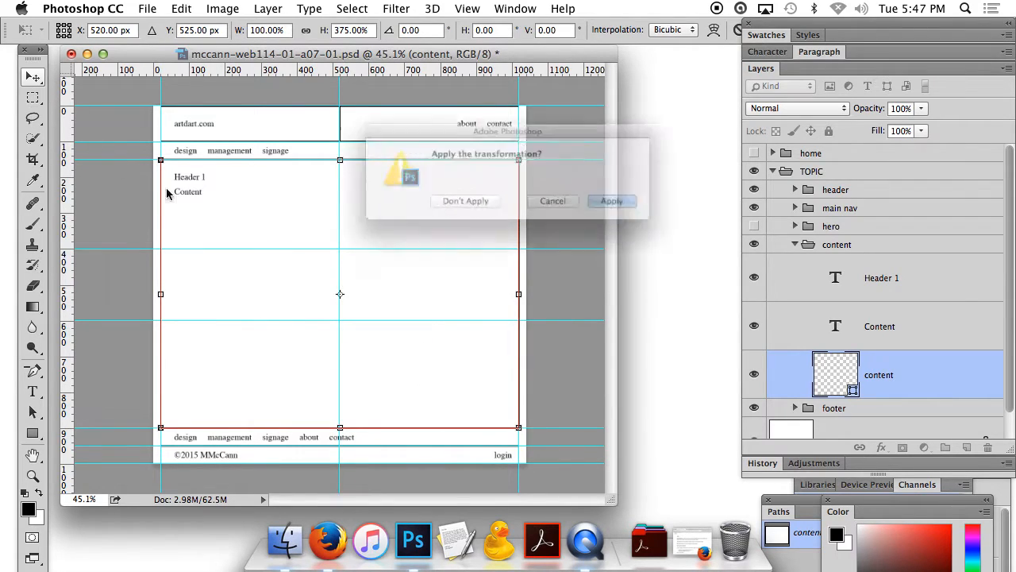
click(636, 208)
key(super+semicolon)
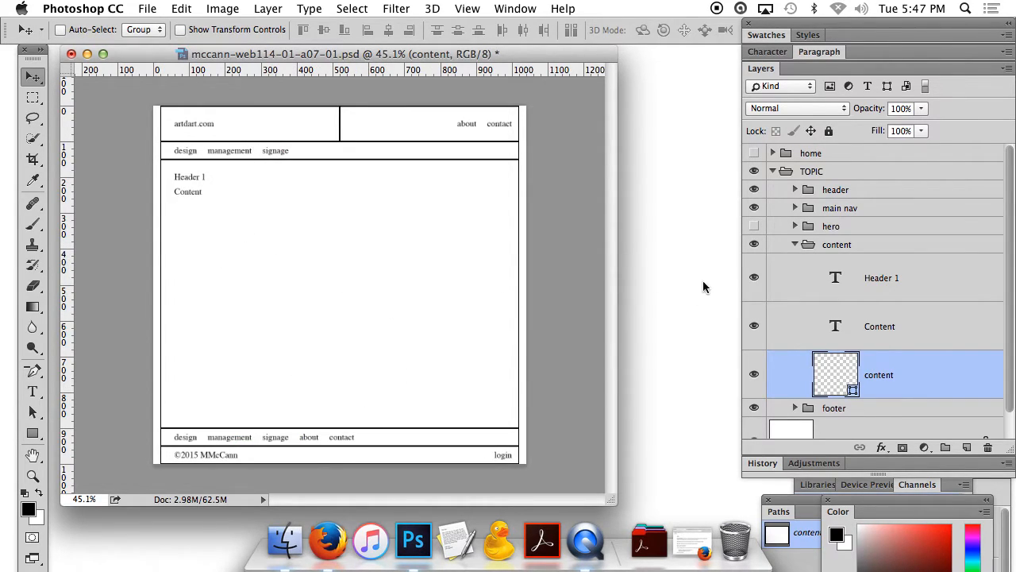
click(795, 247)
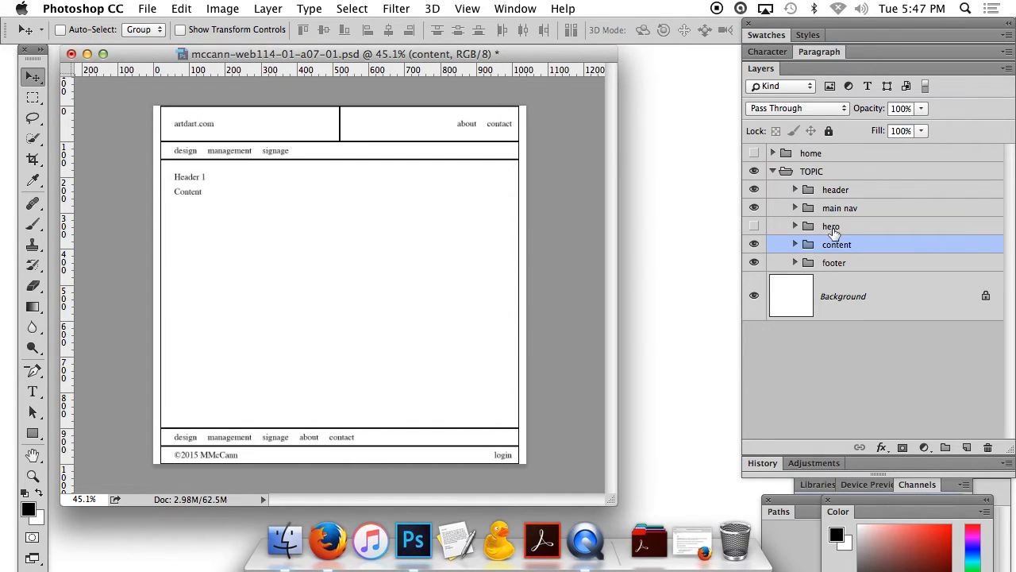
Make TOPIC's hero group visible, expand it with the guides shown, and rename the group as graphic
click(755, 226)
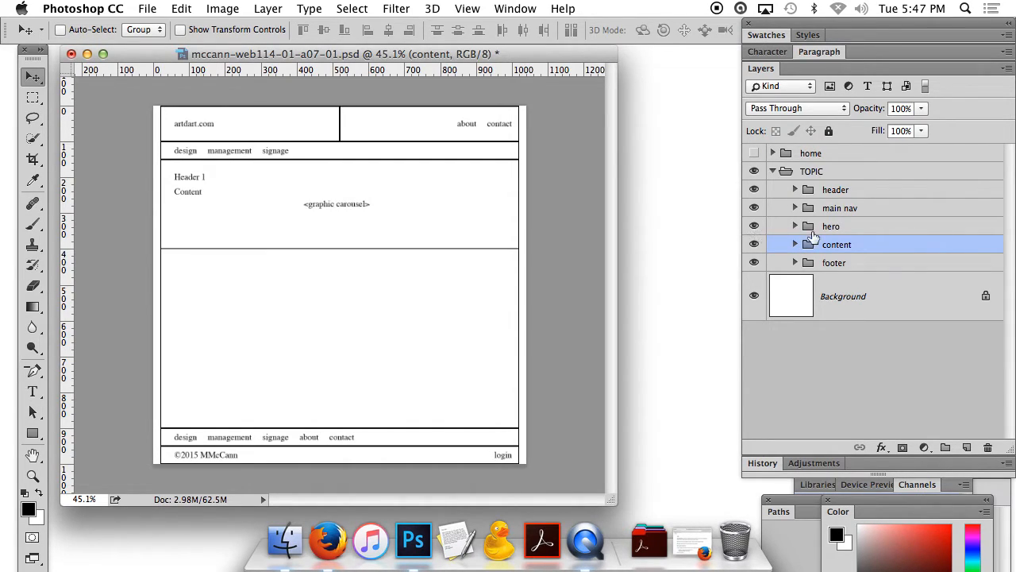
click(796, 227)
key(super+semicolon)
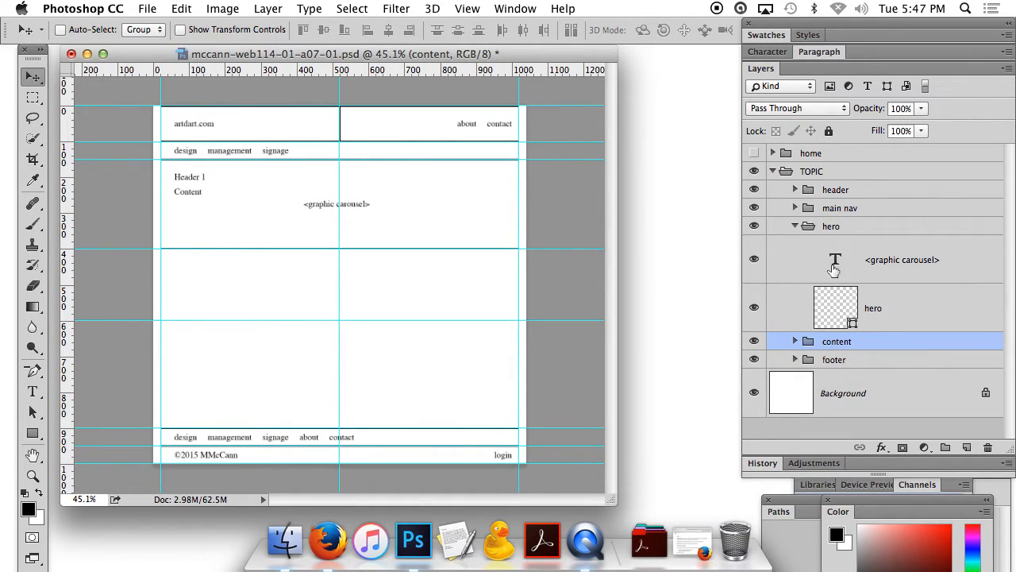
double_click(832, 227)
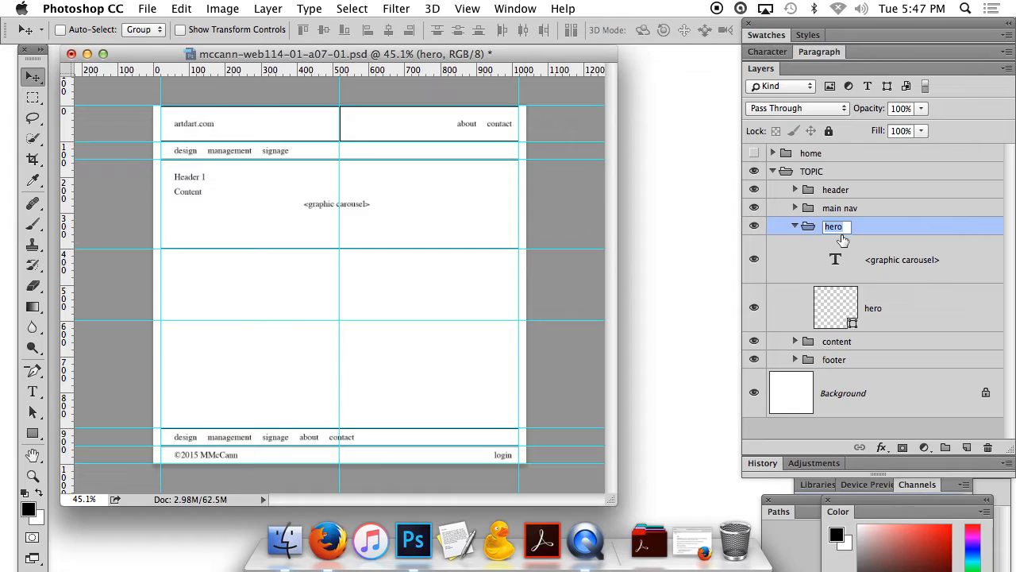
text(graphic)
Shorten the <graphic carousel> label text to read graphic
double_click(836, 258)
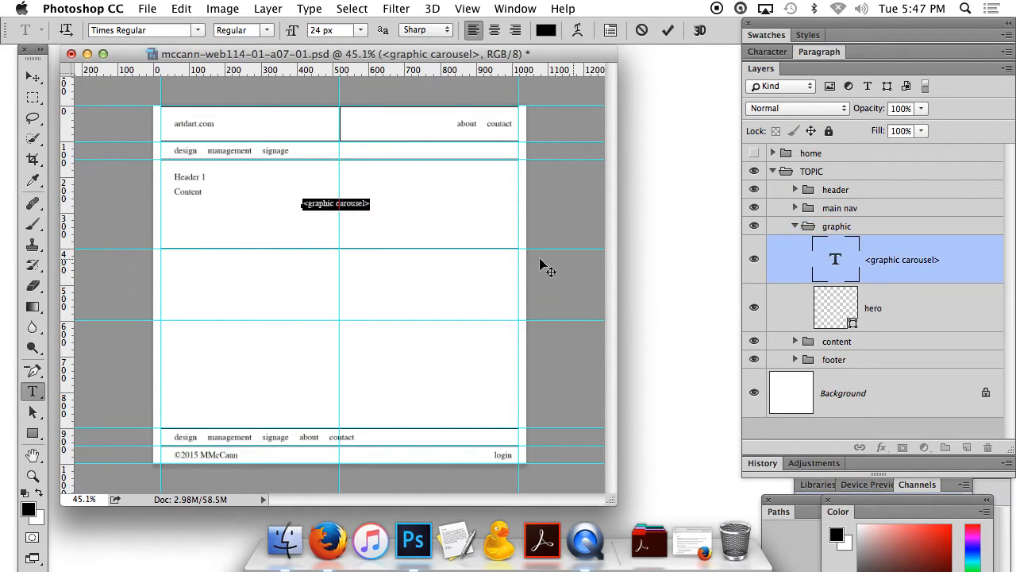
click(301, 204)
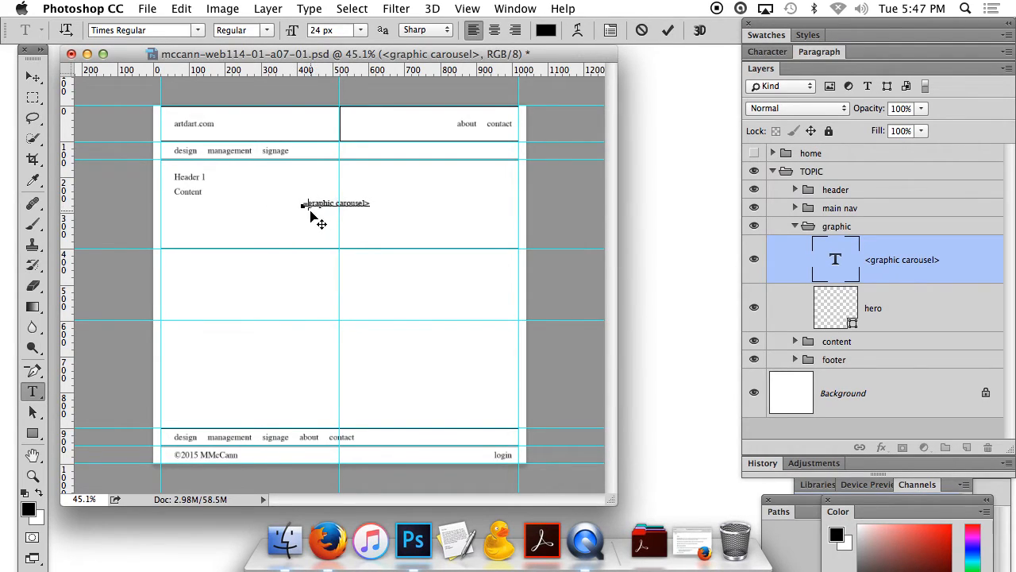
click(306, 205)
key(BackSpace)
drag(330, 205, 444, 221)
key(BackSpace)
click(32, 76)
Rename the hero shape layer inside the graphic group as graphic
click(894, 316)
double_click(877, 308)
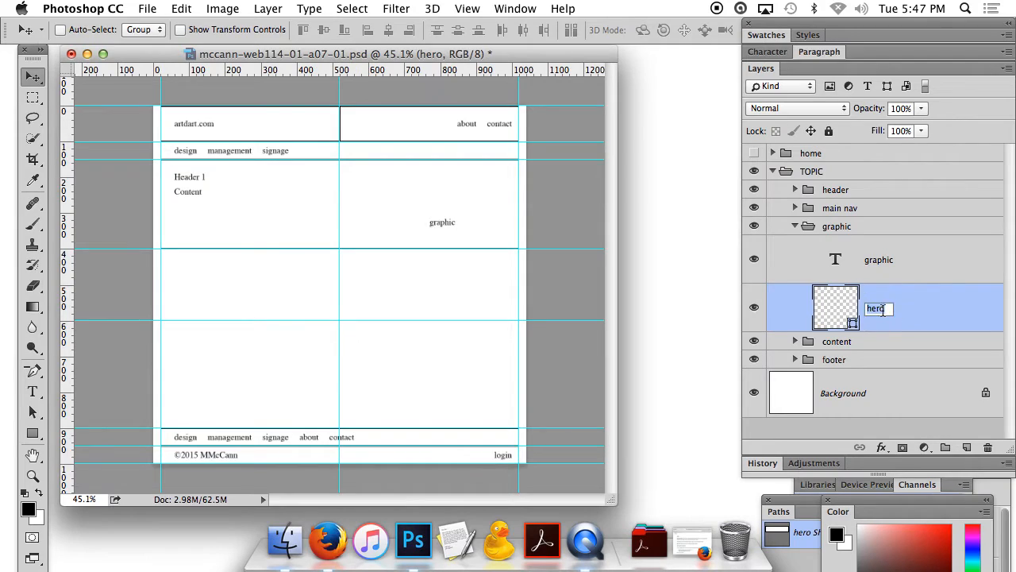
text(gra)
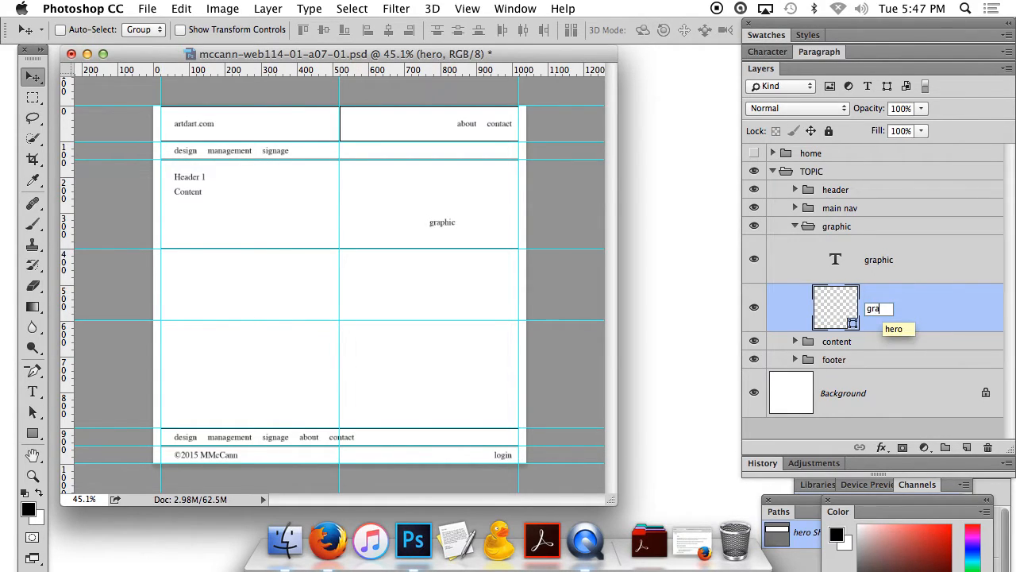
text(phic)
key(Return)
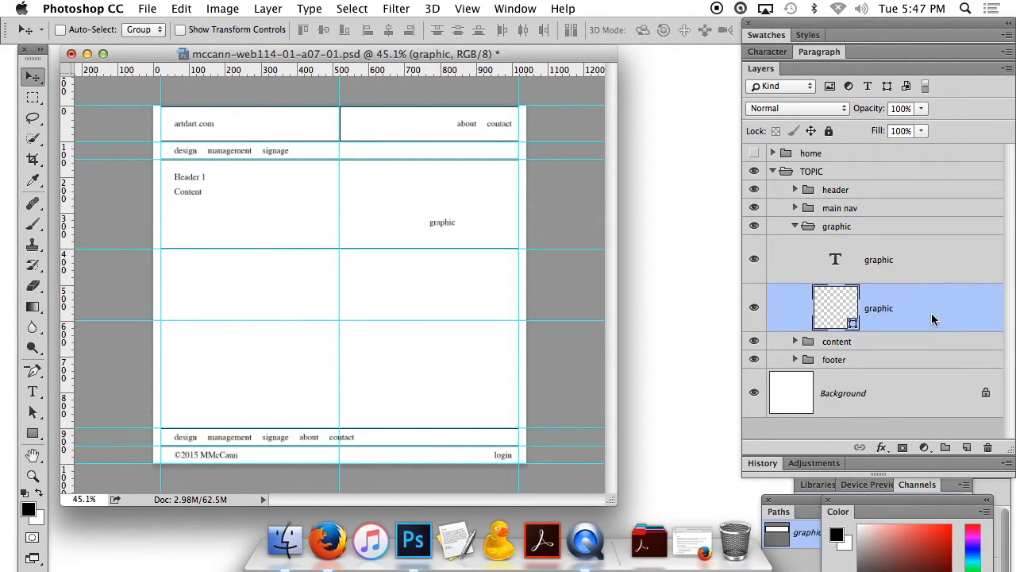
Transform the graphic box to 50% width and 180% height so it fills the content area's right half down to the next guide
click(178, 9)
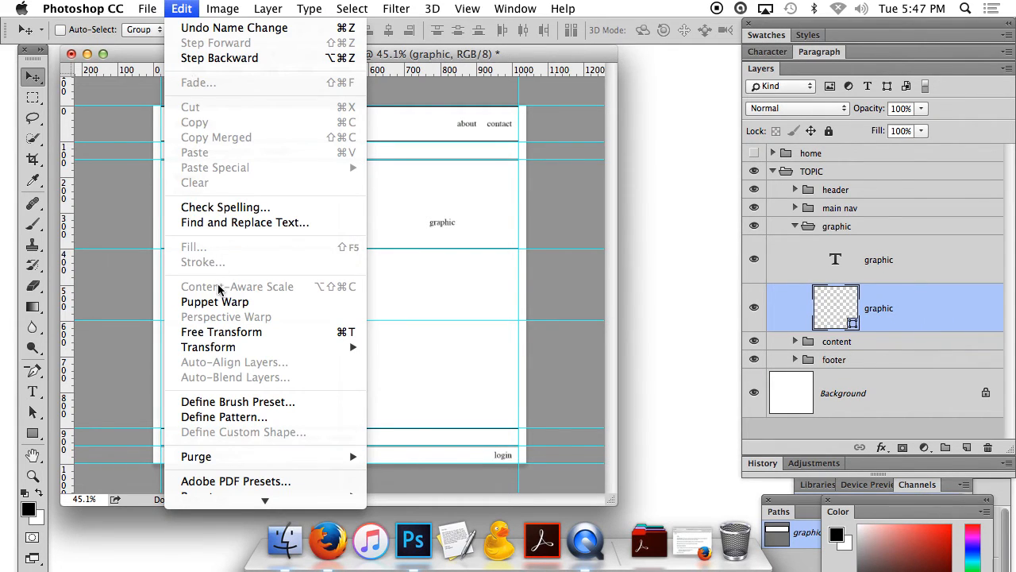
click(240, 332)
drag(162, 250, 340, 321)
click(32, 77)
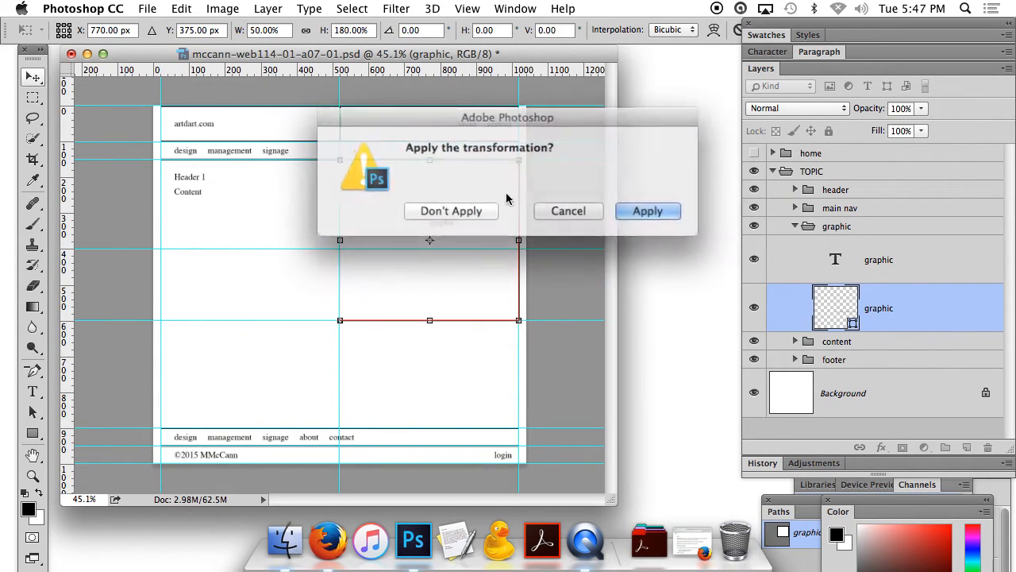
click(642, 208)
Centre the graphic label inside its resized box, then hide the guides and collapse the graphic group
click(871, 261)
drag(479, 227, 466, 241)
click(848, 228)
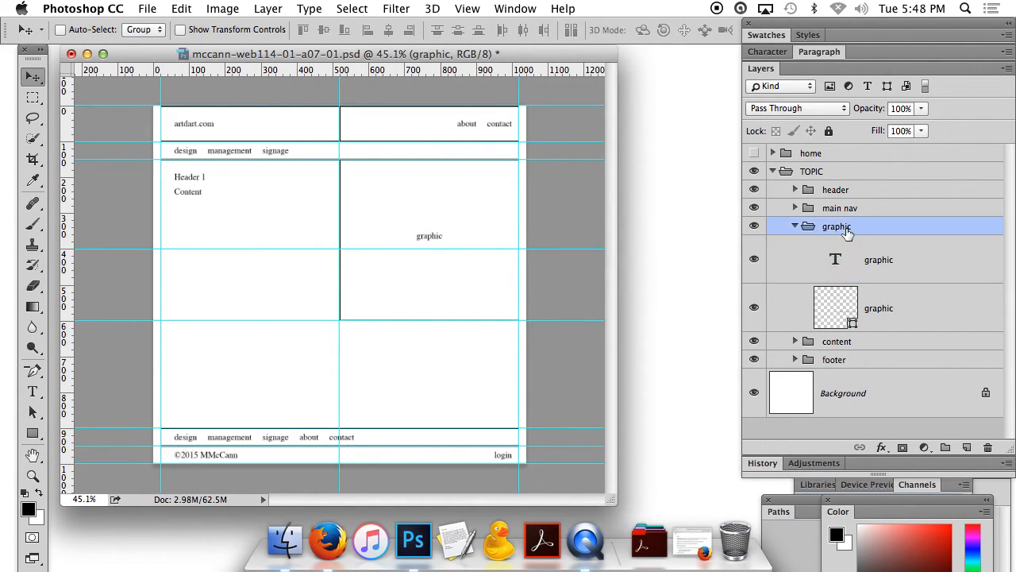
key(super+semicolon)
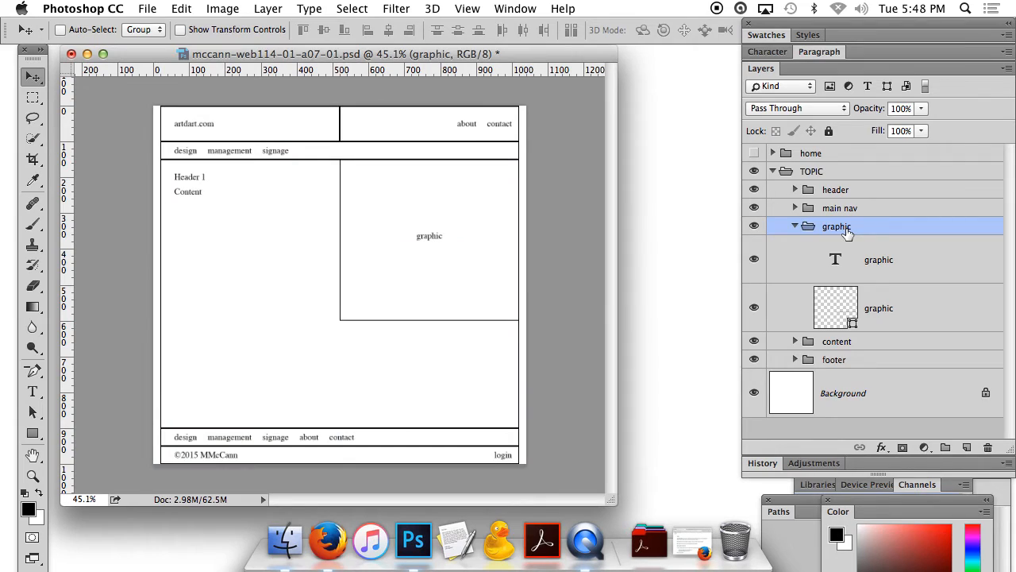
click(795, 226)
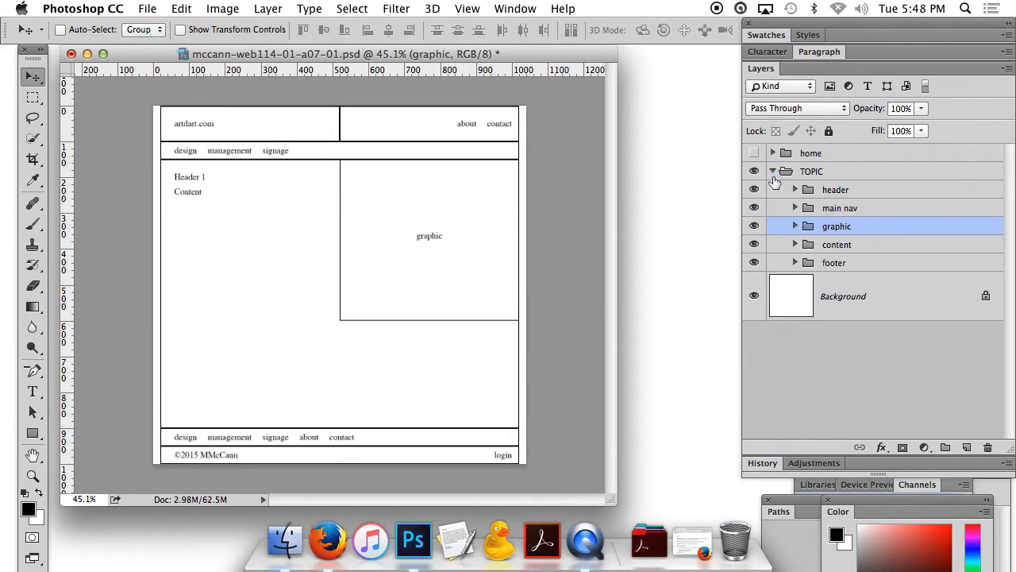
Collapse the TOPIC group and toggle group visibility to compare the home and TOPIC layouts, ending with only TOPIC shown
click(772, 172)
click(754, 152)
click(754, 172)
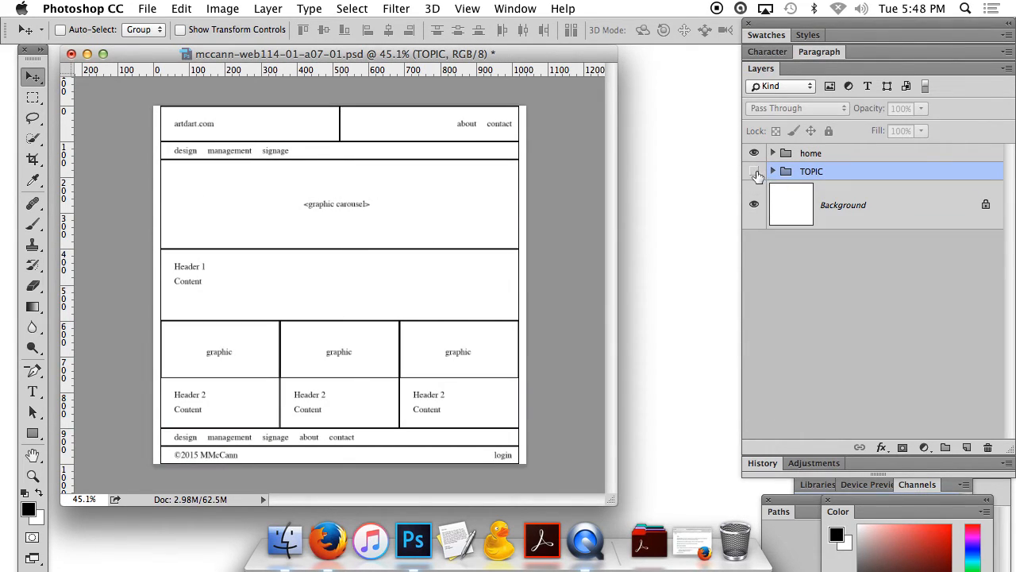
click(754, 171)
click(754, 153)
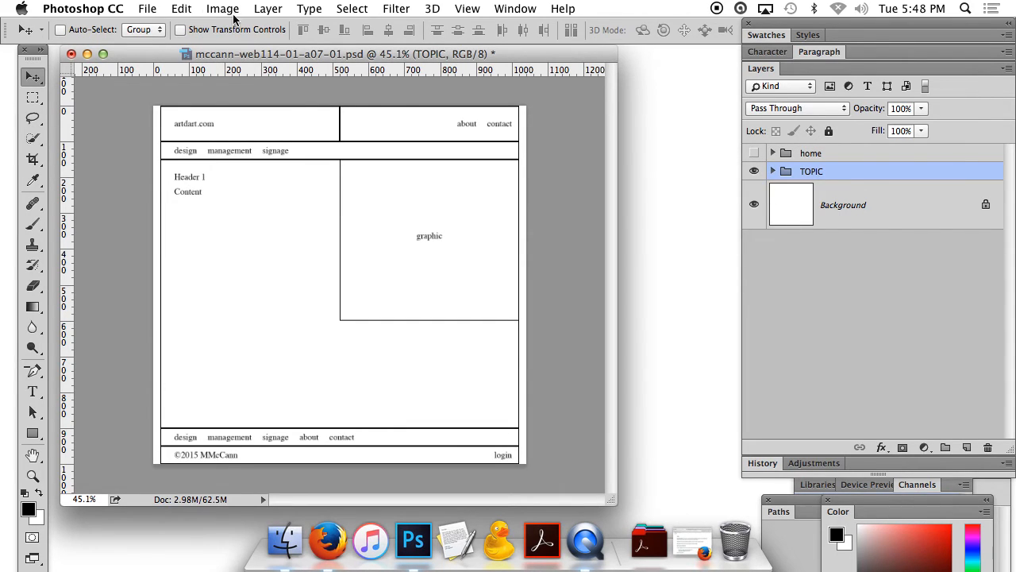
Save the wireframe document
click(147, 9)
click(159, 154)
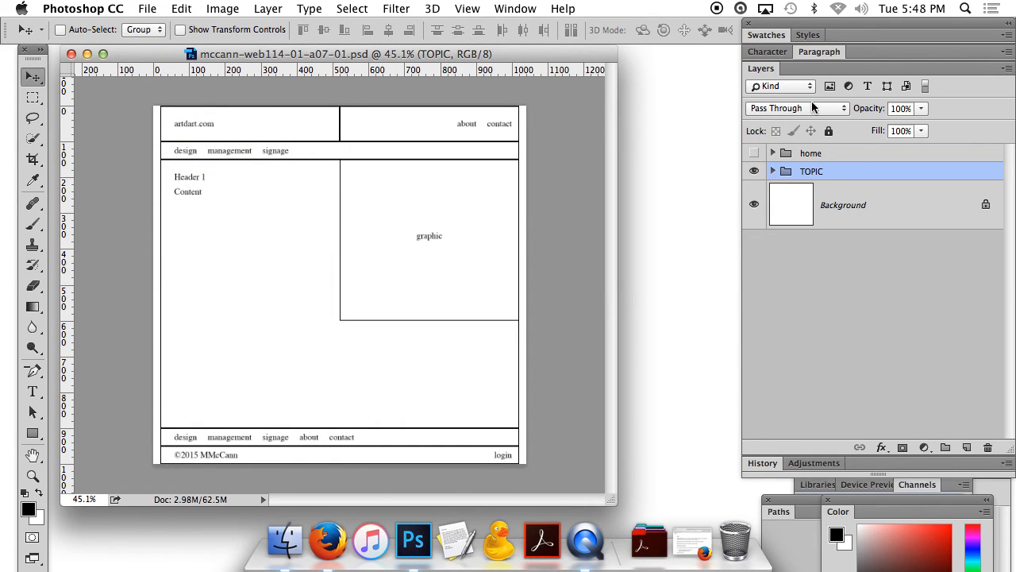
drag(796, 27, 695, 63)
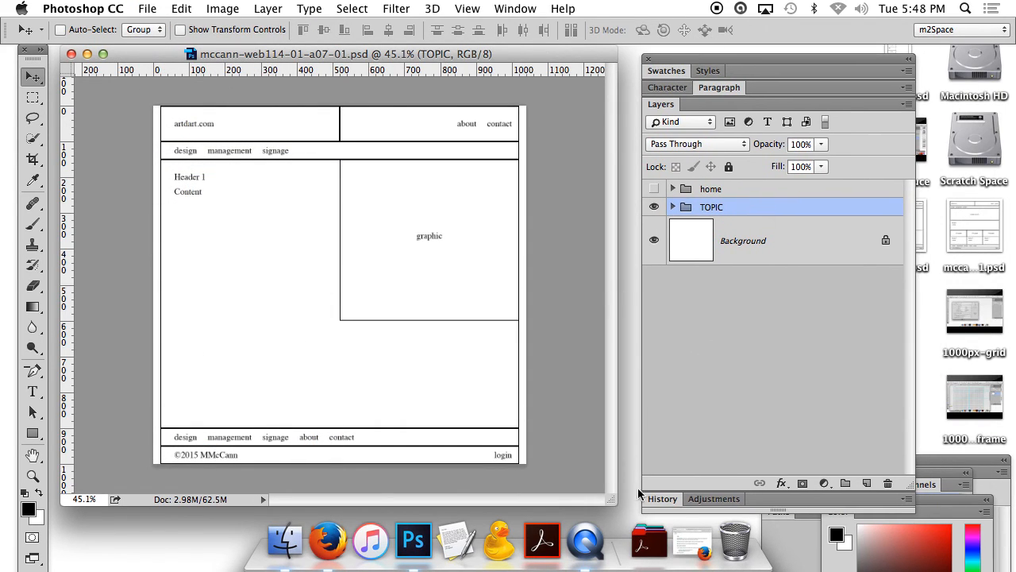
right_click(588, 542)
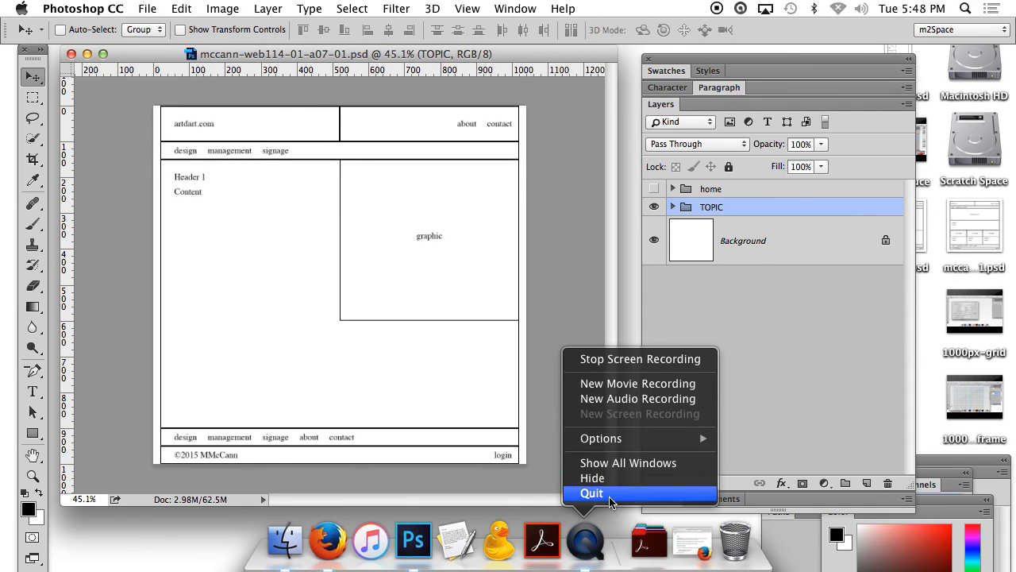